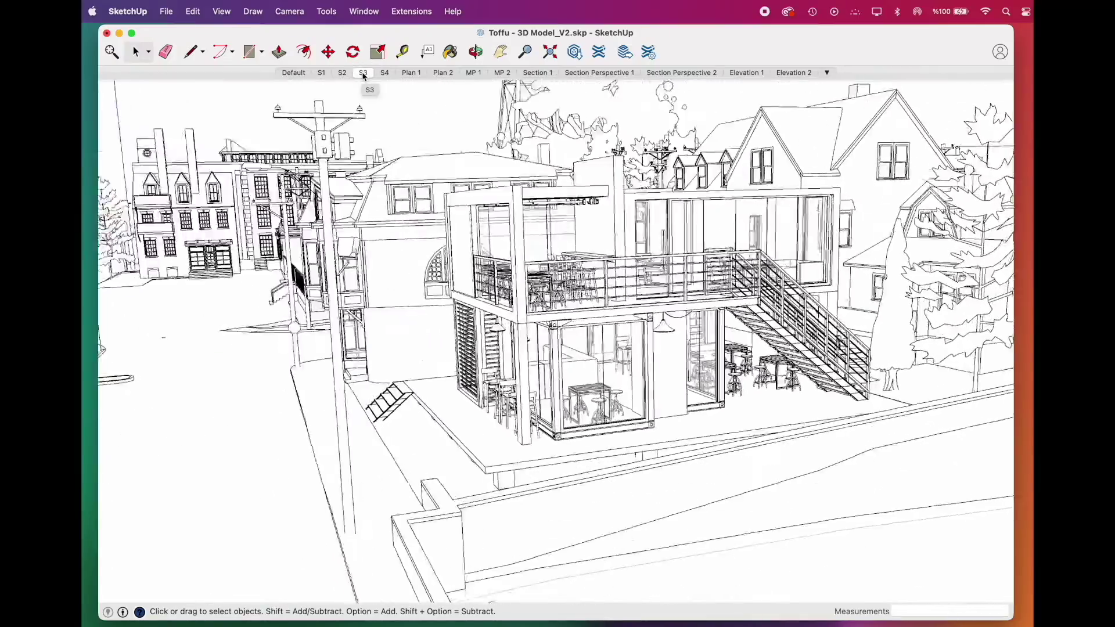
- Review the saved scenes from S4 through the plans, MP views, sections and section perspective to Elevation 2
click(384, 74)
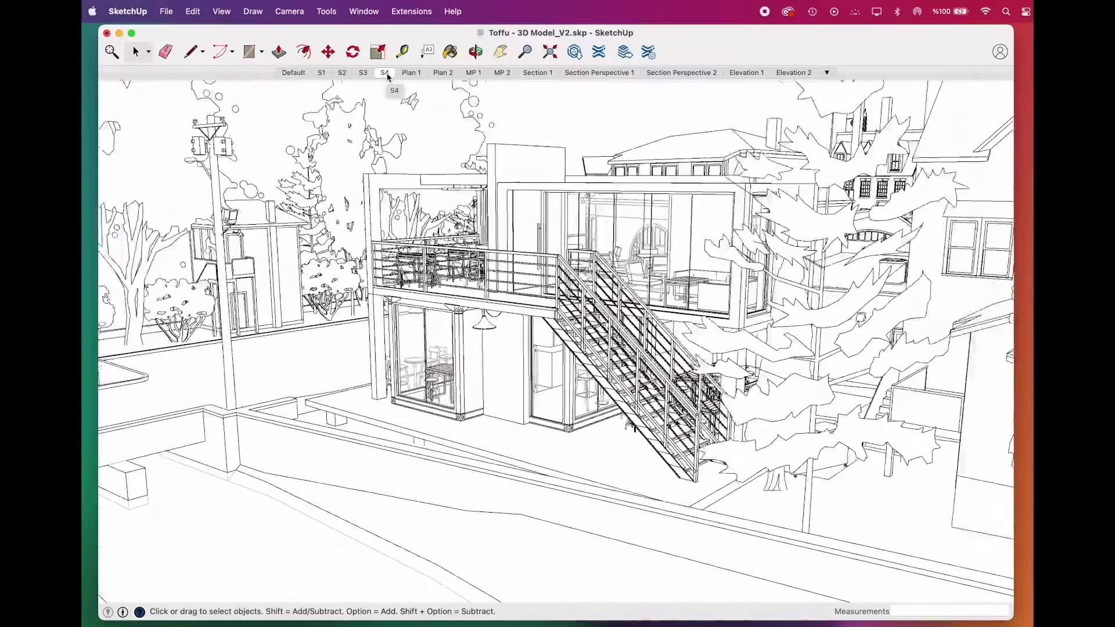
click(413, 74)
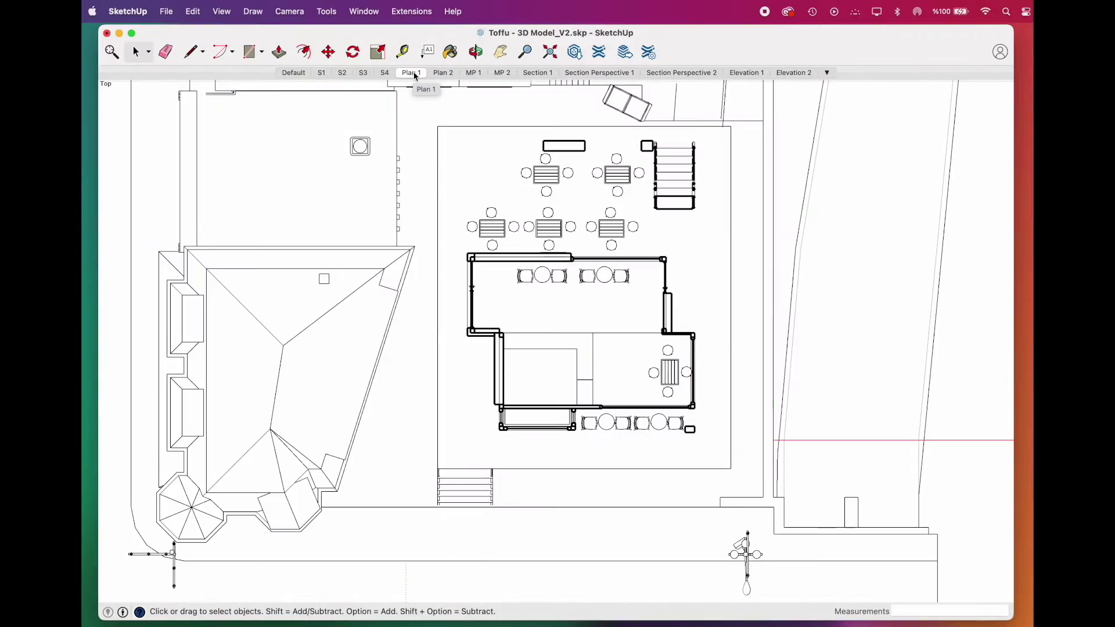
click(443, 74)
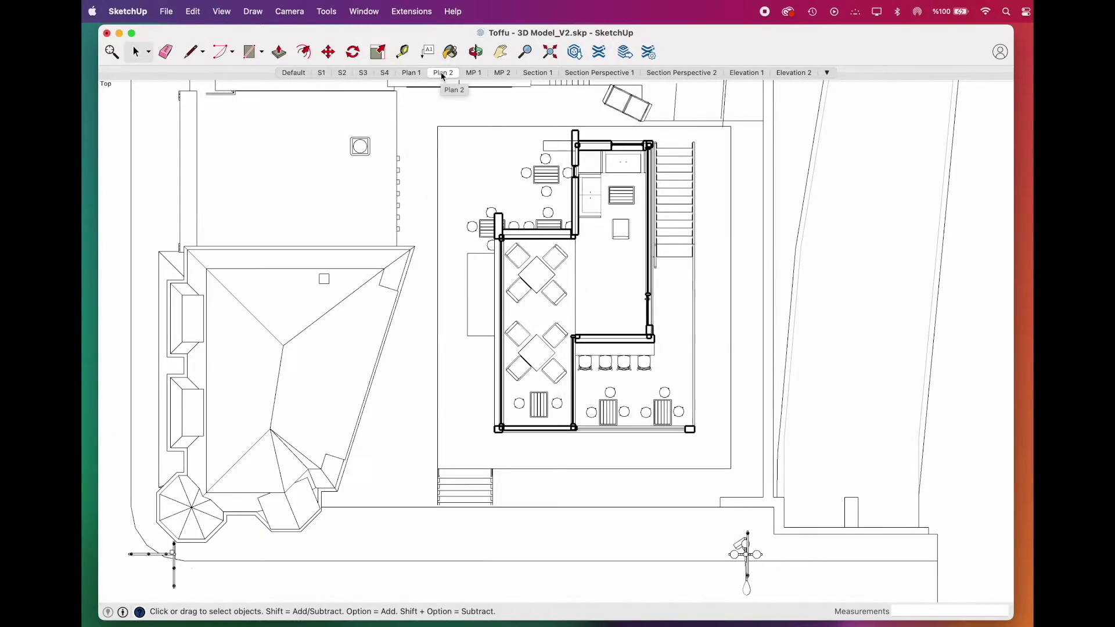
click(474, 74)
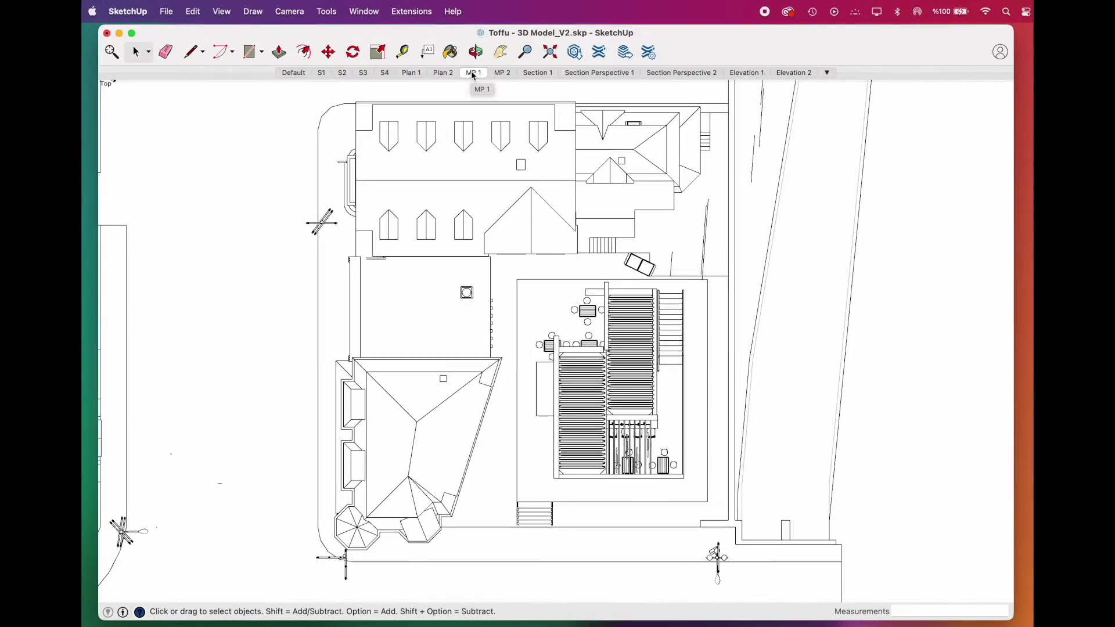
click(505, 74)
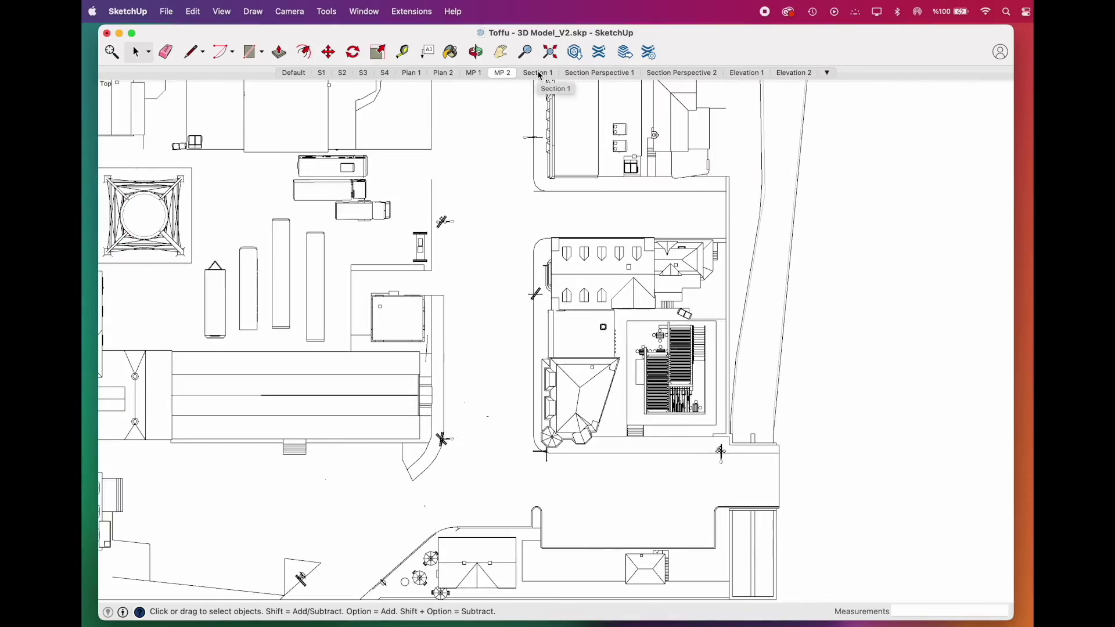
click(539, 74)
click(581, 72)
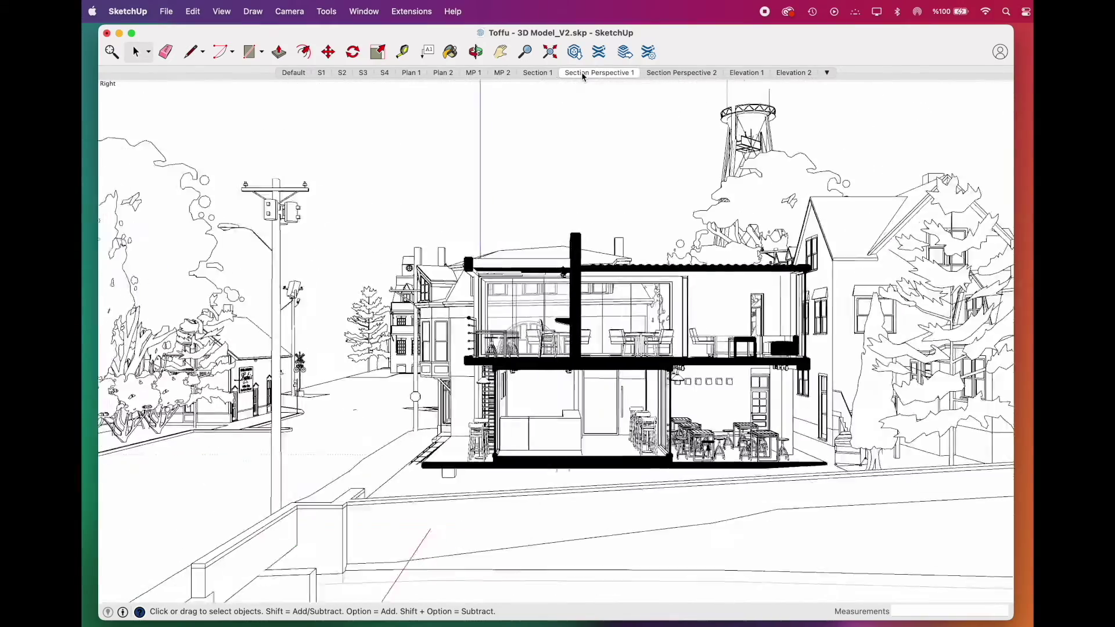
click(795, 74)
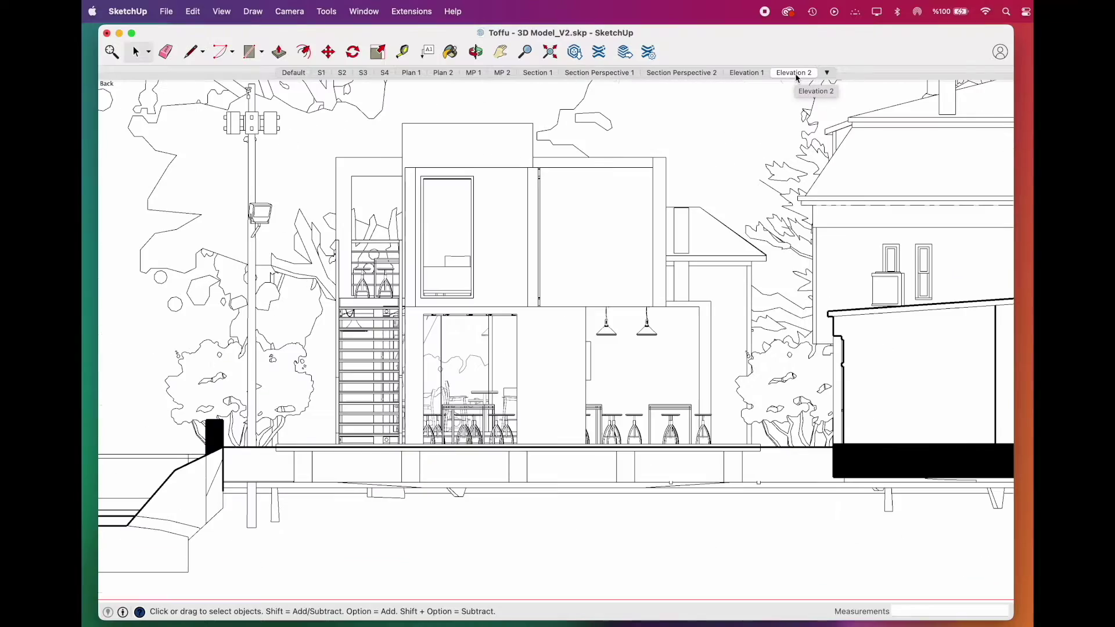
- Export the Plan 1 scene as a 2D PDF to the Documents folder, keeping the image matched to the view size
click(412, 73)
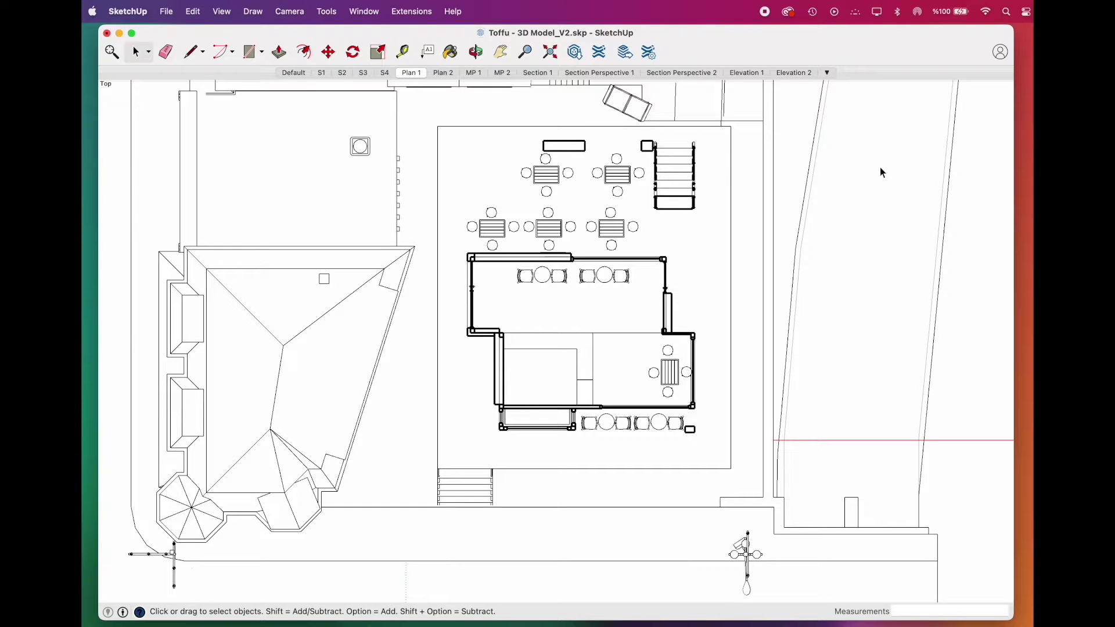
click(168, 10)
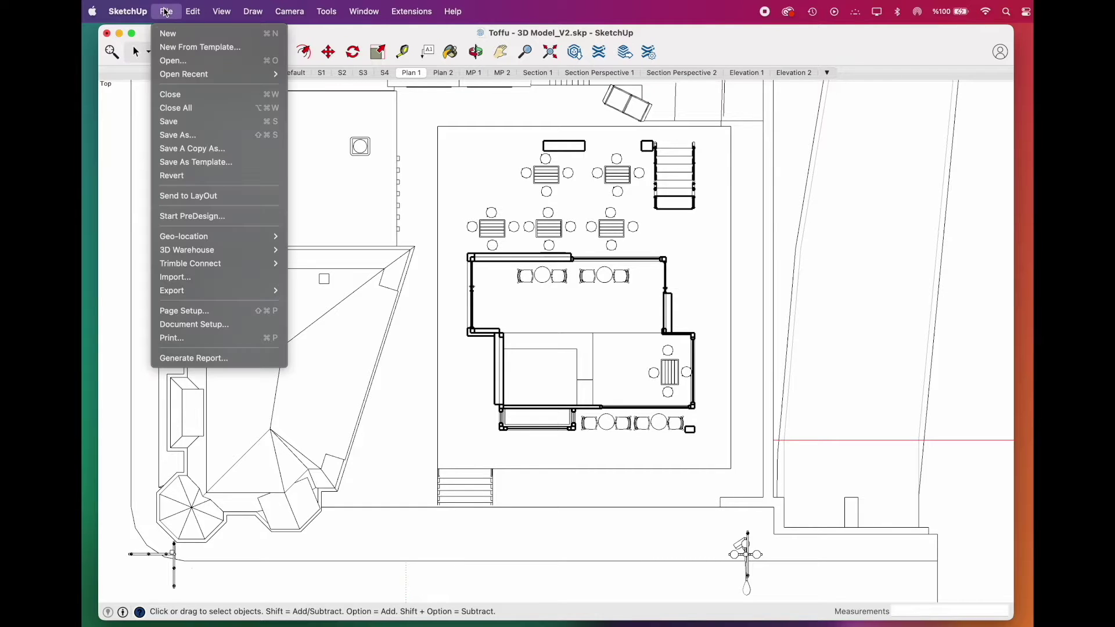
mouse_move(230, 293)
click(331, 305)
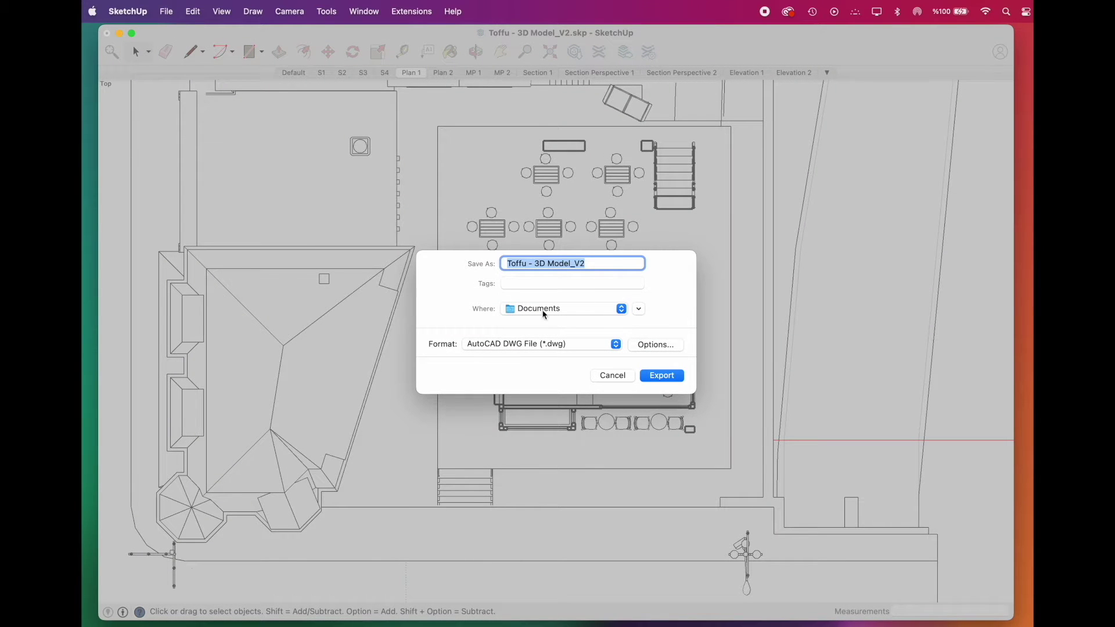
click(617, 346)
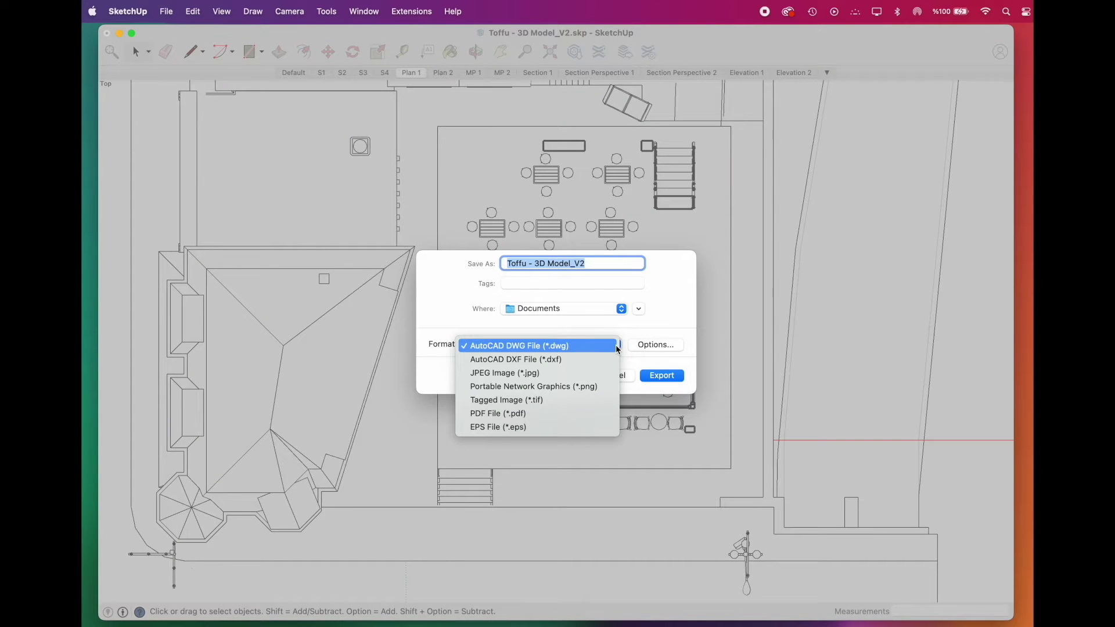
click(544, 414)
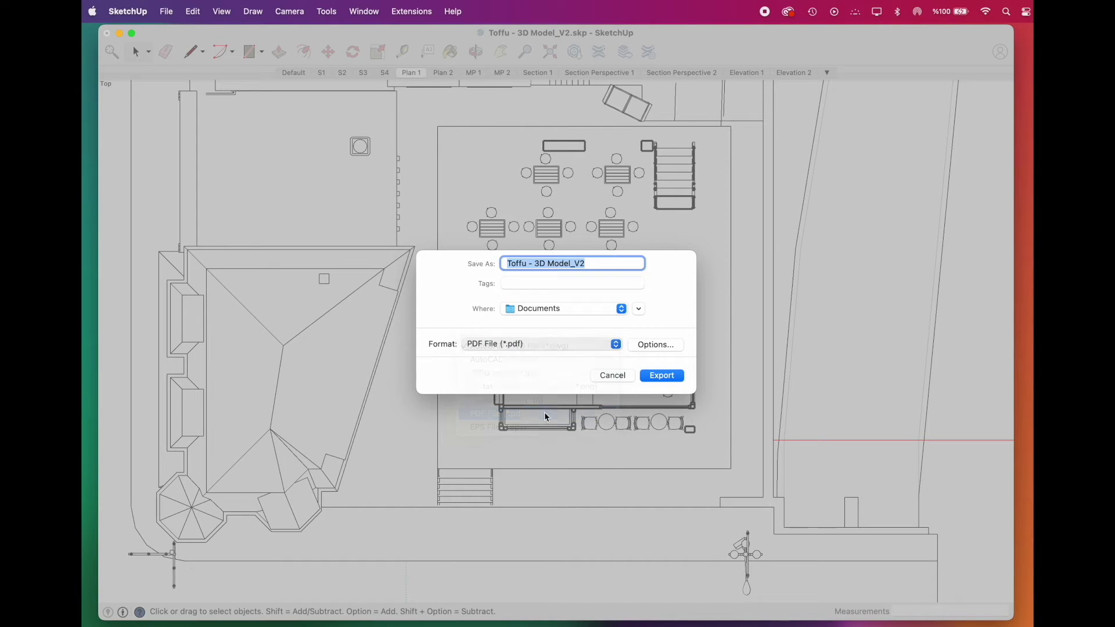
click(657, 345)
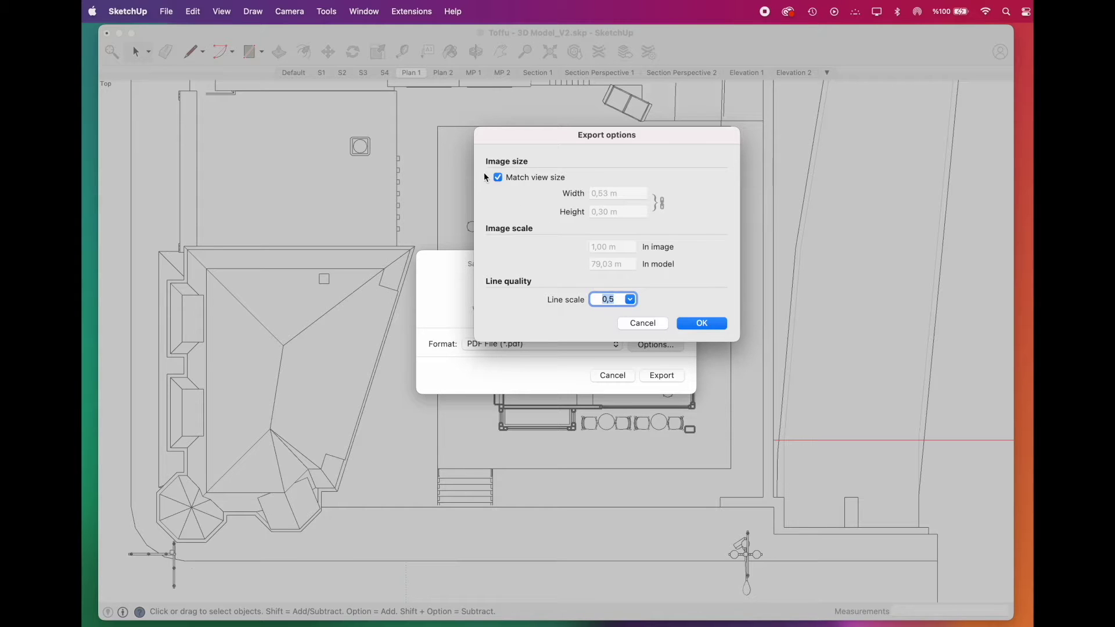
click(702, 324)
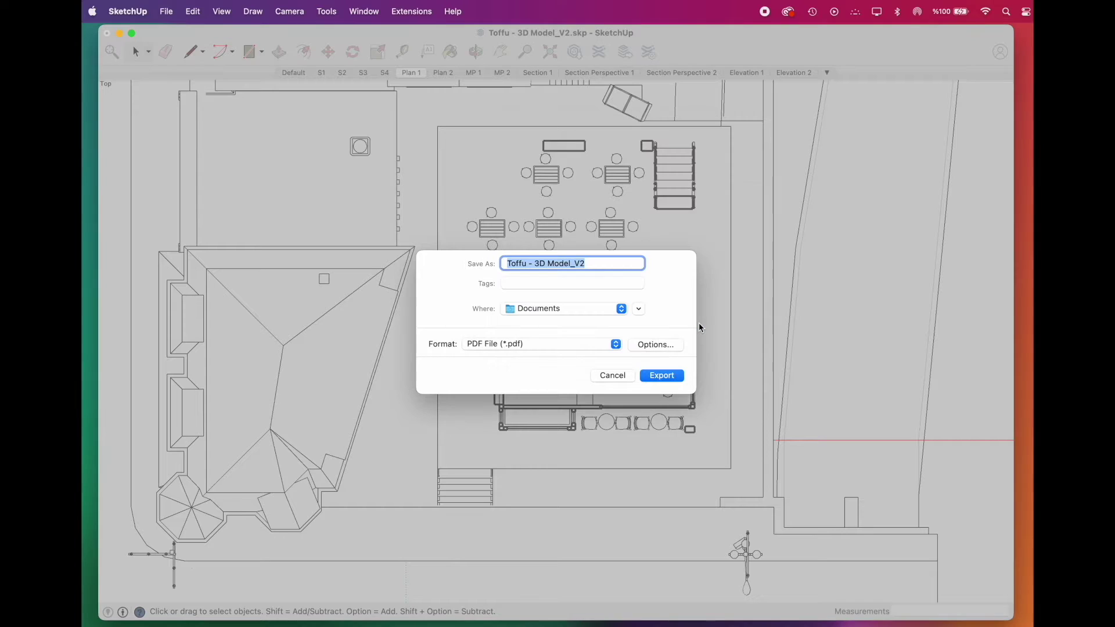
click(671, 375)
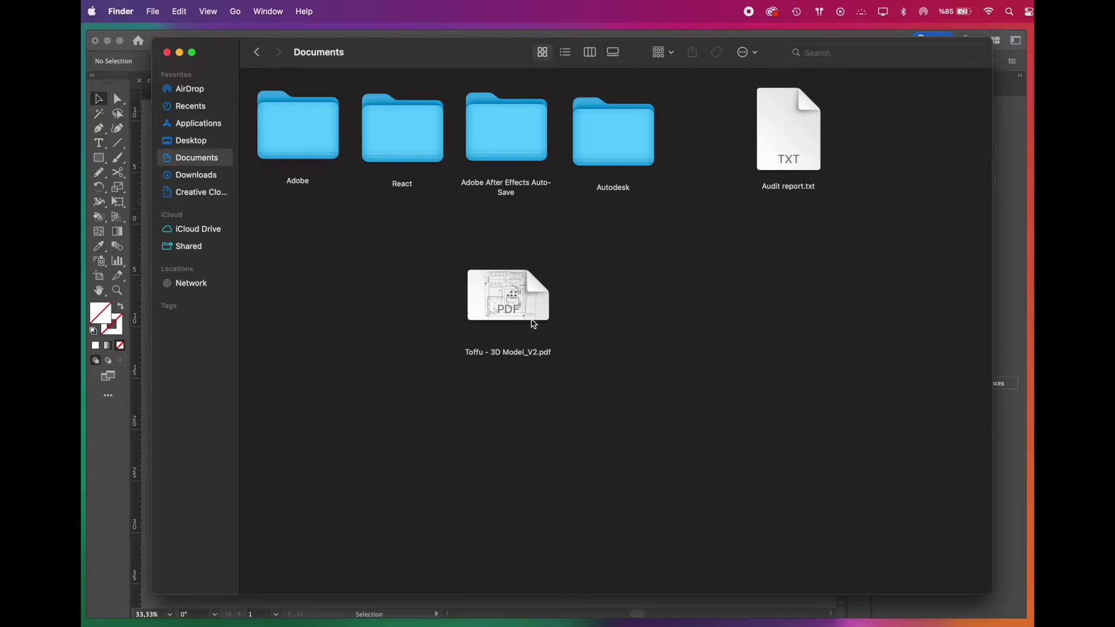
- Switch to Finder and open Toffu - 3D Model_V2.pdf from the Documents folder with Adobe Illustrator 2022
click(549, 318)
right_click(533, 298)
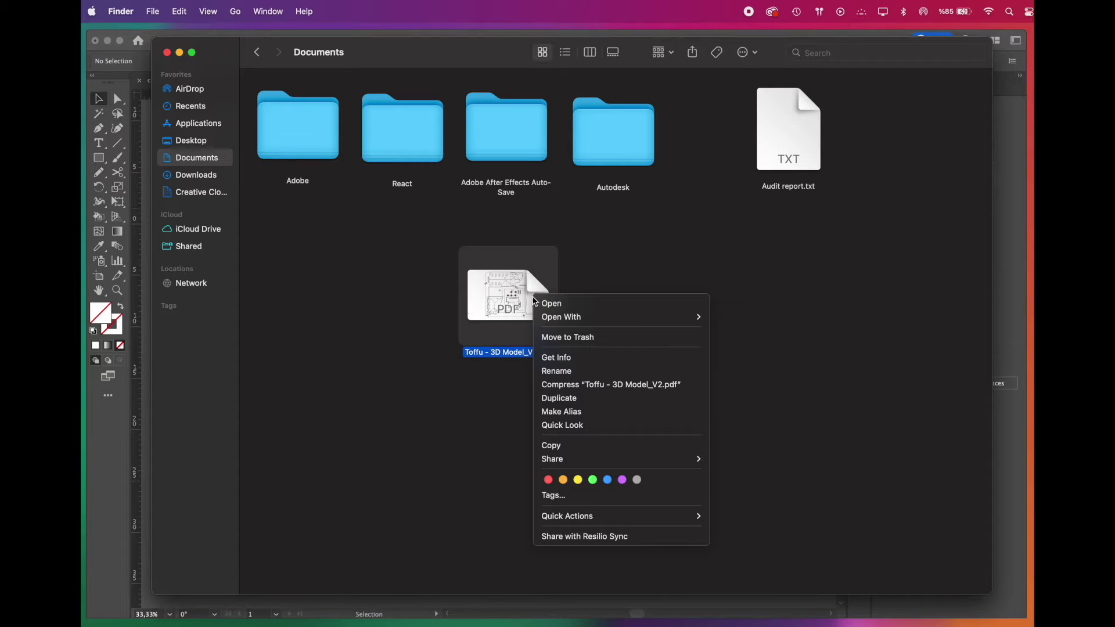
mouse_move(637, 318)
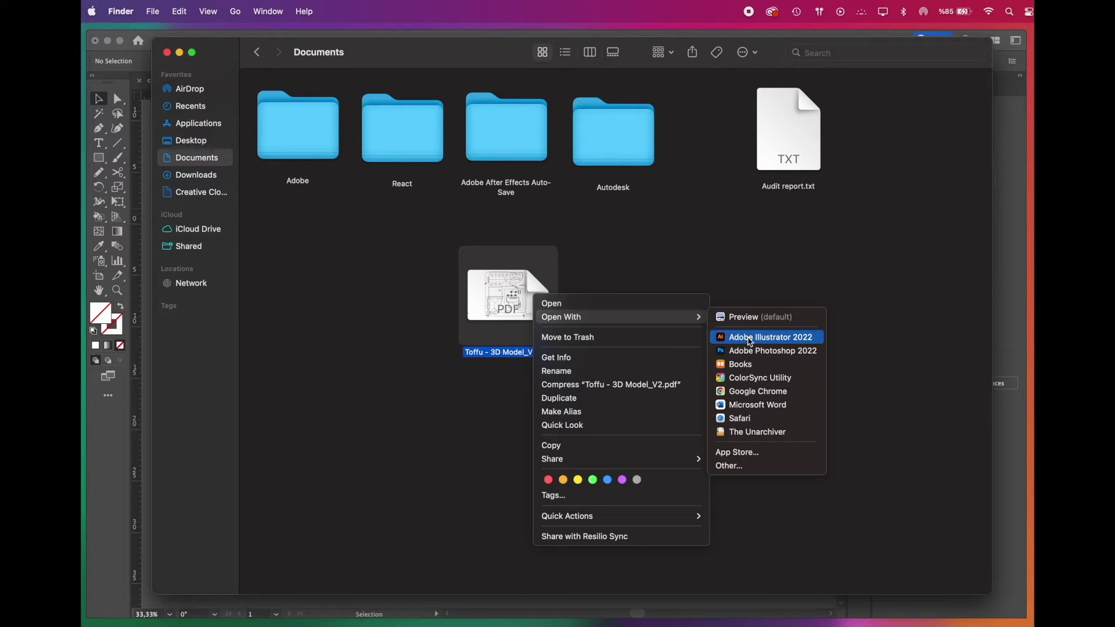
click(751, 340)
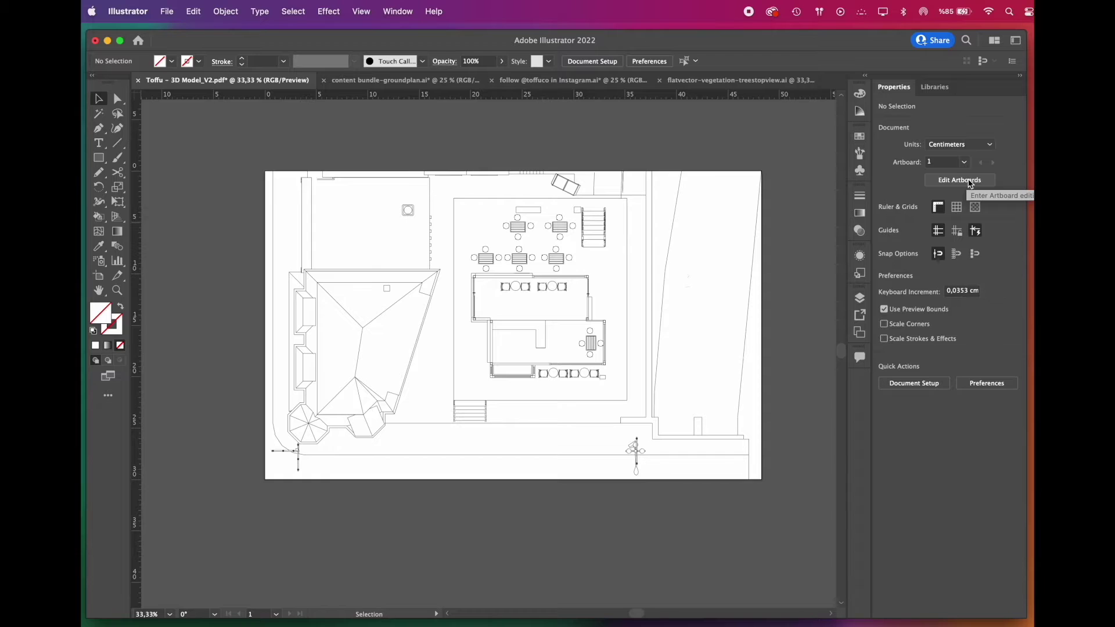
- Resize the artboard to 70 cm wide by 60 cm high
click(971, 184)
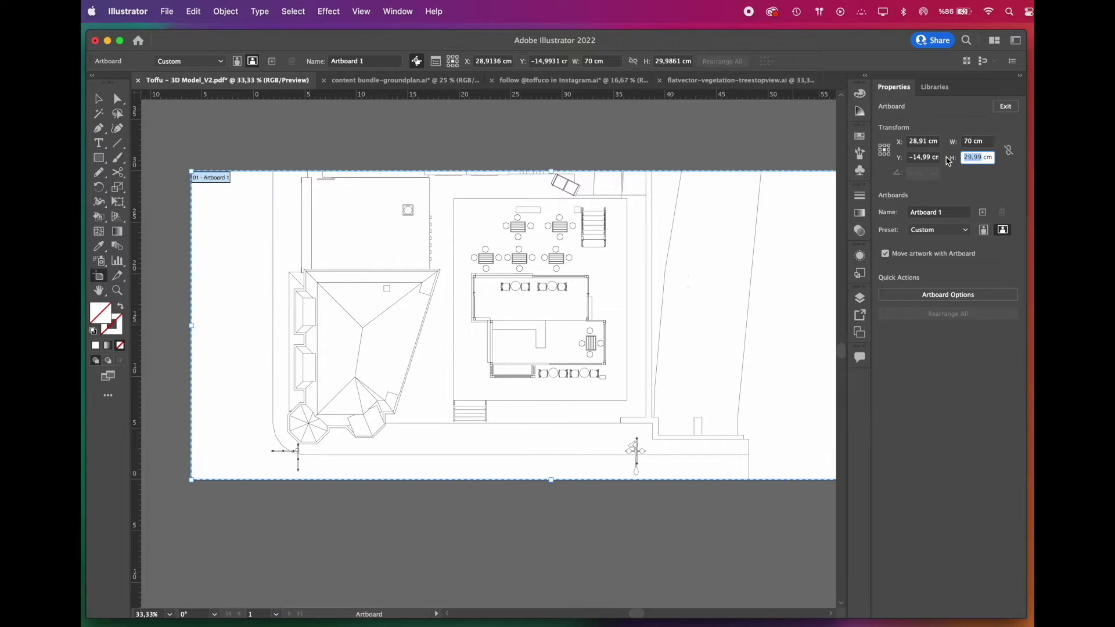
text(60)
click(1005, 108)
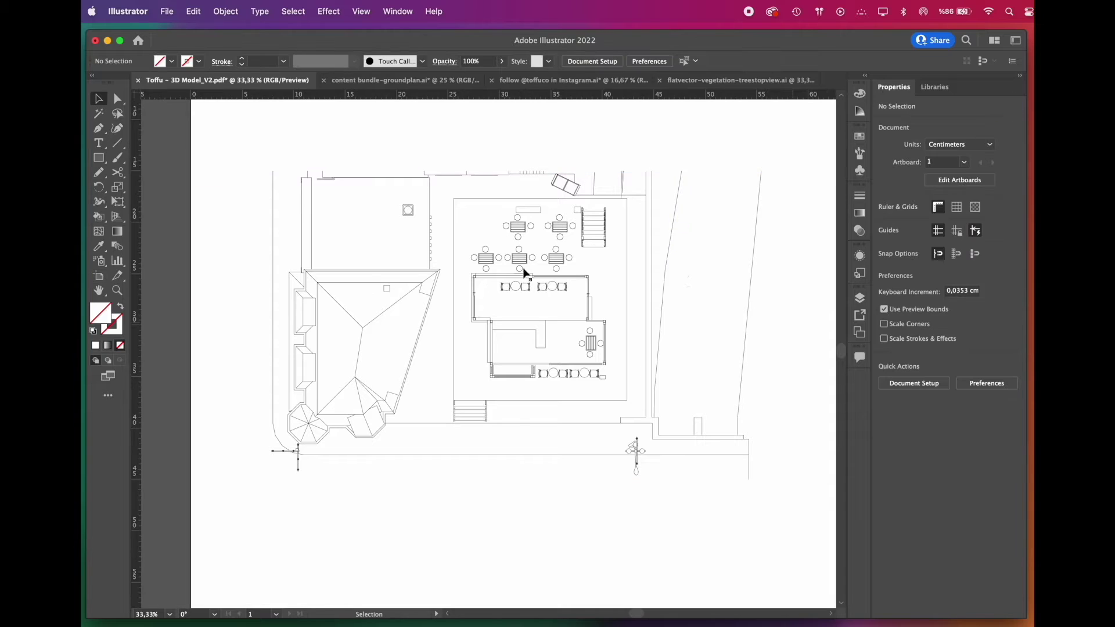
key(super+minus)
key(super+minus)
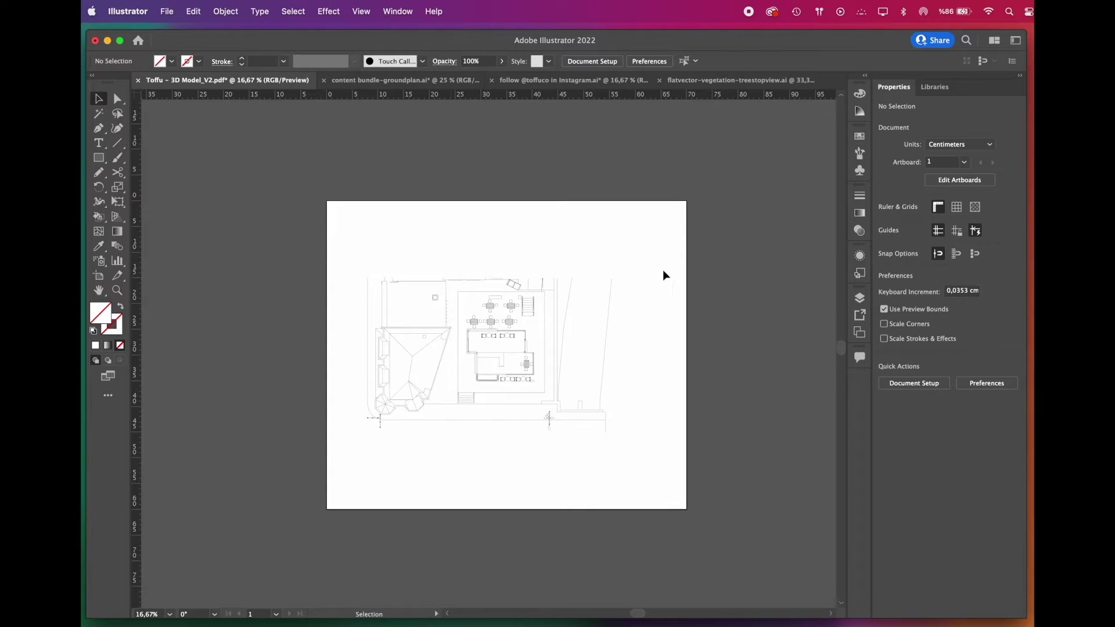
- Scale the entire plan drawing uniformly to 200% without scaling strokes, and shift it slightly left to frame it on the artboard
drag(668, 240, 318, 473)
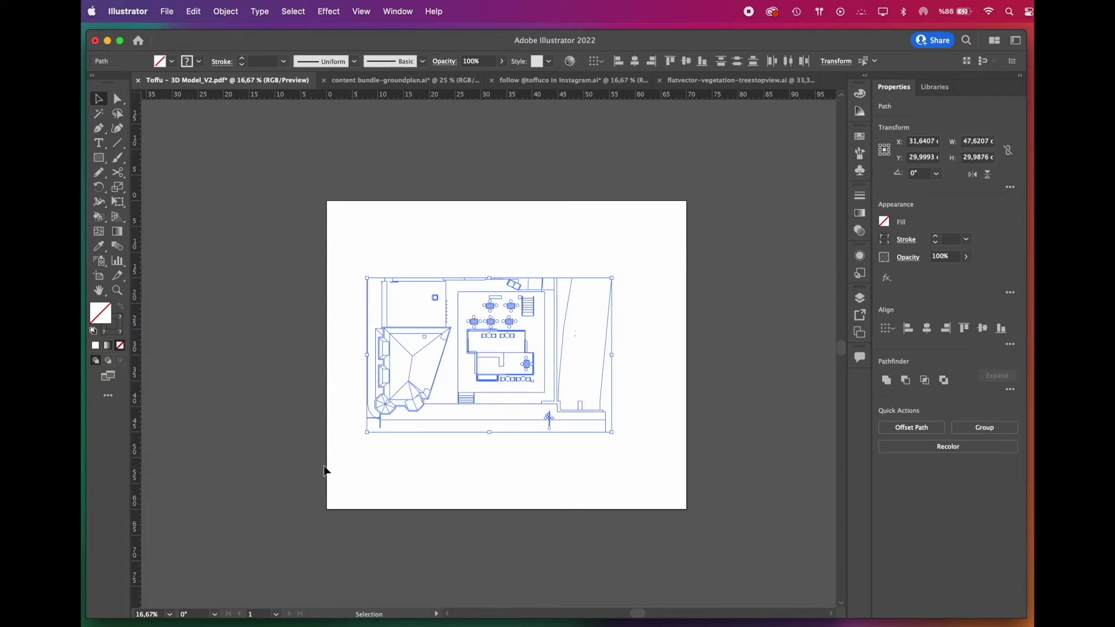
double_click(121, 193)
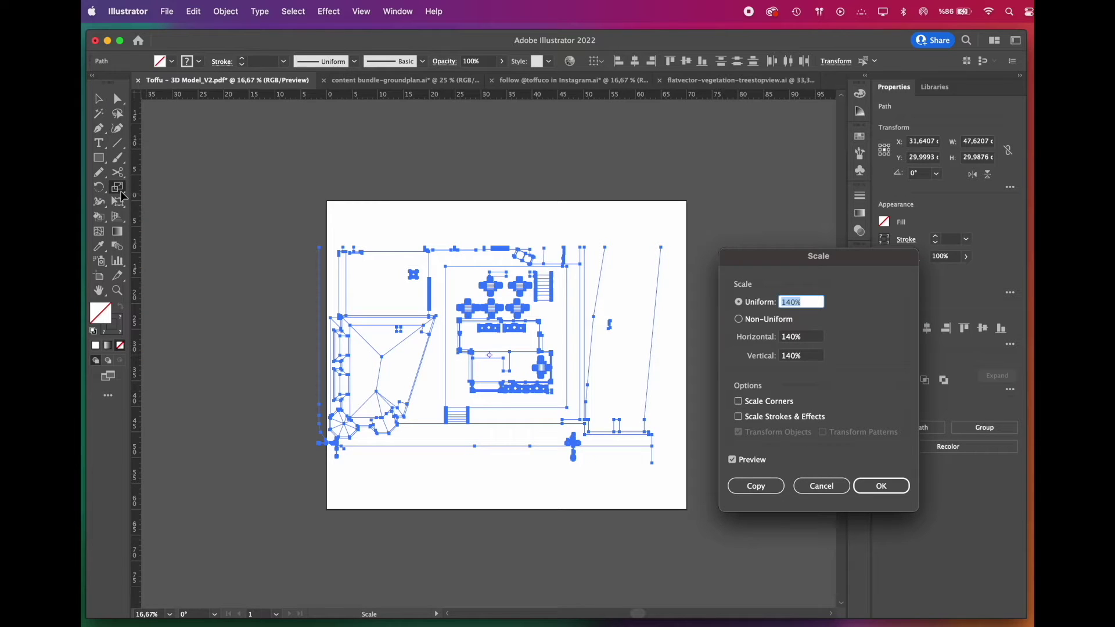
text(200)
click(749, 461)
click(749, 461)
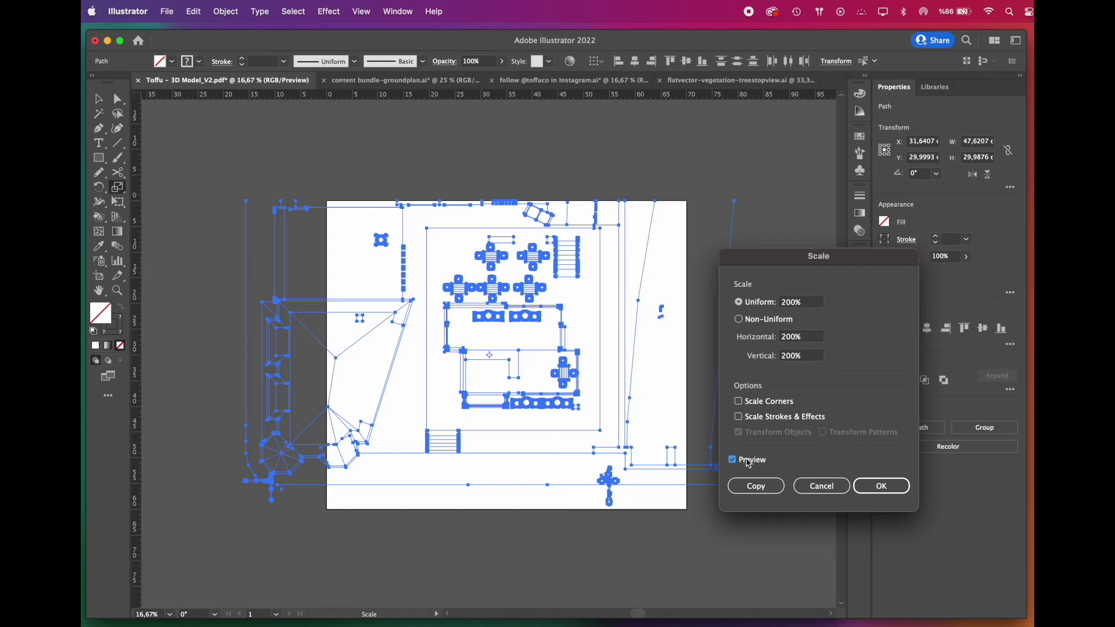
click(881, 486)
key(v)
drag(622, 369, 608, 373)
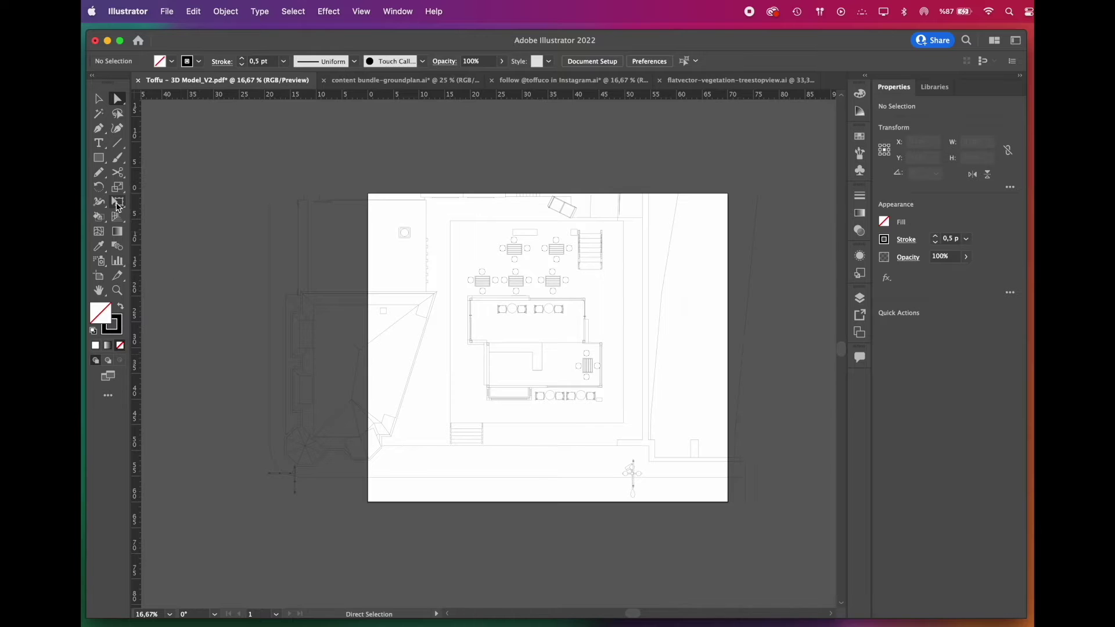
- Draw a rectangle of about 70 x 60 cm covering the artboard, with a black fill and no stroke
click(99, 157)
drag(367, 192, 728, 502)
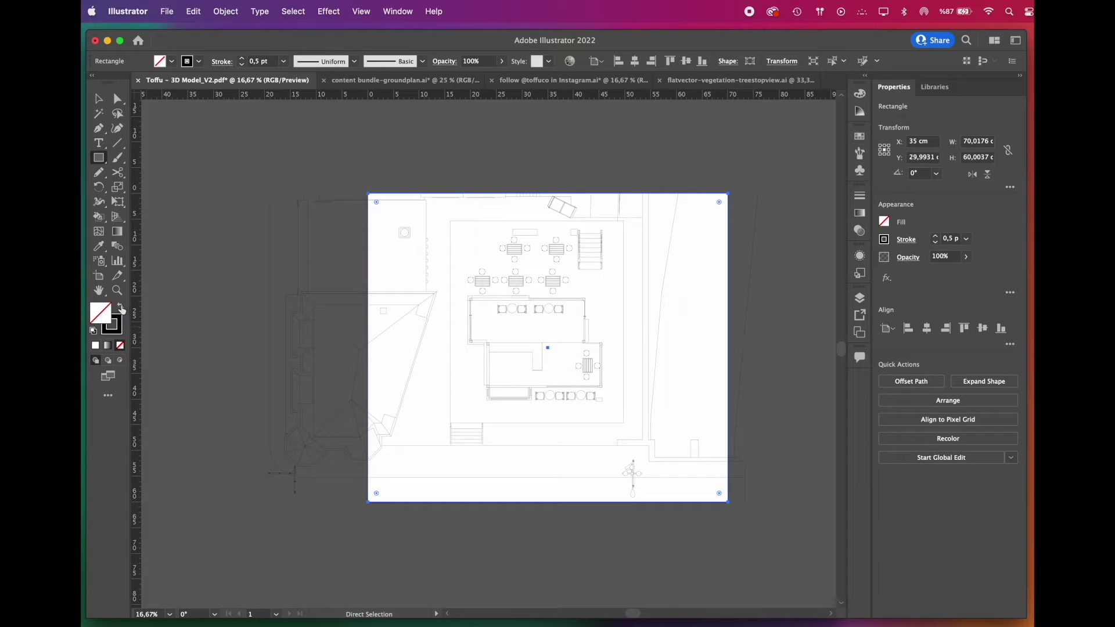
click(120, 306)
key(v)
- Split the plan lines that overhang both sides of the black rectangle along its edges with the Shape Builder tool
click(224, 157)
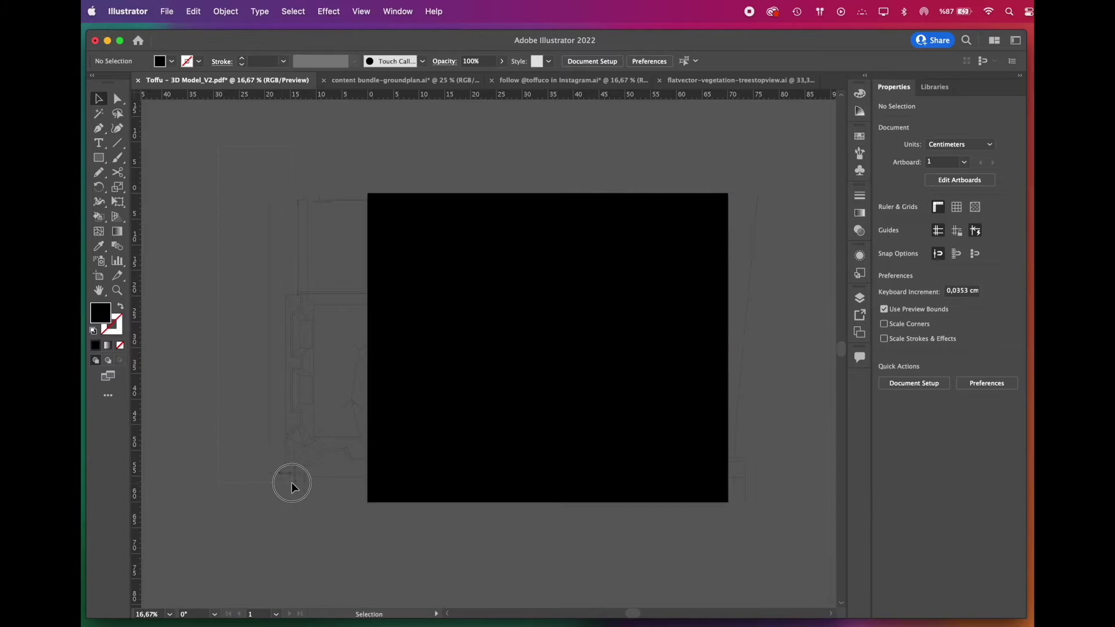
click(280, 475)
click(261, 458)
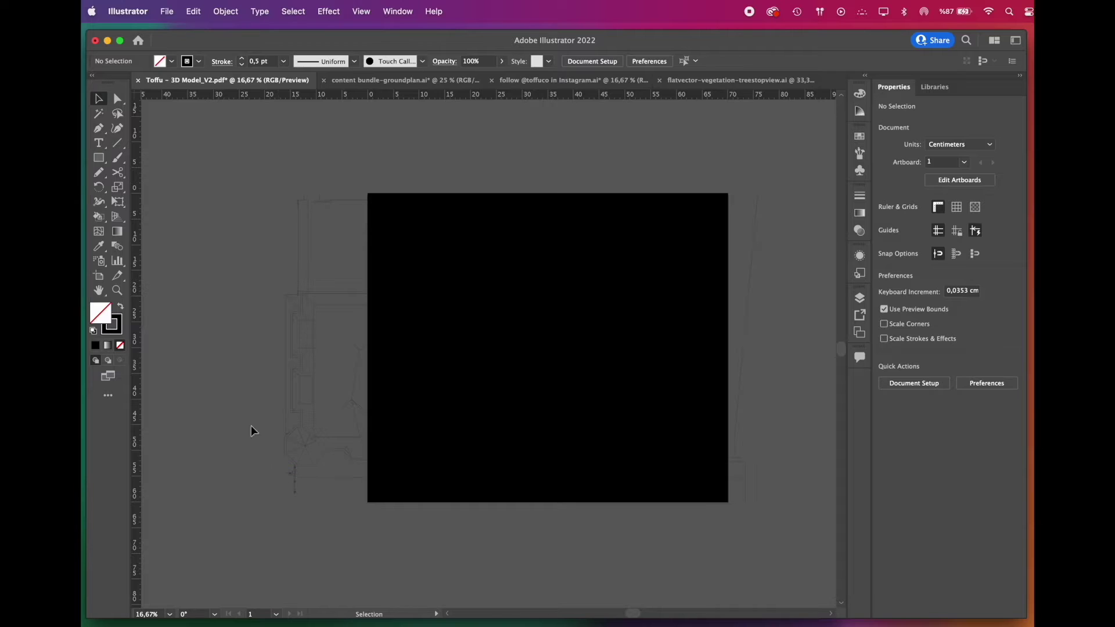
drag(261, 142, 427, 510)
shift+click(424, 503)
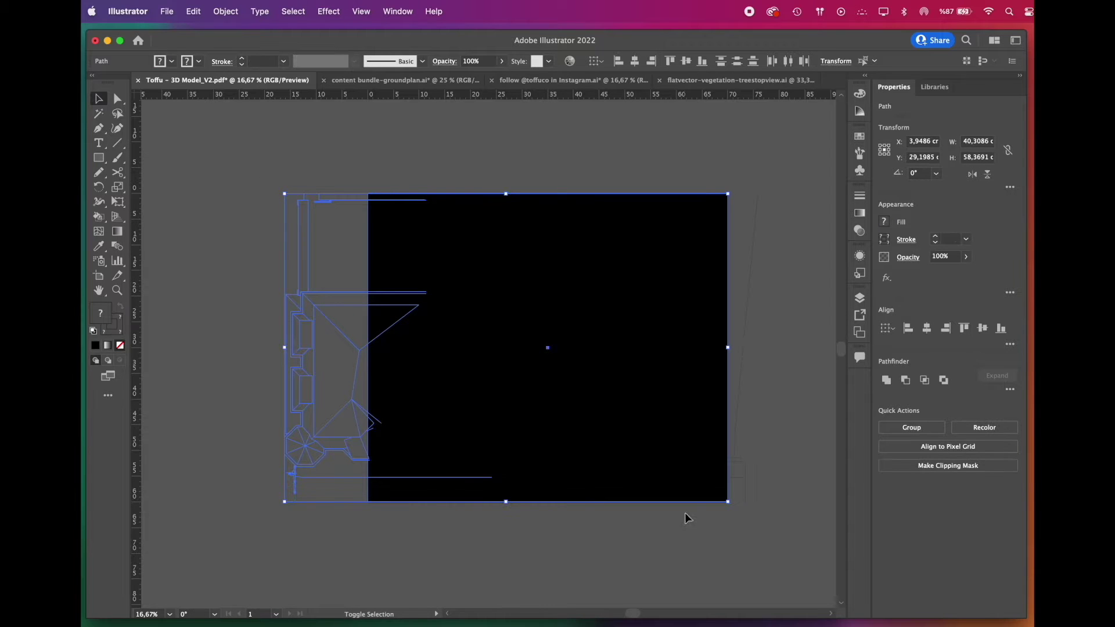
drag(781, 539, 733, 164)
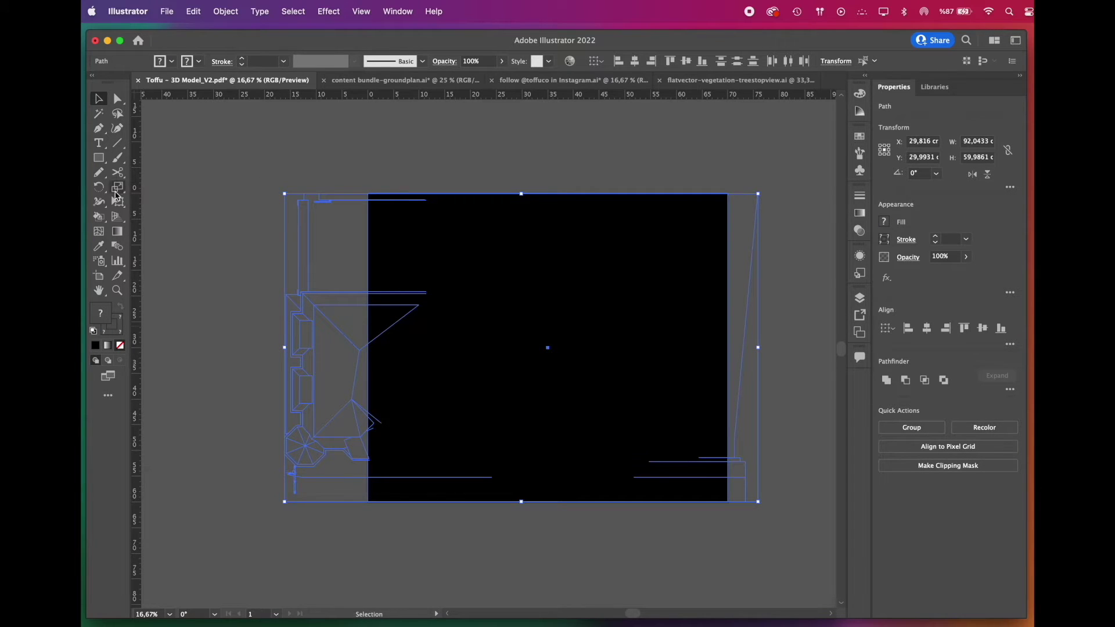
click(101, 217)
mouse_move(102, 219)
mouse_down()
mouse_move(155, 225)
mouse_move(139, 224)
mouse_up()
mouse_move(358, 186)
mouse_down()
mouse_move(366, 424)
mouse_move(362, 478)
mouse_move(346, 488)
mouse_up()
scroll(351, 488, up, 5)
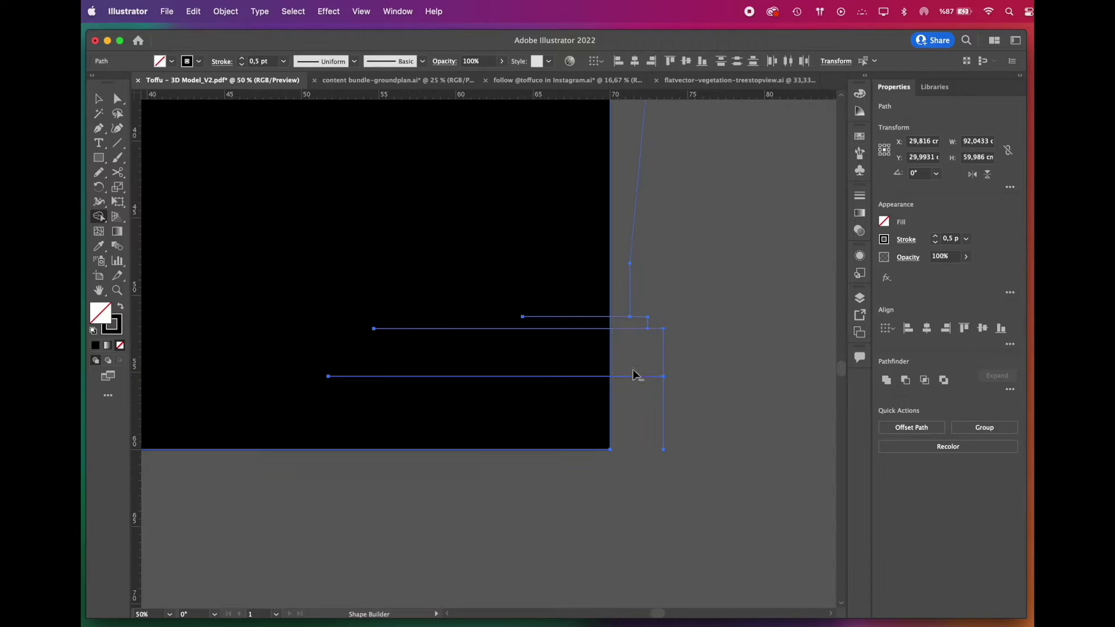
mouse_move(620, 310)
mouse_down()
mouse_move(617, 392)
mouse_move(655, 446)
mouse_up()
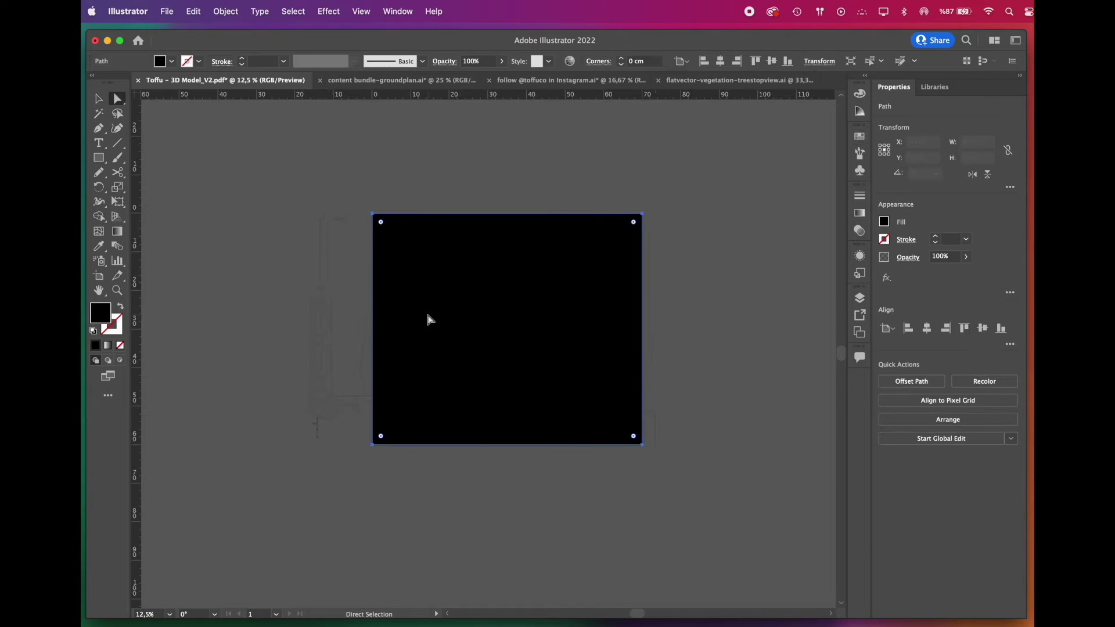
- Delete the black rectangle and the leftover line pieces outside both sides of the artboard
key(Delete)
drag(283, 163, 331, 473)
key(Delete)
click(675, 399)
drag(675, 395, 646, 486)
key(Delete)
scroll(495, 321, up, 2)
drag(638, 612, 639, 613)
scroll(723, 555, up, 1)
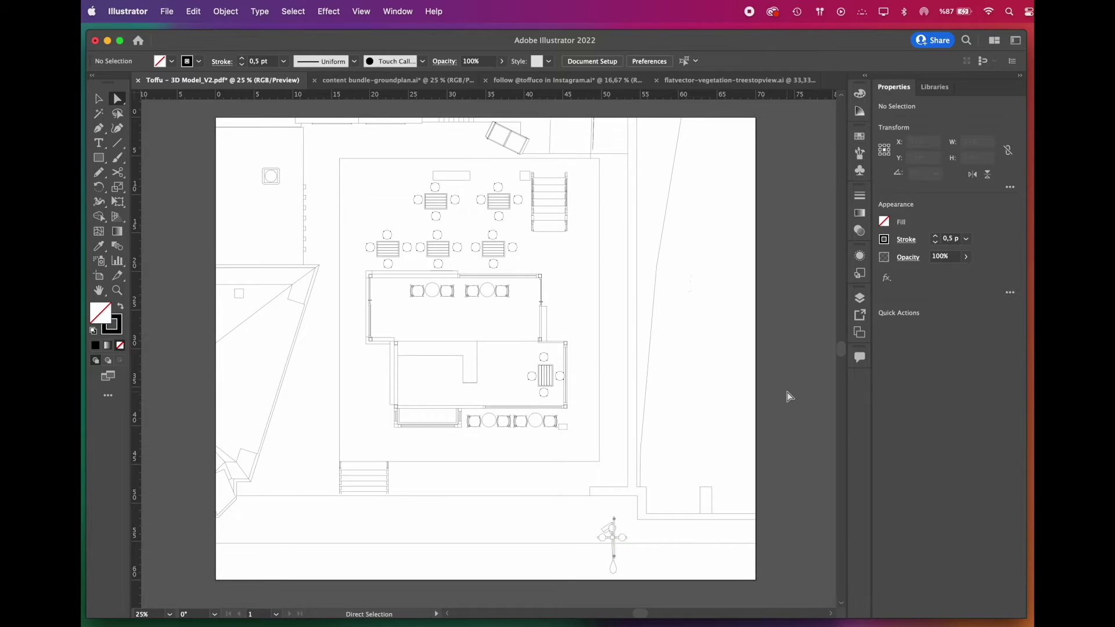
- Save the drawing in Documents as "toffuco-ground plan tutorial" in Adobe Illustrator (ai) format, with the Illustrator 2020 version options
click(169, 13)
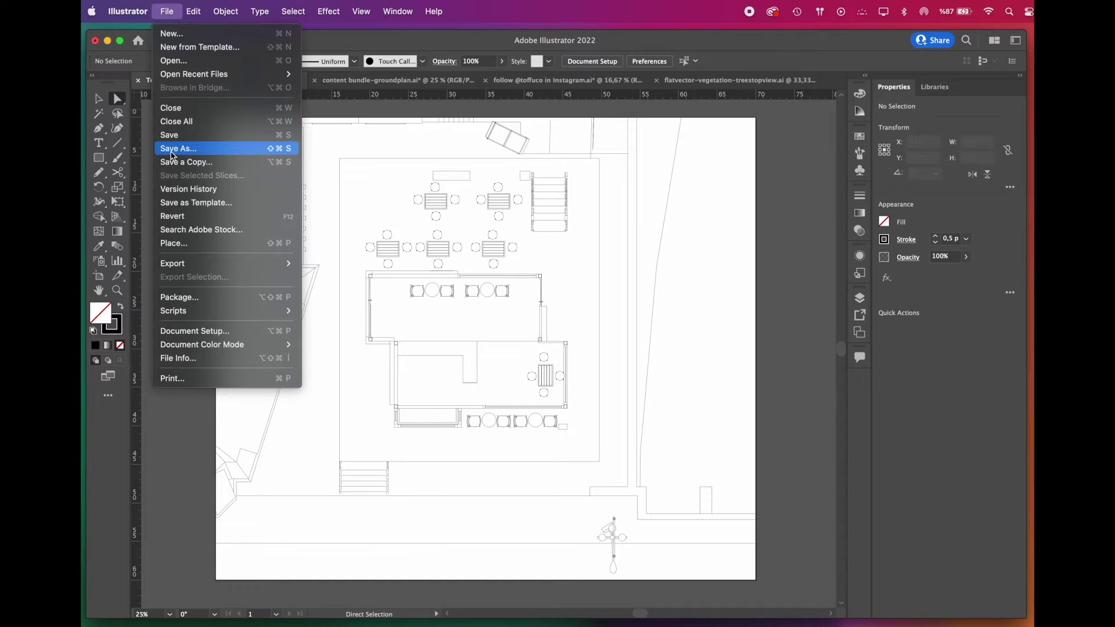
click(195, 154)
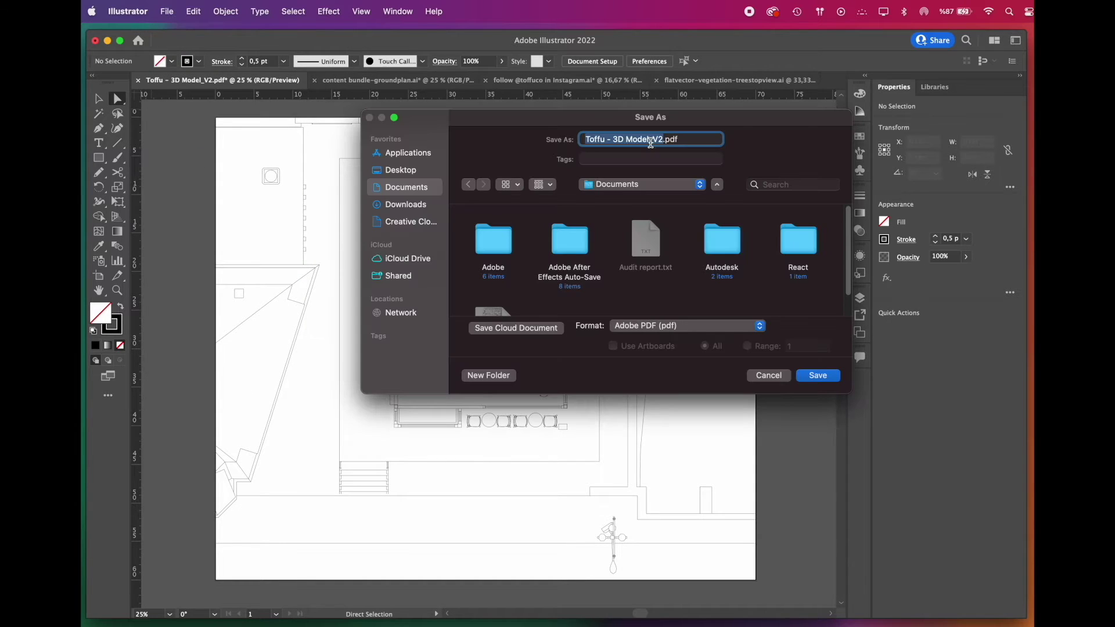
text(to)
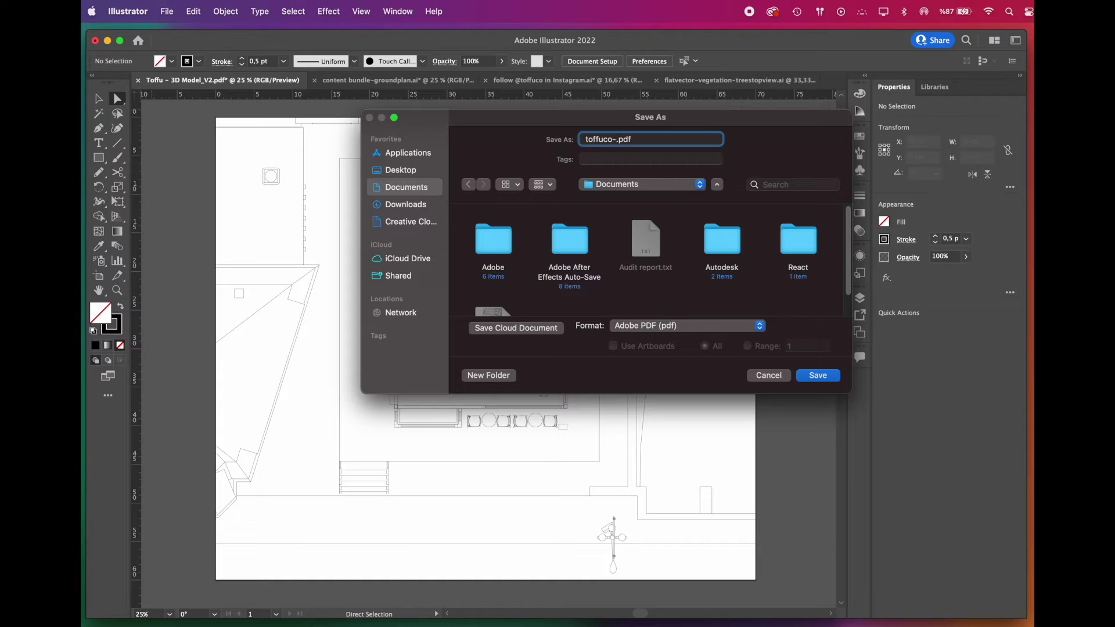
text(ffuco-ground plan tutorial)
click(646, 337)
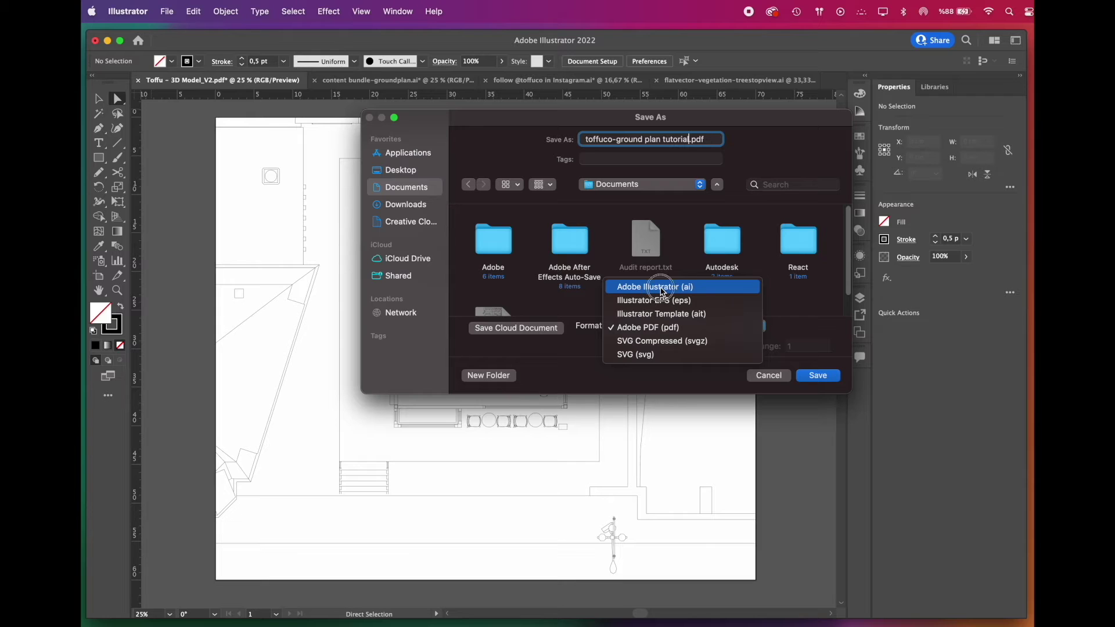
click(662, 291)
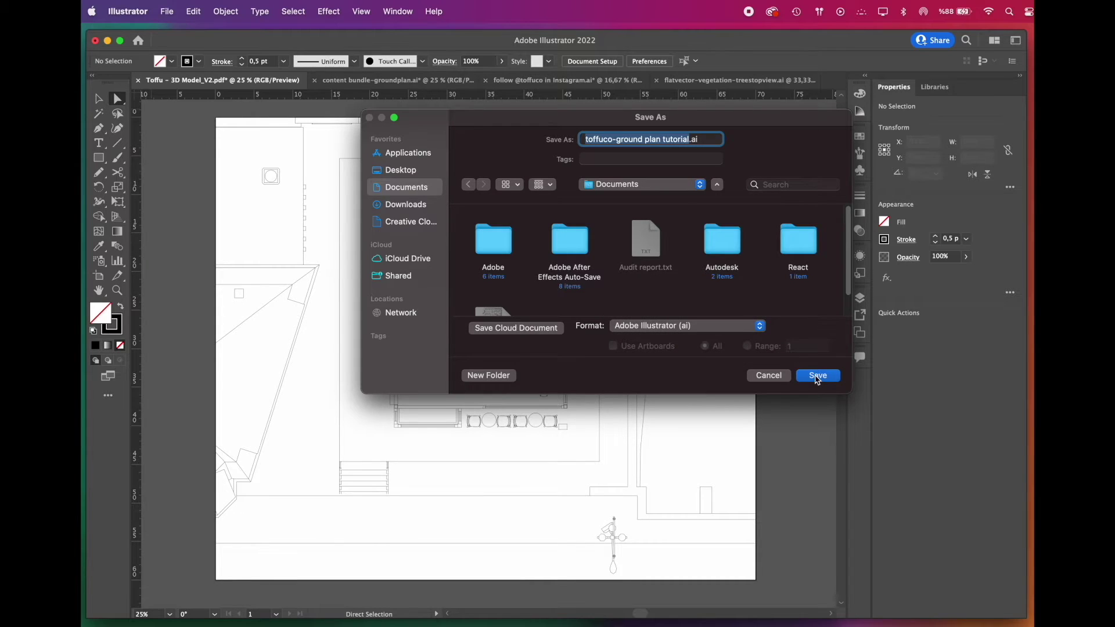
click(817, 377)
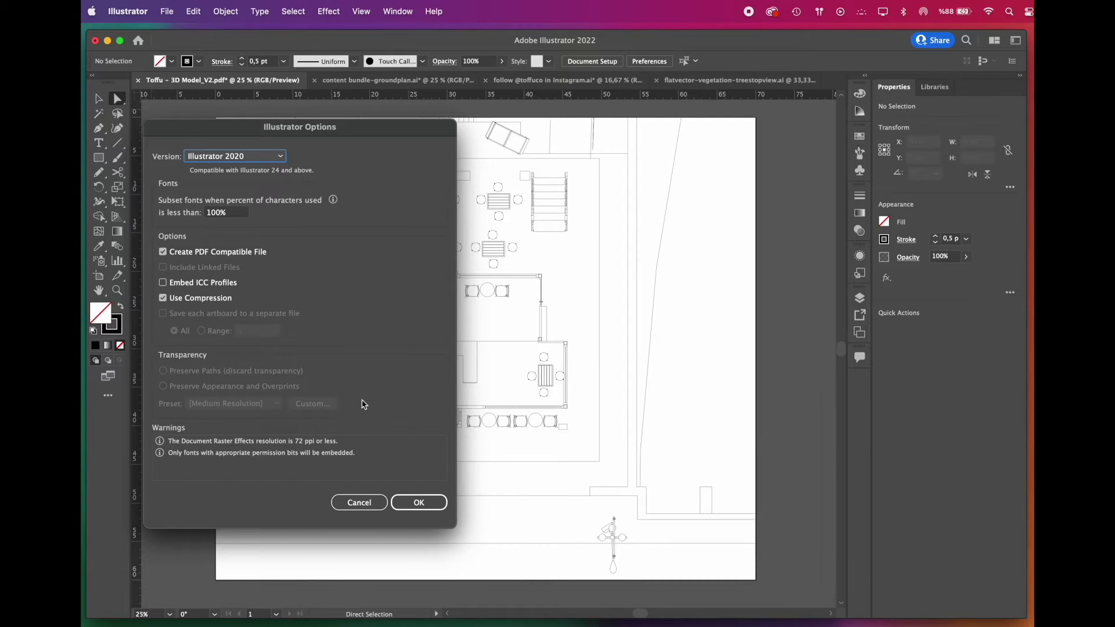
click(422, 502)
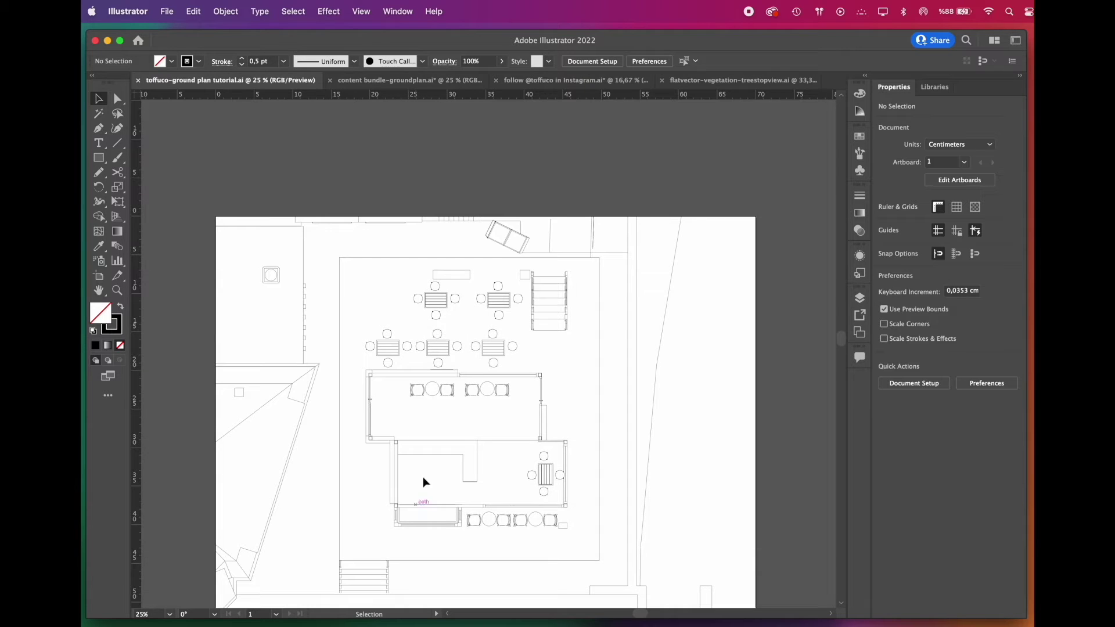
- Delete the short slanted line pieces beside the longer slanted line near the plan's upper edge
scroll(617, 210, up, 5)
click(519, 273)
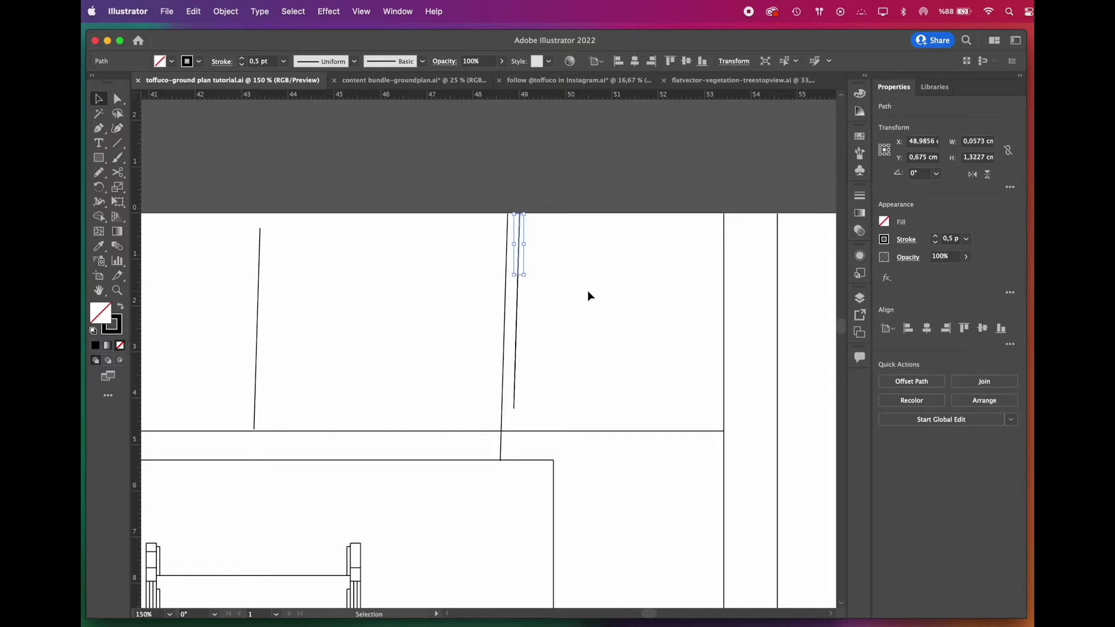
click(589, 296)
drag(552, 223, 509, 414)
key(Delete)
drag(390, 208, 391, 212)
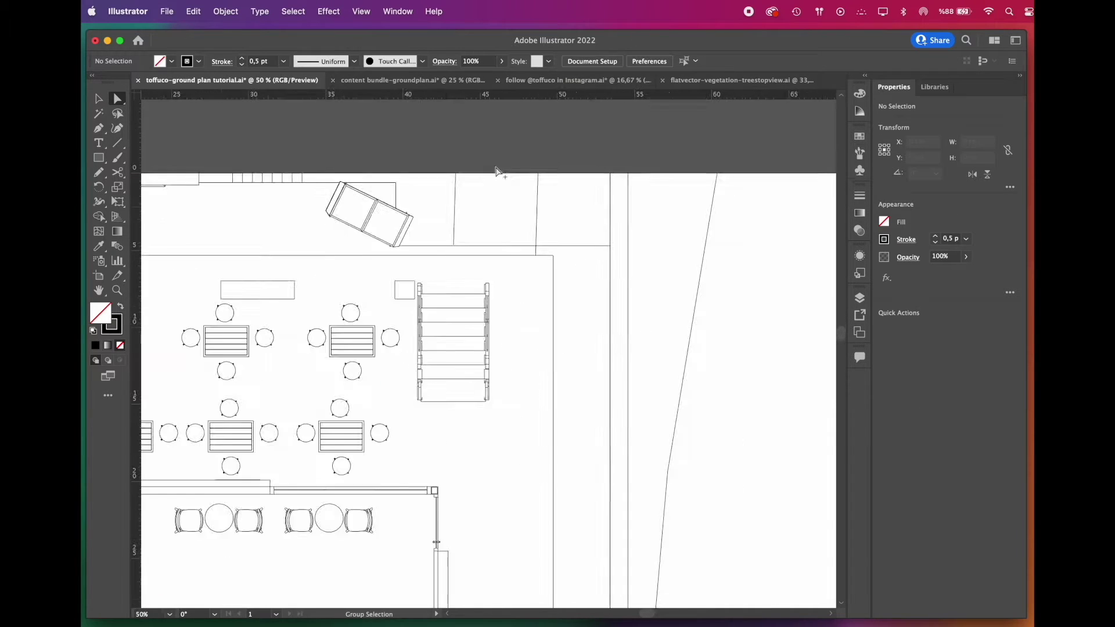
- Give all lines of the plan round caps and round corner joins, and check the result on a chair's curved outline
scroll(316, 219, up, 10)
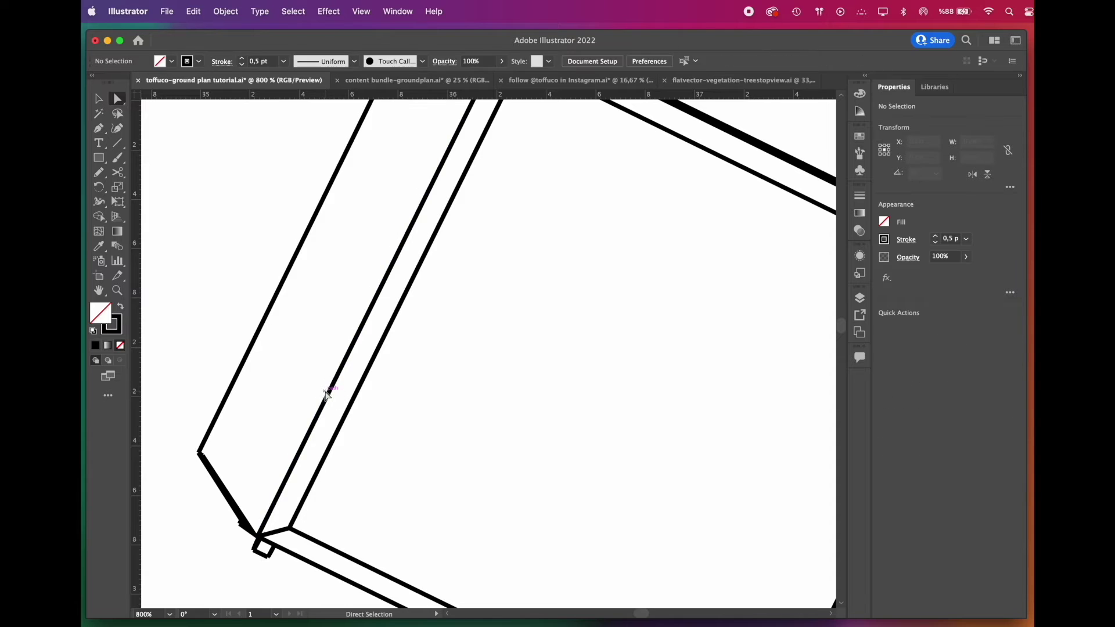
click(226, 482)
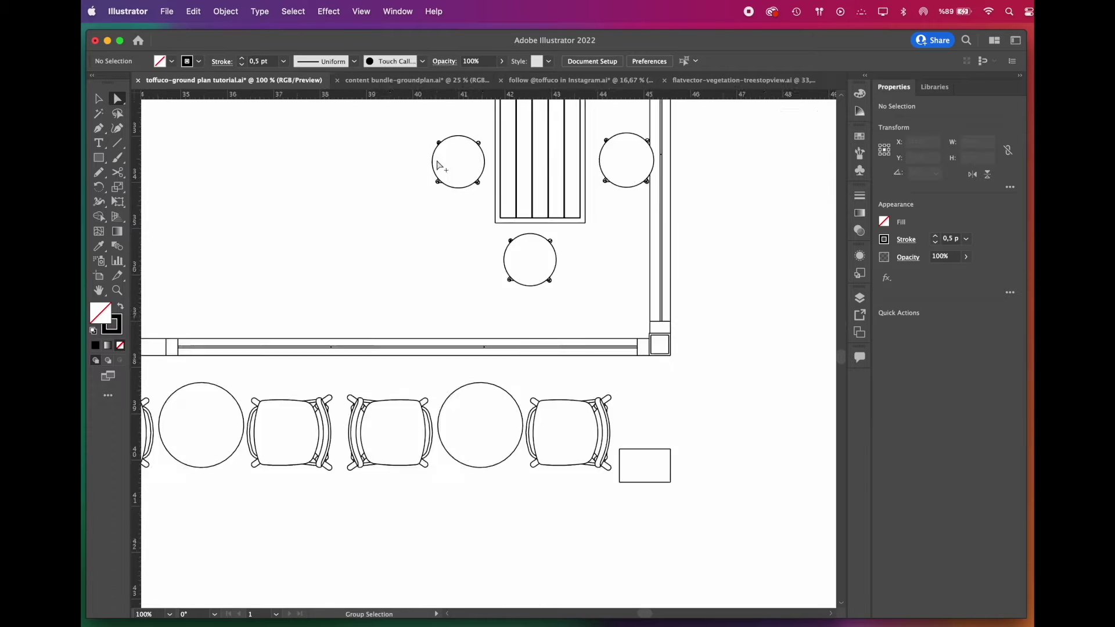
scroll(439, 180, up, 10)
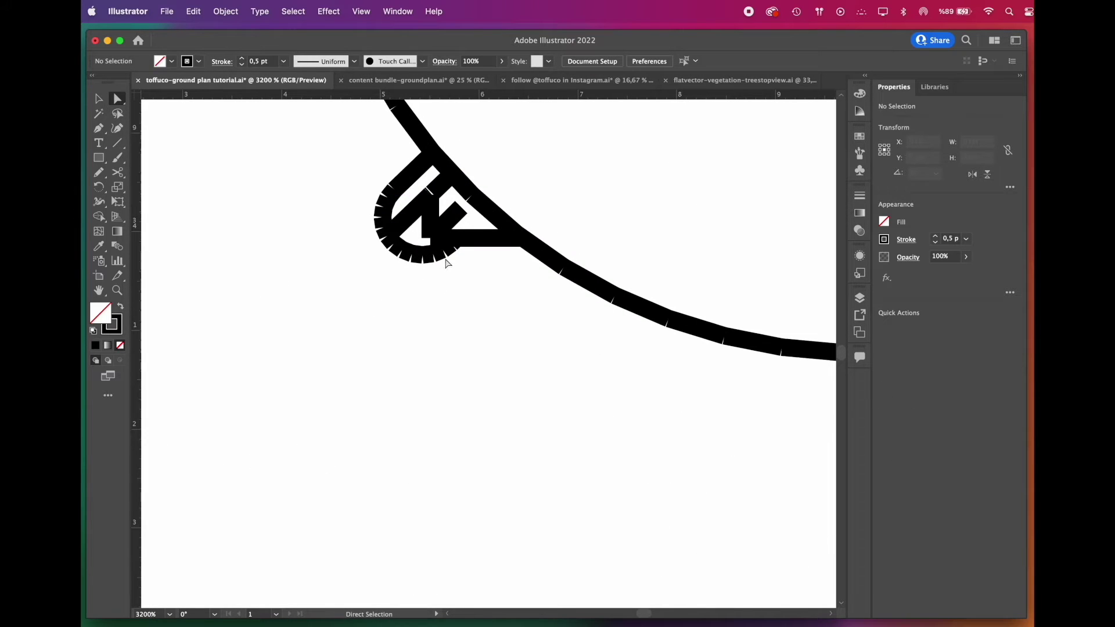
scroll(473, 319, down, 10)
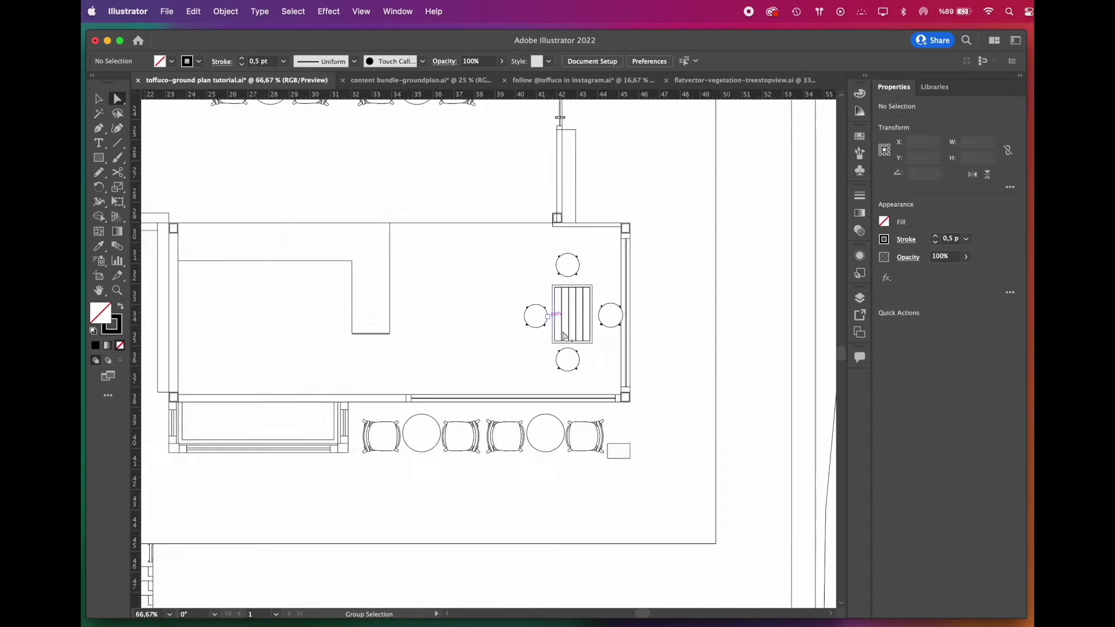
scroll(565, 335, down, 2)
key(super+a)
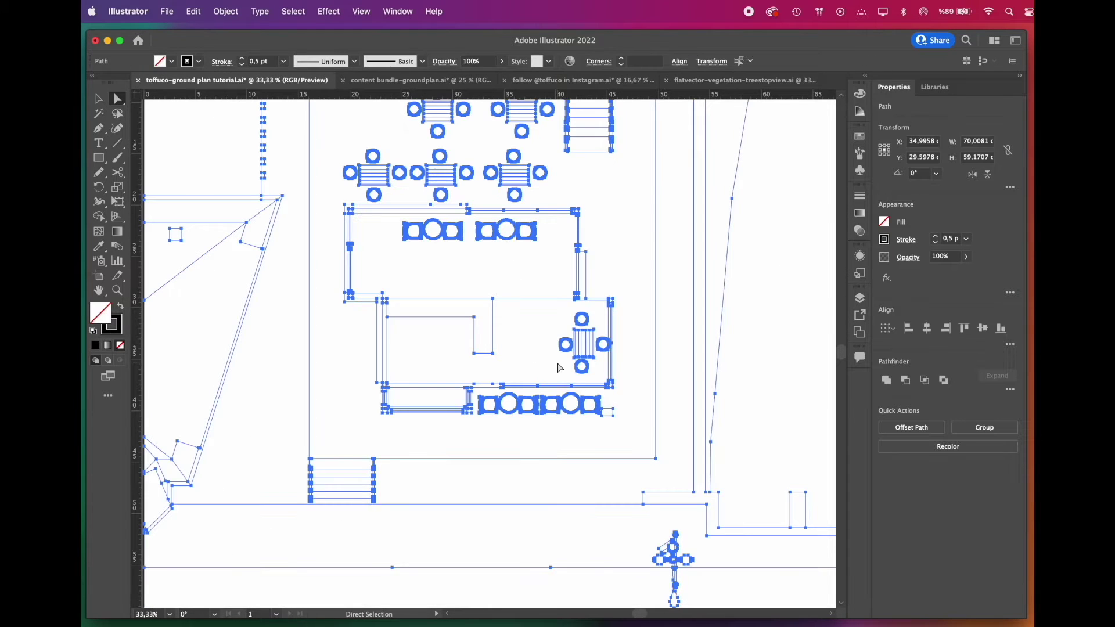
click(859, 195)
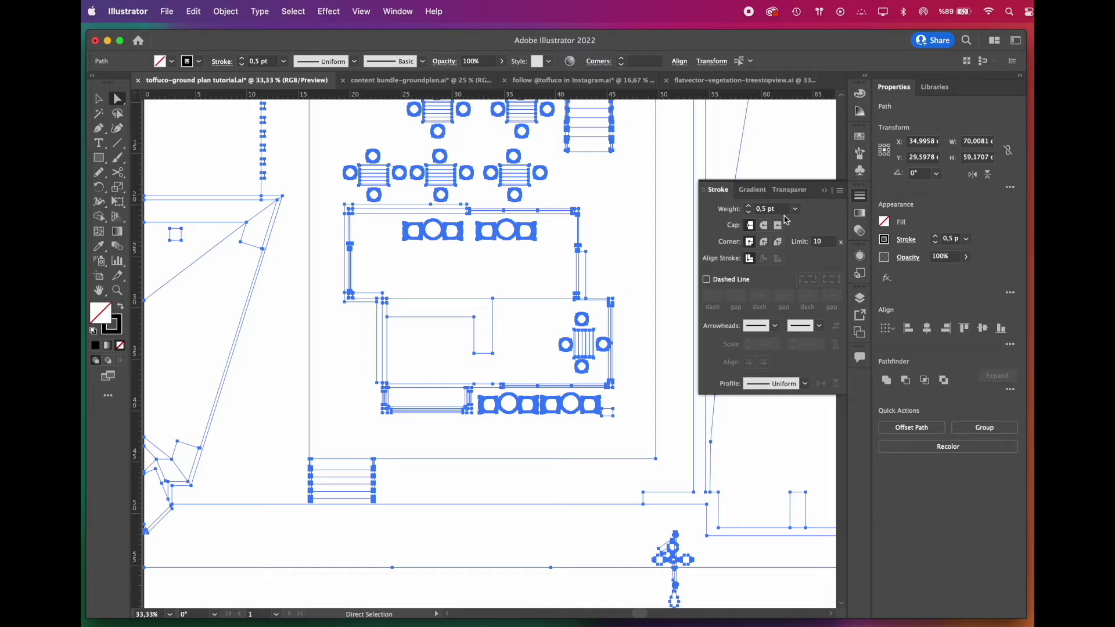
click(765, 227)
click(764, 242)
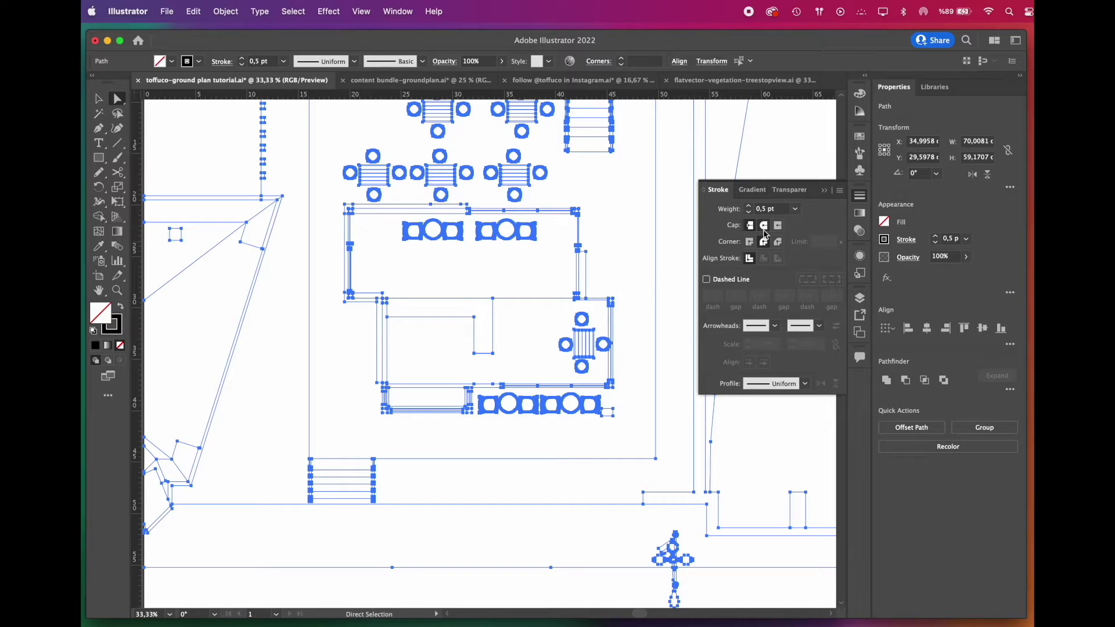
click(826, 192)
click(644, 345)
scroll(573, 375, up, 10)
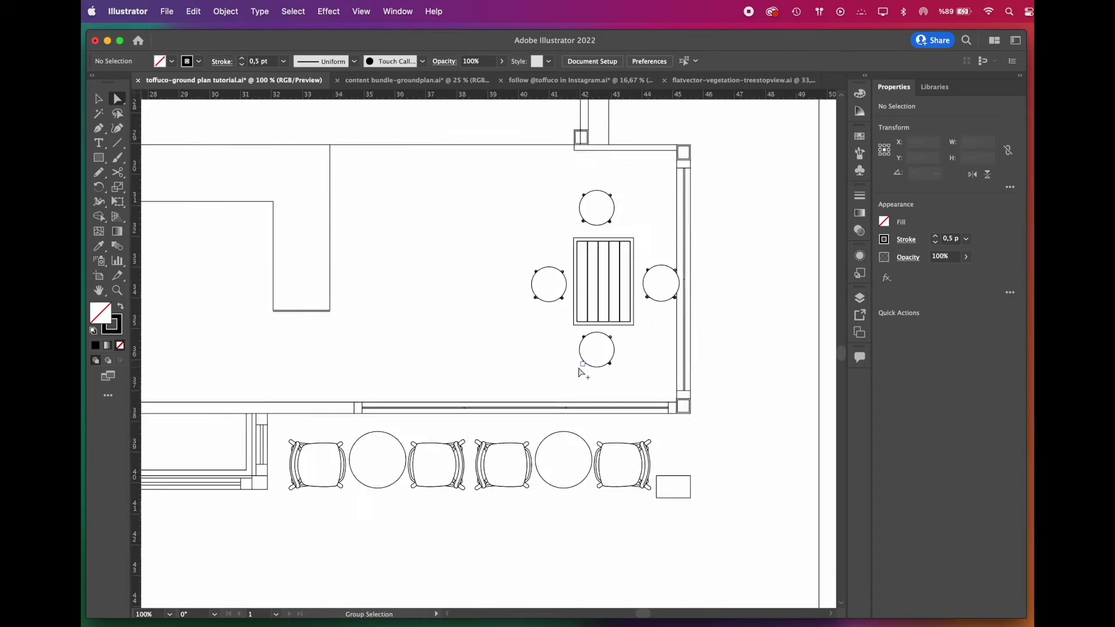
scroll(567, 369, up, 3)
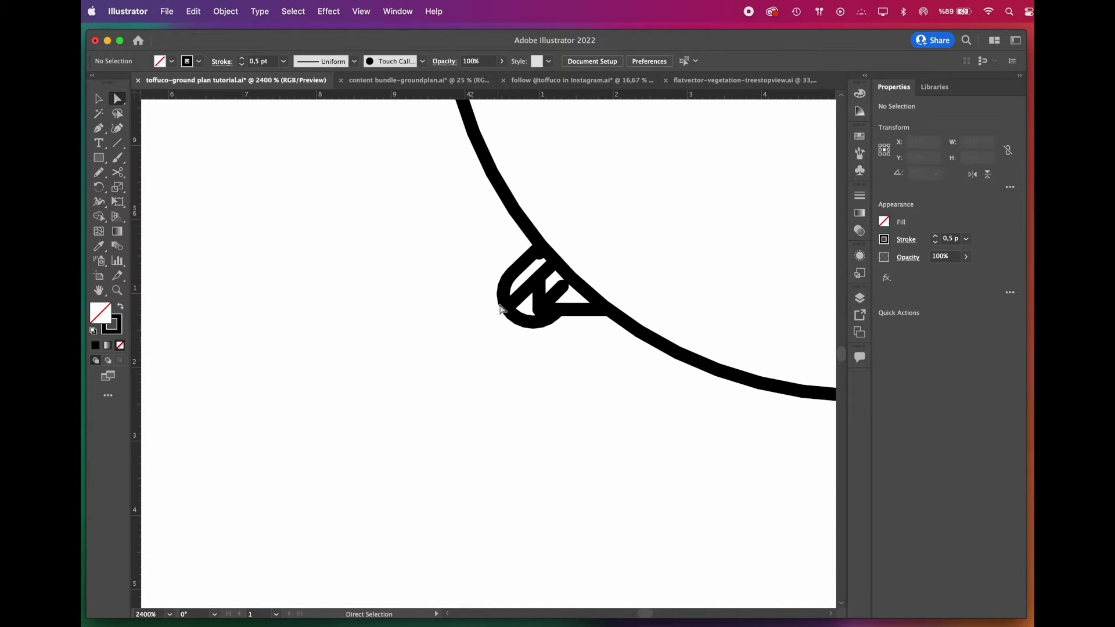
scroll(558, 352, down, 11)
- Move all tables and chairs of the plan, without the plain rectangles, onto a new layer named furniture
key(v)
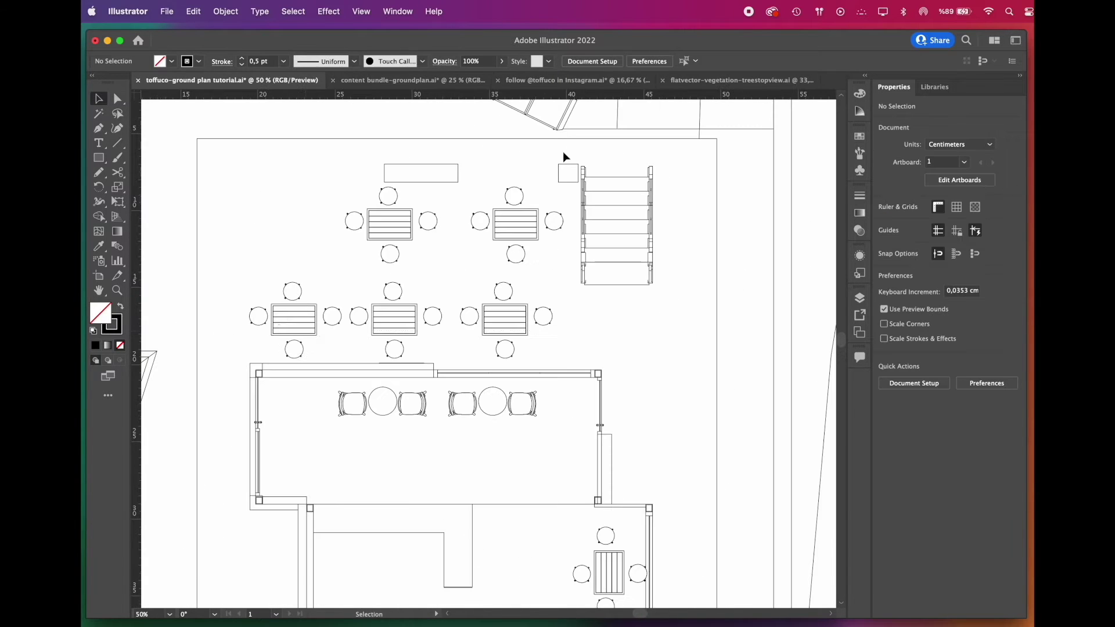
drag(230, 362, 228, 362)
shift+click(562, 166)
shift+click(458, 166)
drag(553, 442, 397, 427)
scroll(368, 227, down, 1)
scroll(511, 488, up, 1)
drag(498, 296, 582, 395)
scroll(584, 398, down, 1)
click(860, 299)
click(810, 408)
double_click(642, 316)
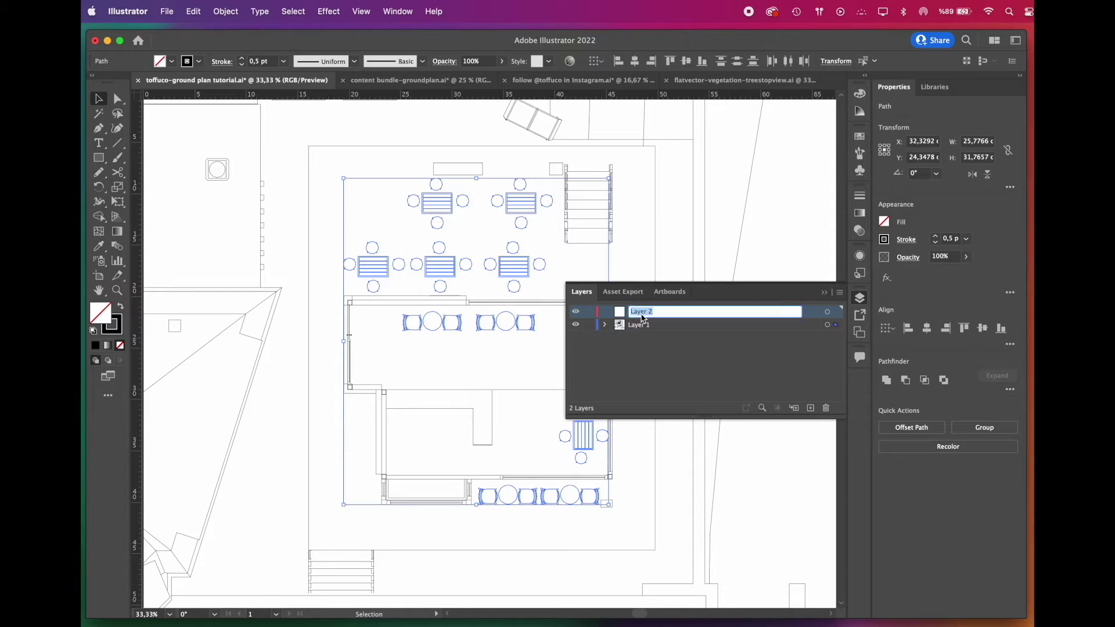
text(furniture)
drag(835, 325, 836, 312)
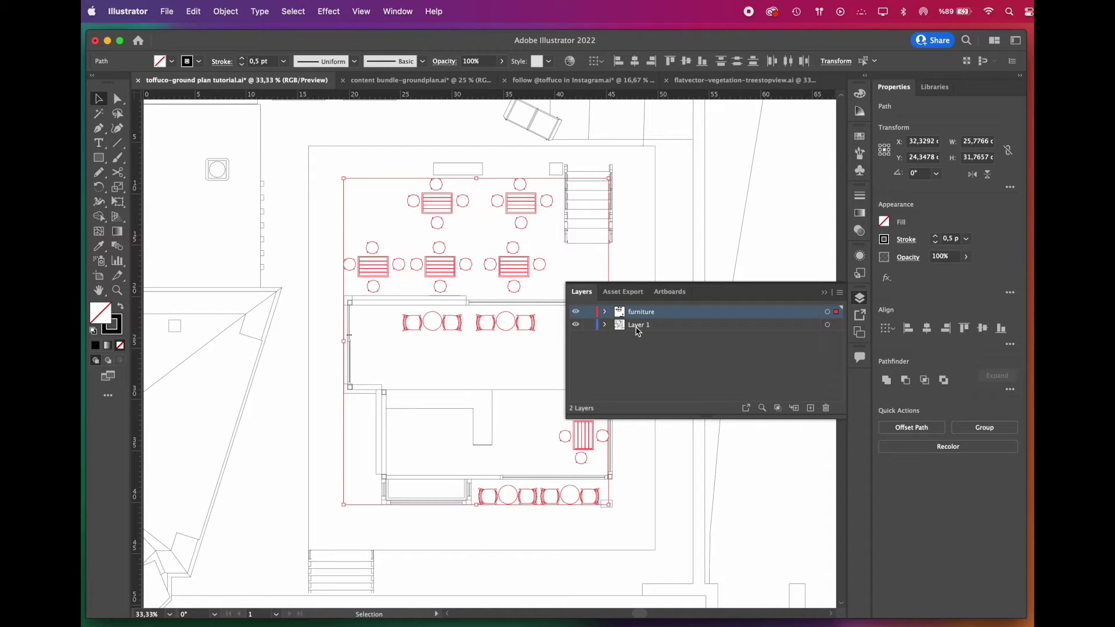
- Rename Layer 1 as building, and check the layer separation by hiding and showing the furniture layer
double_click(640, 325)
text(building)
click(576, 312)
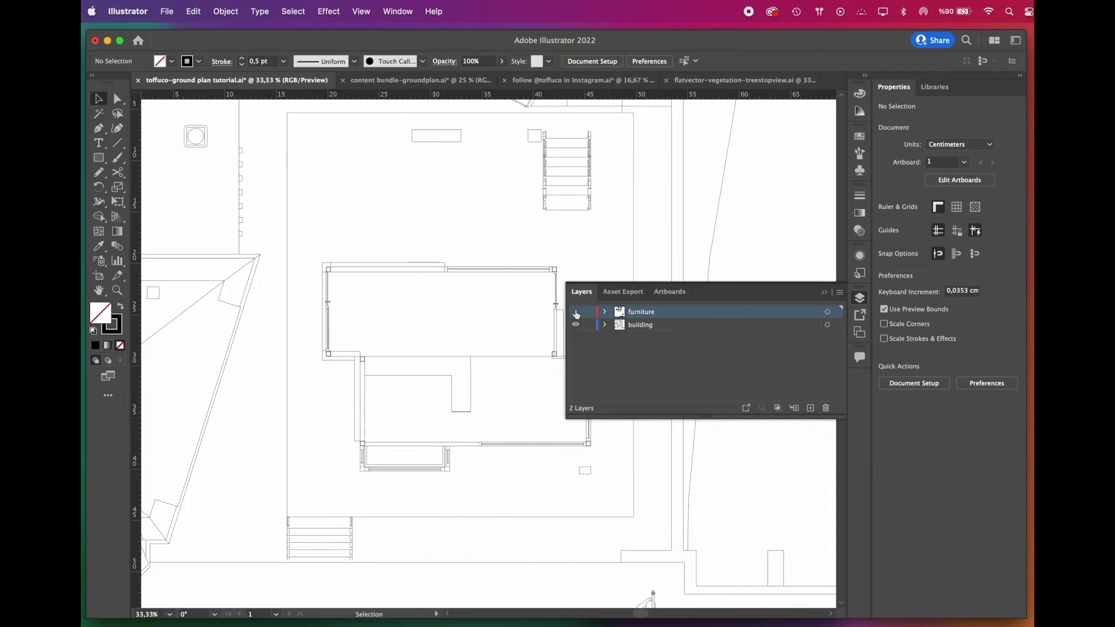
click(576, 313)
click(576, 312)
click(576, 312)
click(822, 293)
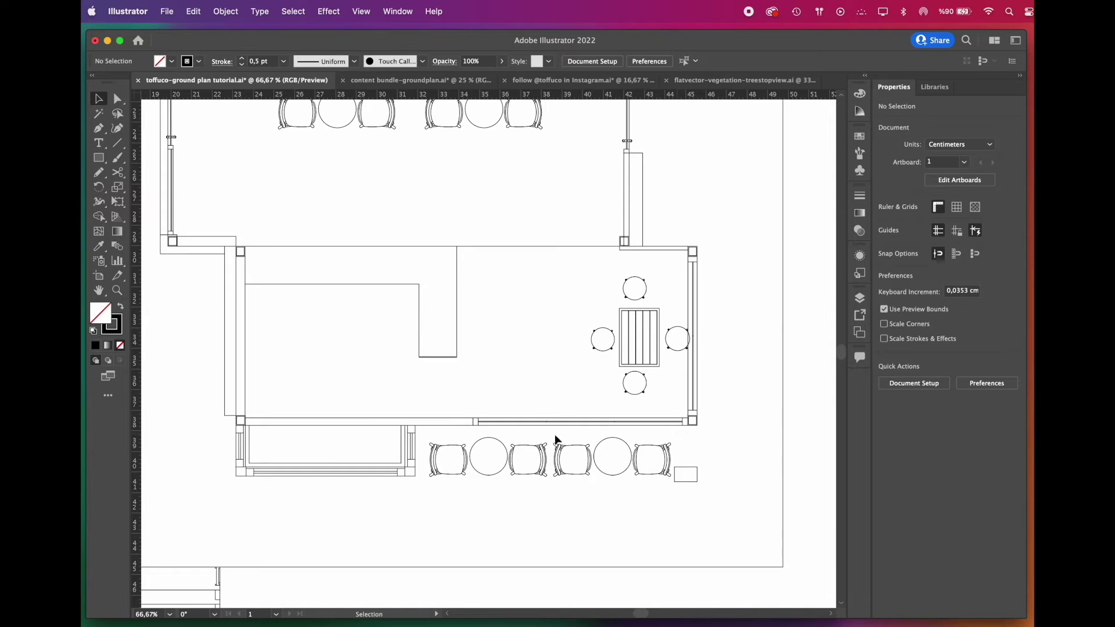
- Group each of the two round-table sets outside the building's lower wall with its two chairs
drag(548, 431, 428, 504)
right_click(463, 471)
click(467, 458)
drag(552, 440, 685, 478)
right_click(626, 461)
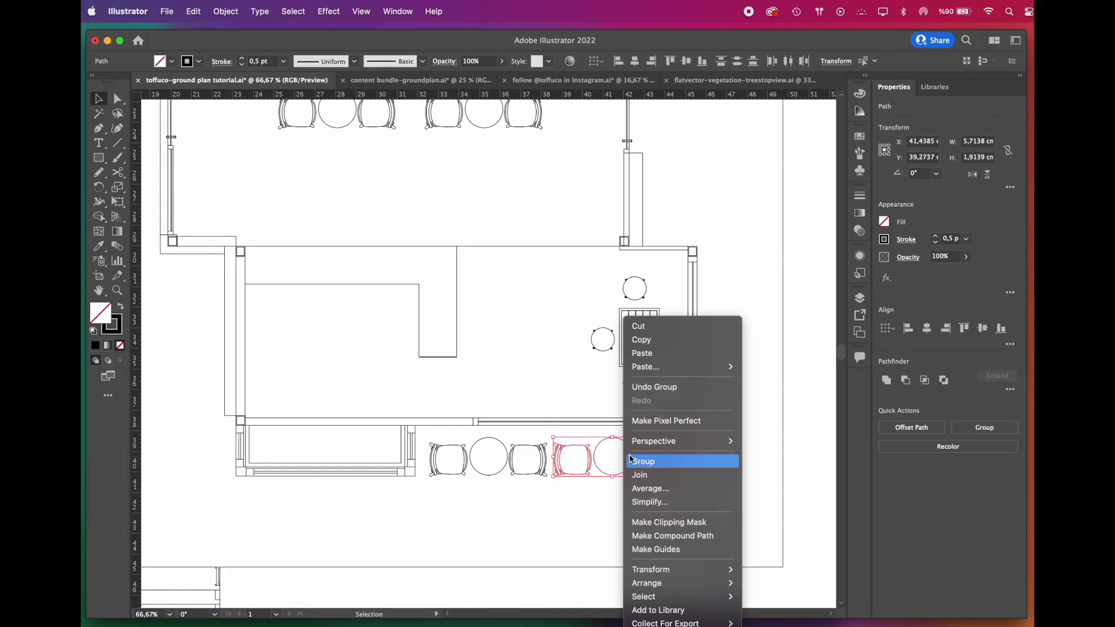
click(641, 461)
click(603, 538)
- Group each of the two round-table sets inside the building's upper room with its two chairs
scroll(356, 199, left, 3)
scroll(346, 208, up, 4)
drag(346, 208, 481, 261)
right_click(453, 228)
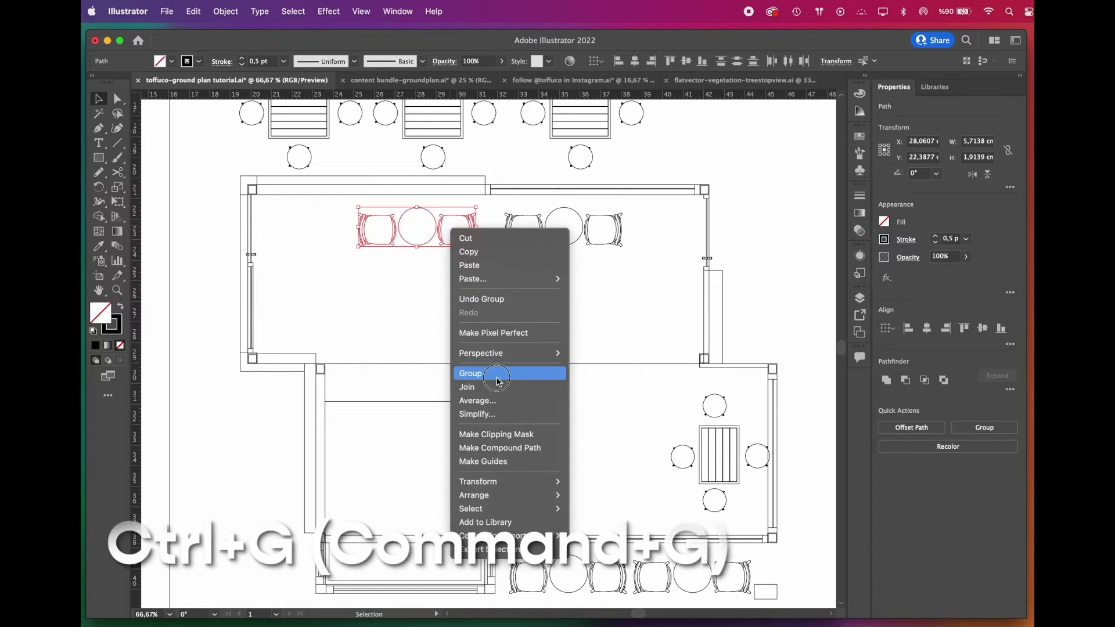
click(497, 378)
drag(638, 200, 503, 272)
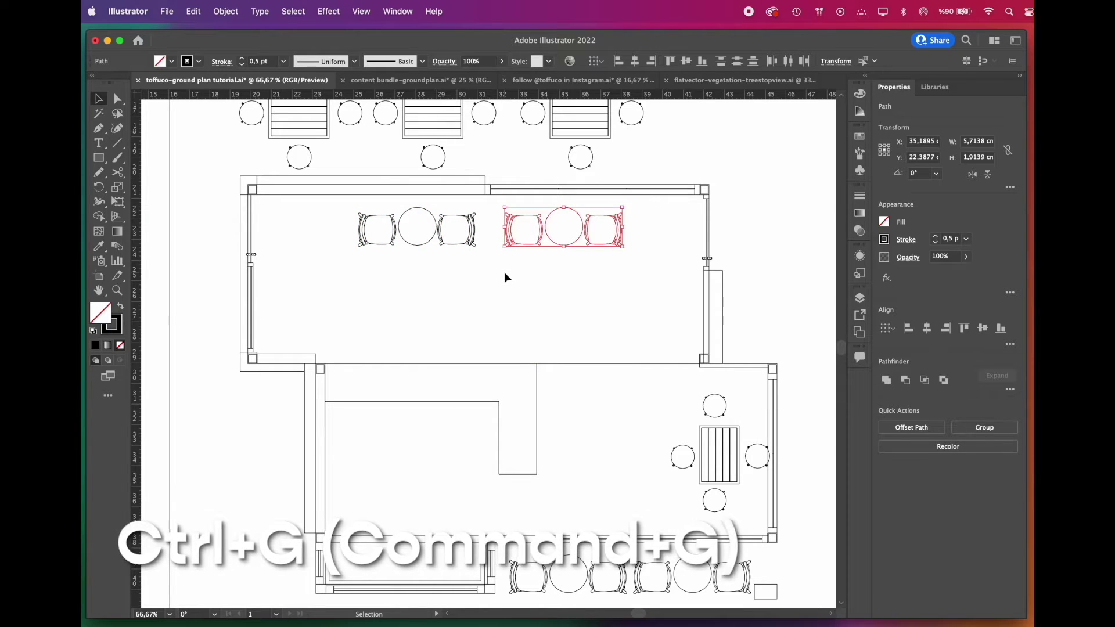
key(super+g)
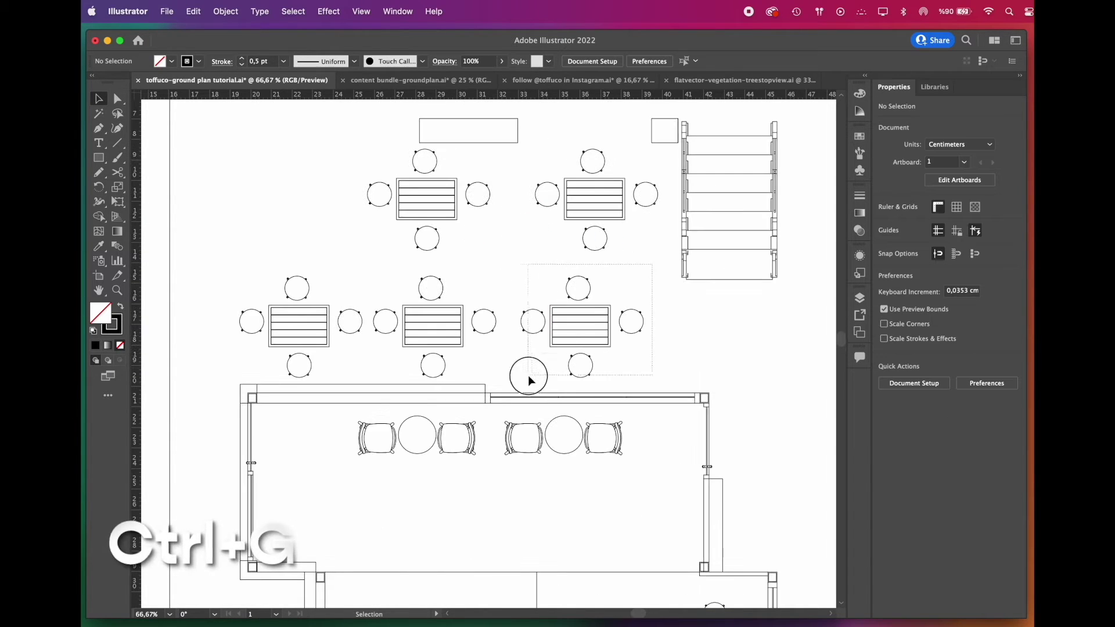
- Group each slatted table on the terrace above the building with its four surrounding seats
drag(498, 261, 368, 386)
drag(297, 321, 234, 371)
key(super+g)
drag(321, 145, 501, 258)
key(super+g)
drag(525, 138, 666, 260)
shift+click(651, 141)
key(super+g)
click(620, 264)
drag(690, 169, 388, 499)
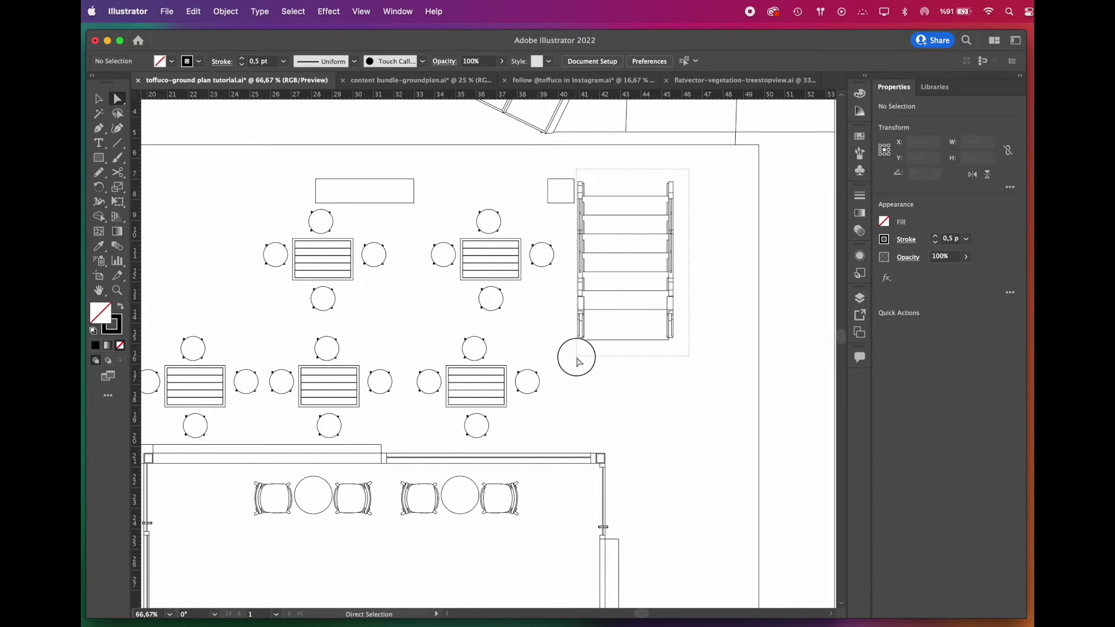
click(705, 314)
scroll(680, 215, down, 3)
scroll(487, 496, up, 3)
shift+click(383, 498)
shift+click(419, 360)
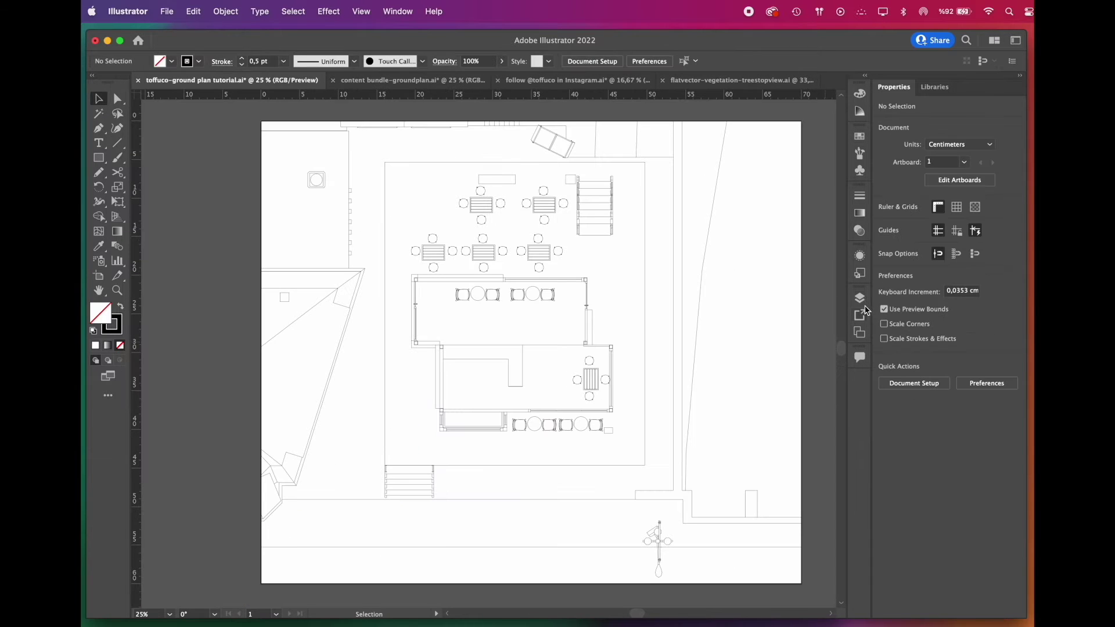
- Hide the furniture layer so only the building lines are shown
click(861, 300)
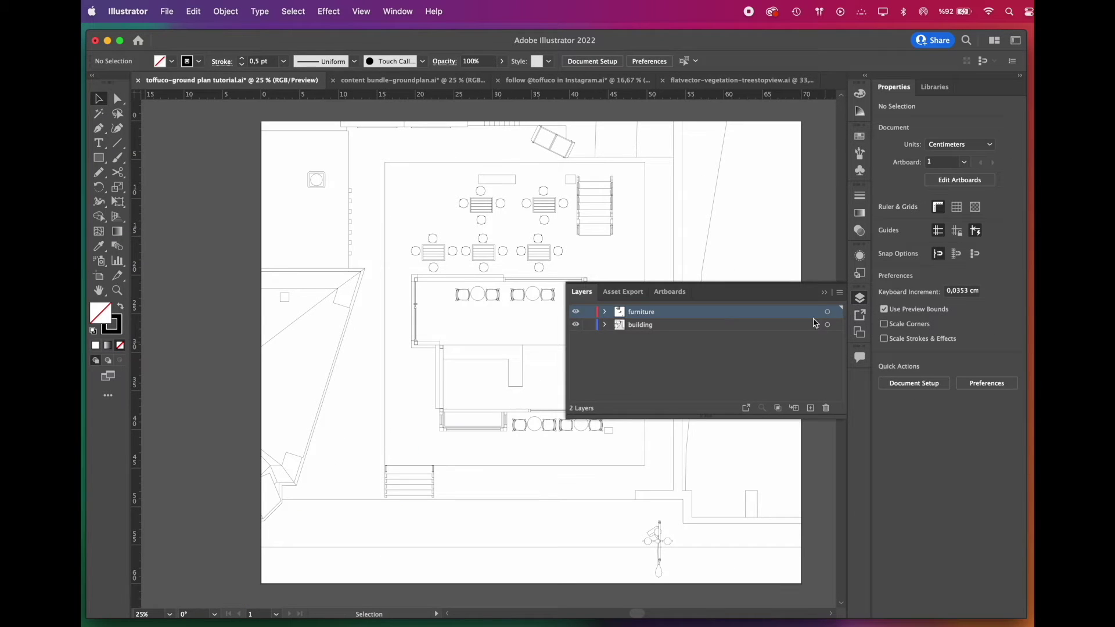
click(577, 314)
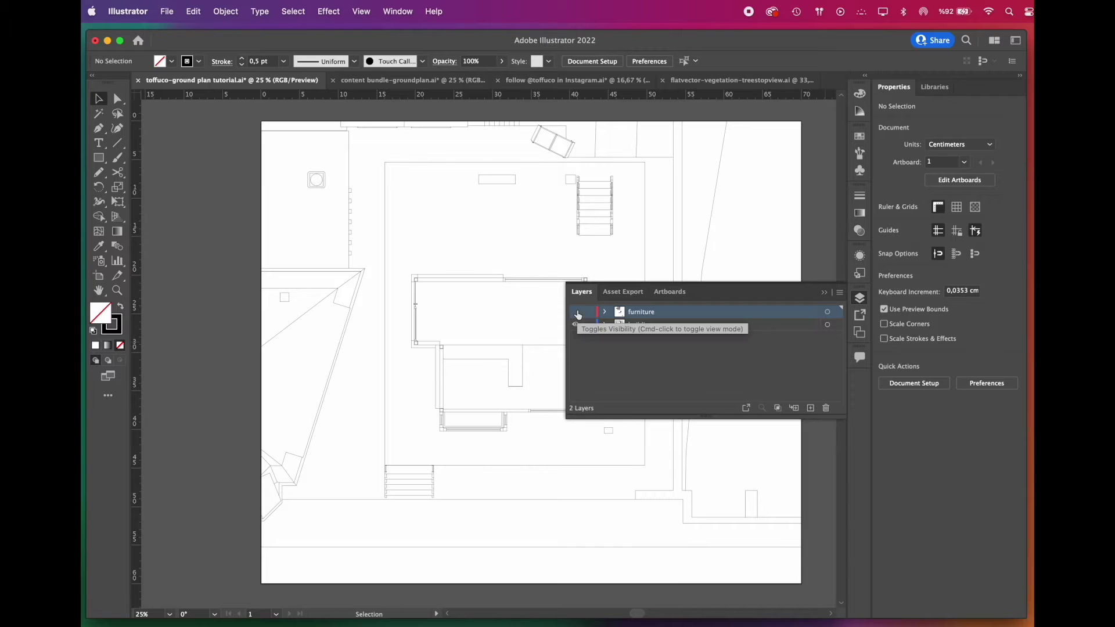
click(828, 293)
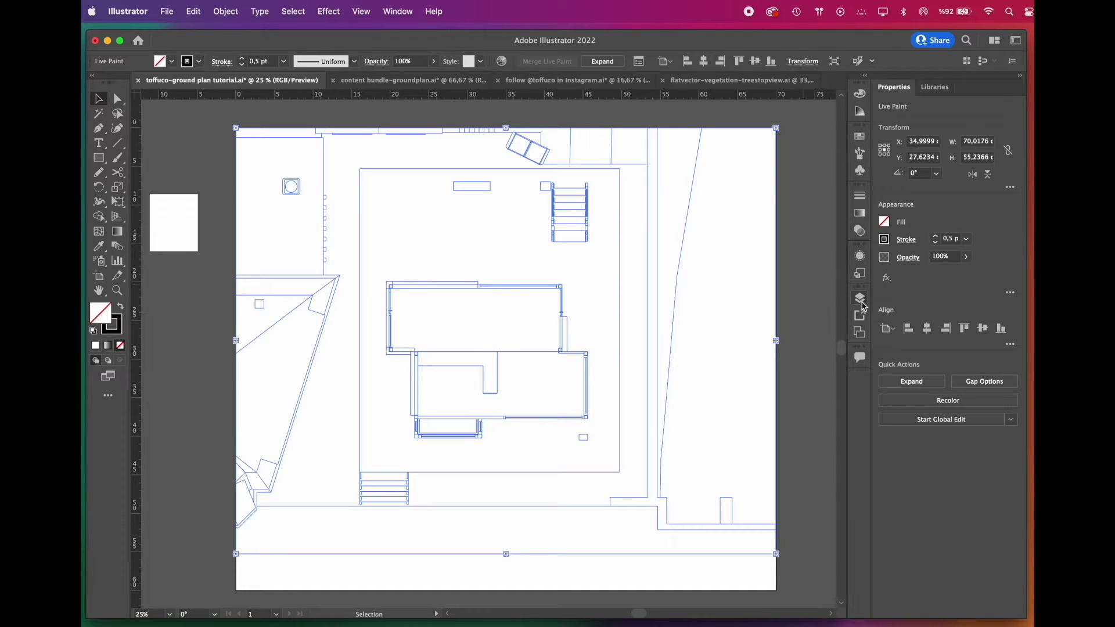
- Copy the Live Paint linework and add a new layer named background at the bottom of the layer stack
key(super+c)
click(861, 298)
click(811, 408)
drag(658, 327, 655, 349)
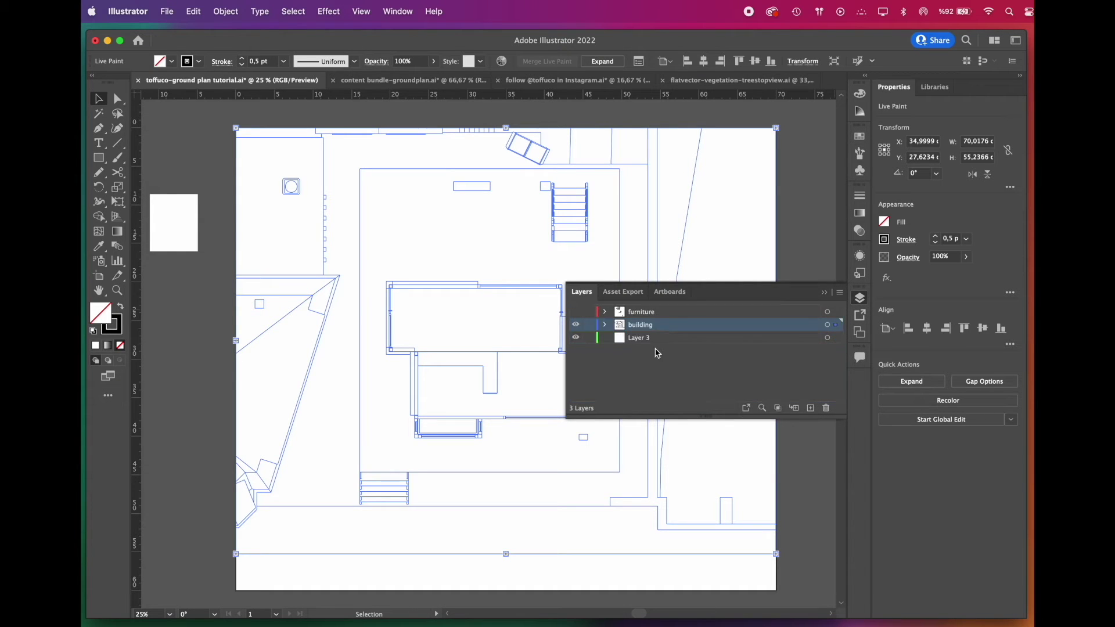
double_click(645, 339)
text(background)
click(637, 368)
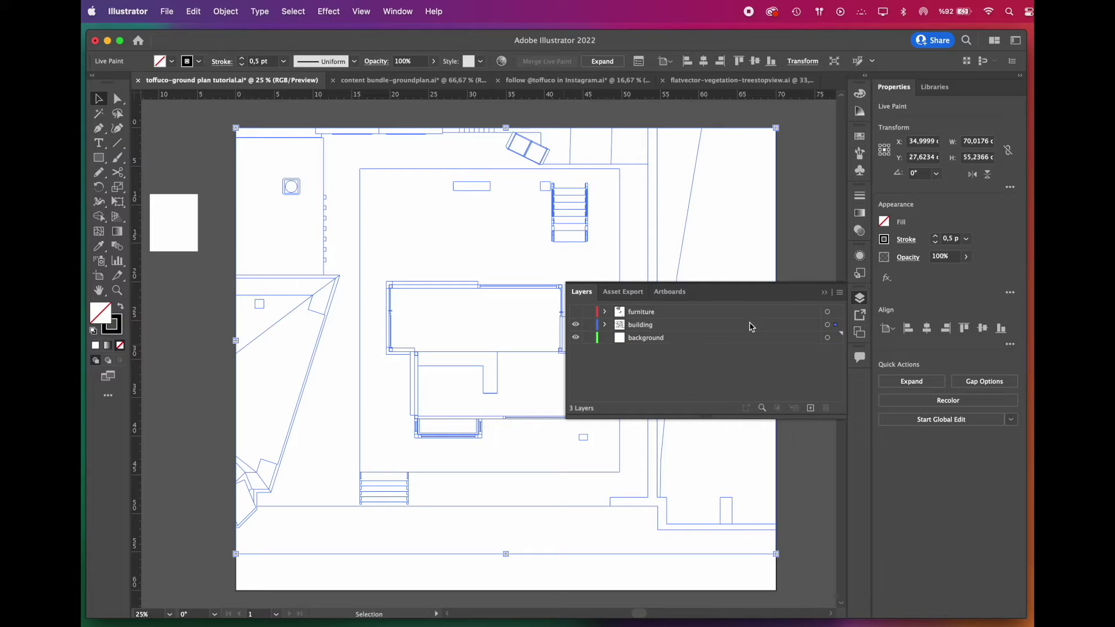
- Paste the linework in place on the background layer, keeping a copy on the building layer, and hide the building layer
click(786, 341)
key(super)
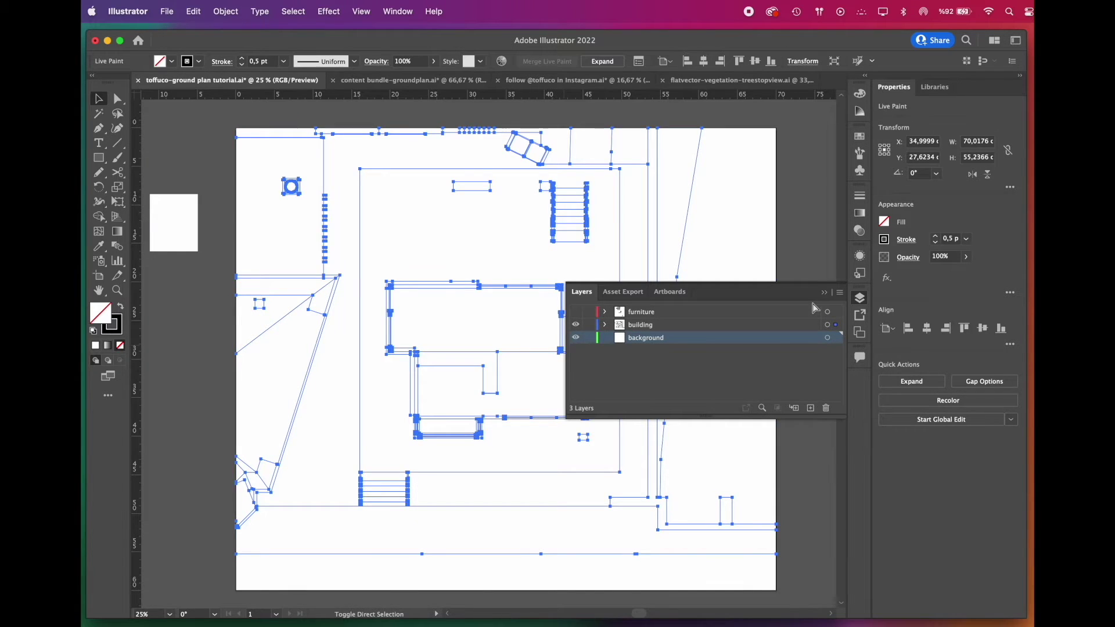
key(super+x)
key(super+f)
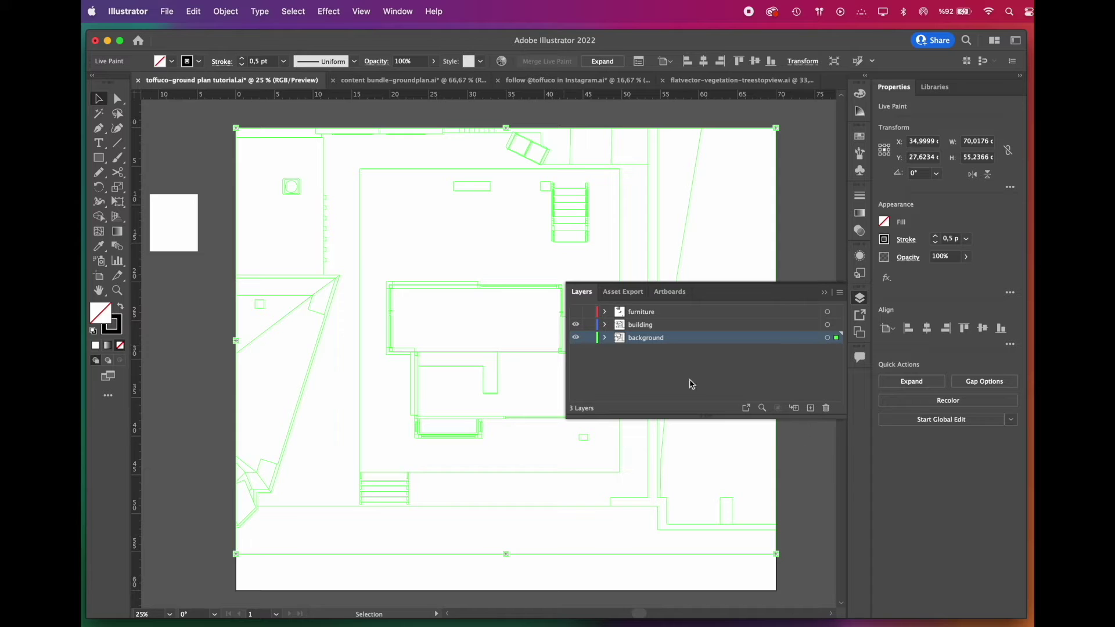
click(642, 391)
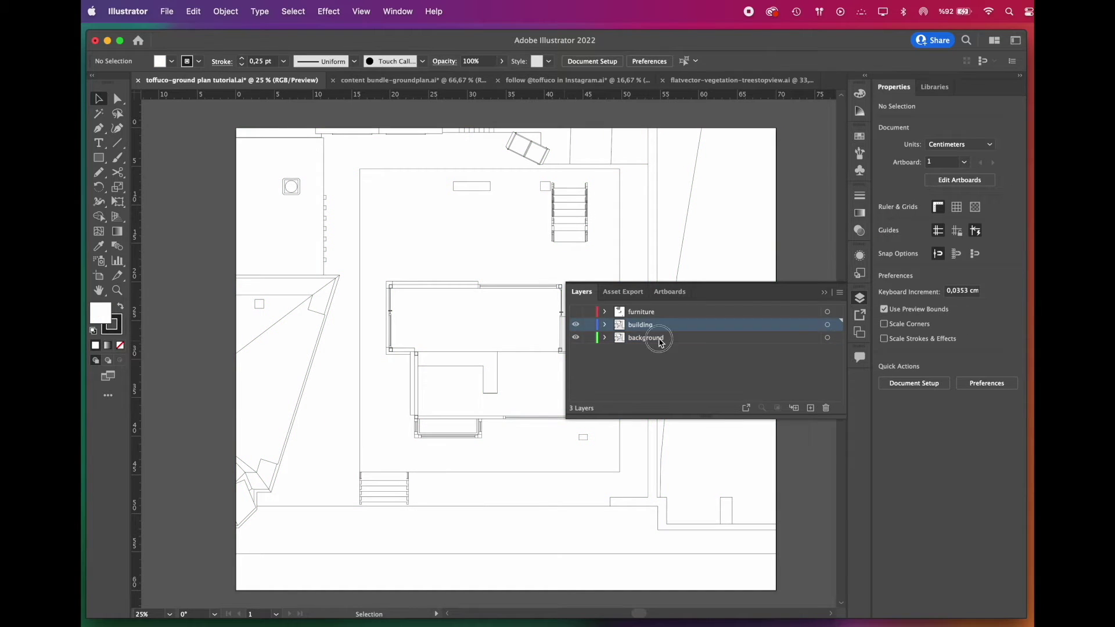
click(661, 342)
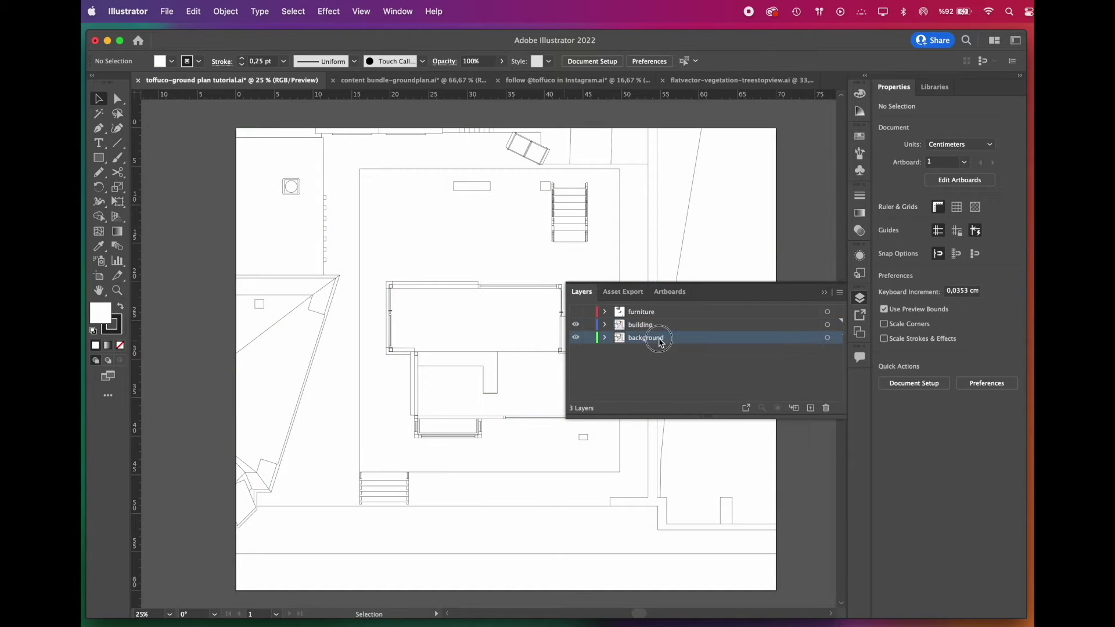
click(576, 325)
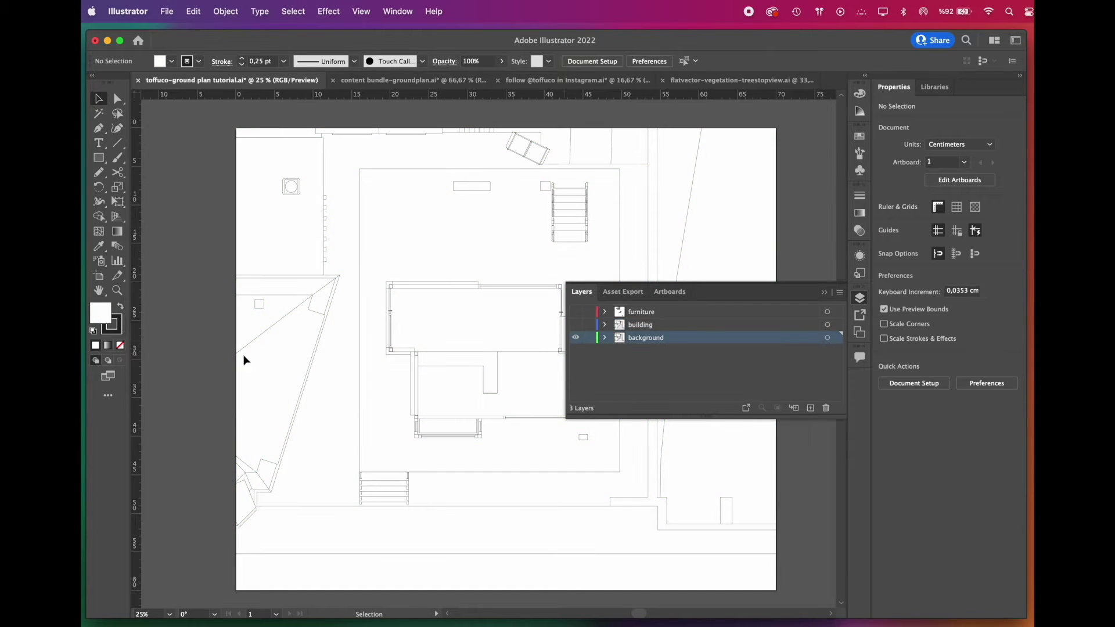
- Make one Live Paint group from all the plan linework and the frame around it on the background layer
key(super+f)
click(185, 343)
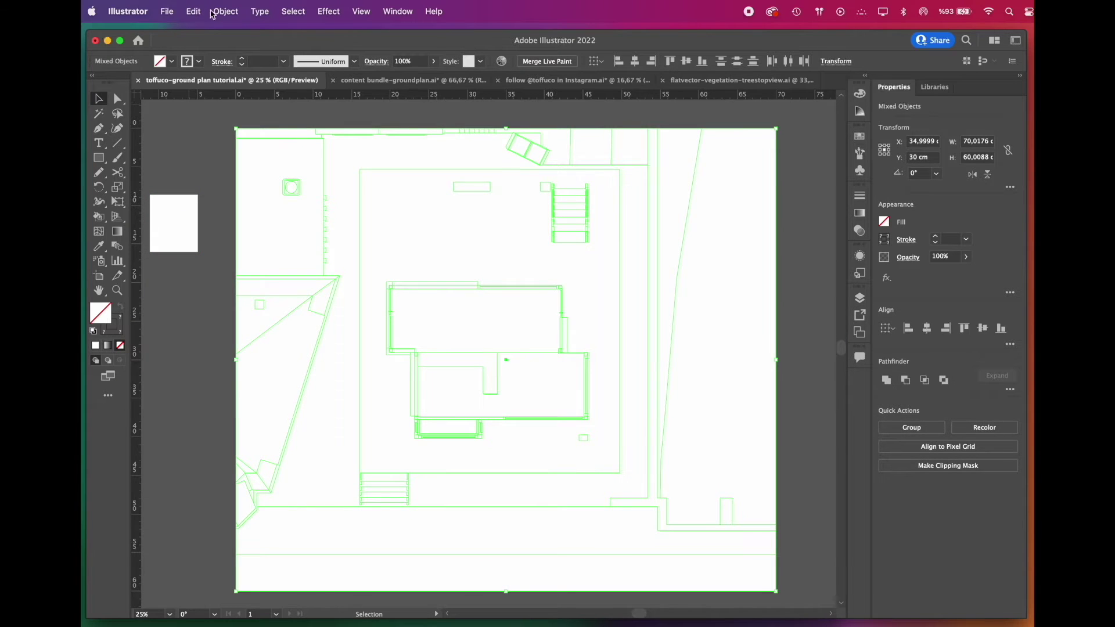
click(226, 12)
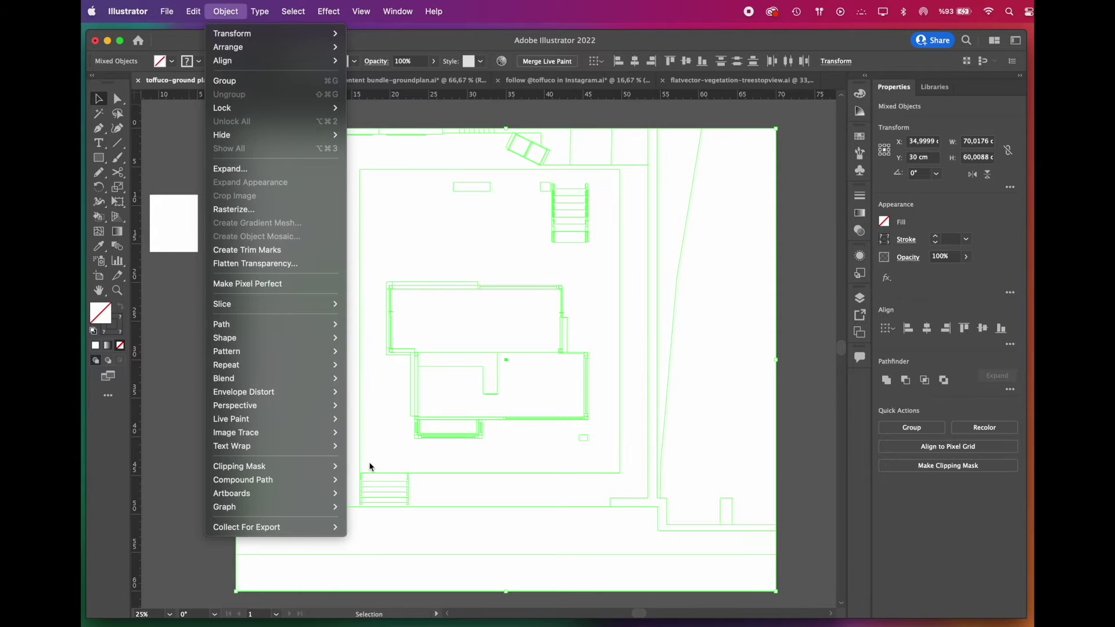
mouse_move(313, 423)
click(375, 421)
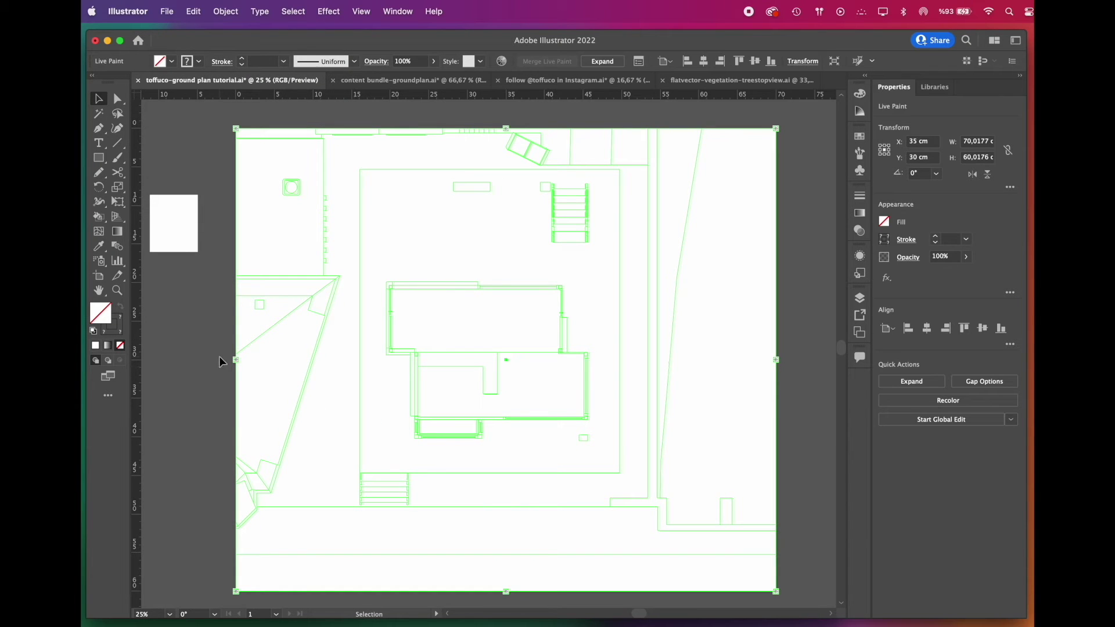
- Paint the enclosed areas of the plan white with the Live Paint Bucket
click(100, 218)
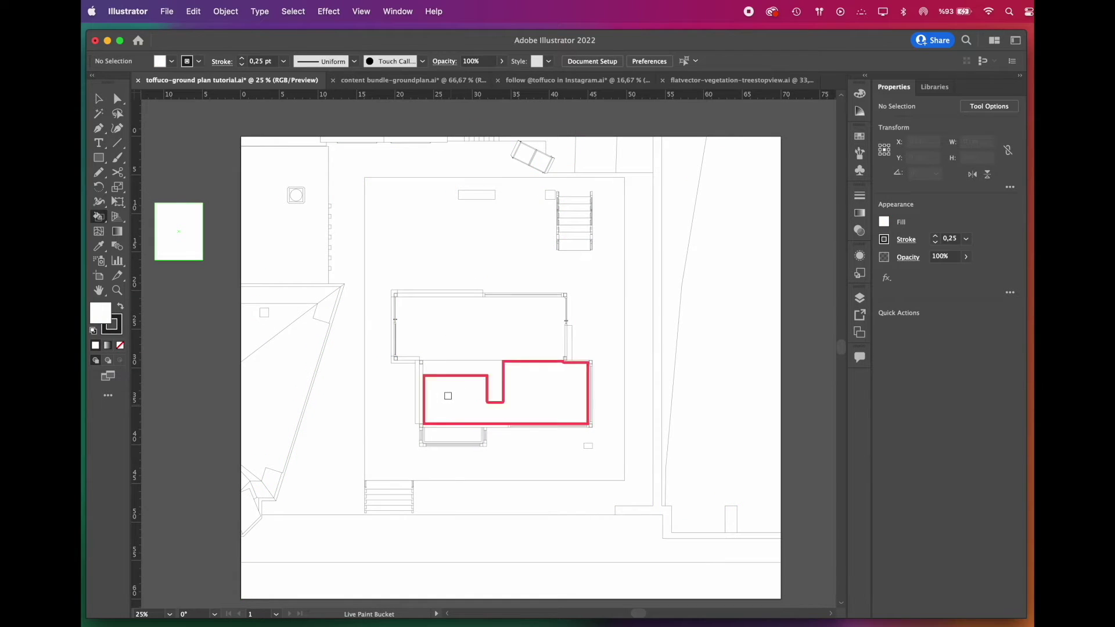
click(422, 411)
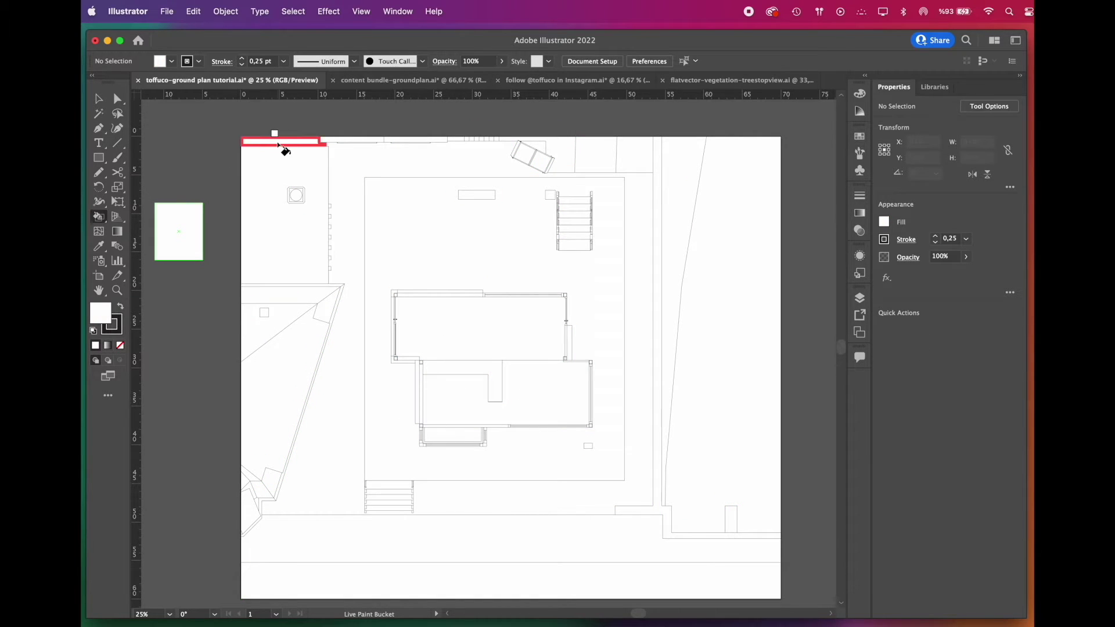
click(297, 202)
mouse_move(297, 201)
mouse_down()
mouse_move(271, 308)
mouse_move(302, 343)
mouse_move(245, 538)
mouse_move(245, 576)
mouse_move(242, 529)
mouse_move(380, 474)
mouse_move(359, 488)
mouse_move(678, 473)
mouse_move(752, 445)
mouse_move(600, 145)
mouse_move(575, 166)
mouse_move(566, 372)
mouse_move(508, 292)
mouse_move(396, 338)
mouse_move(429, 361)
mouse_up()
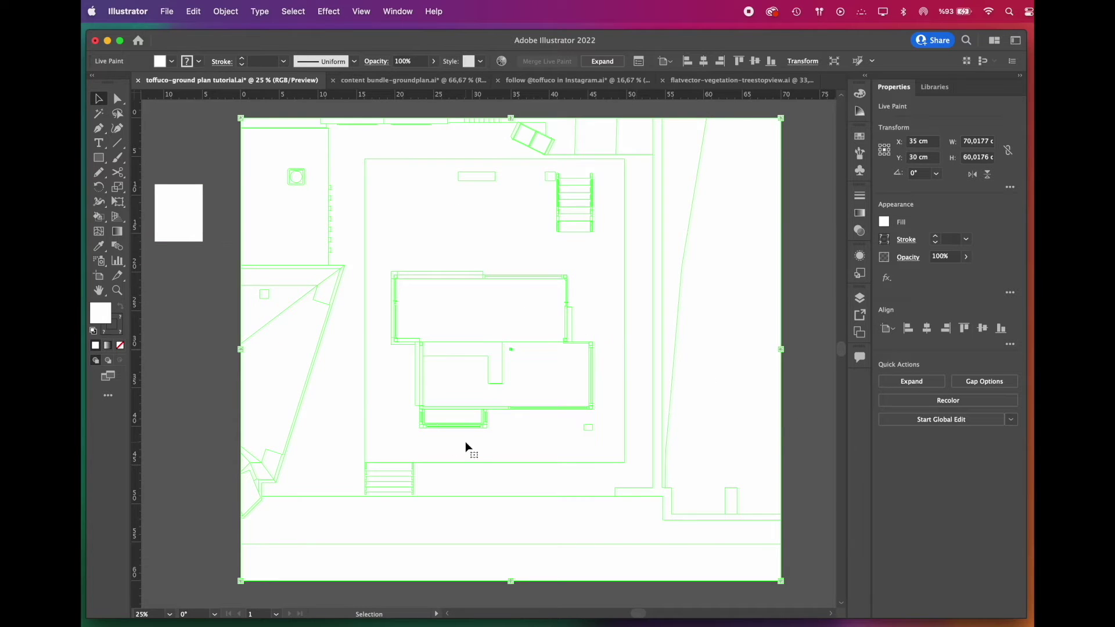
- Expand the Live Paint group and ungroup it twice into separate fills and lines
click(912, 381)
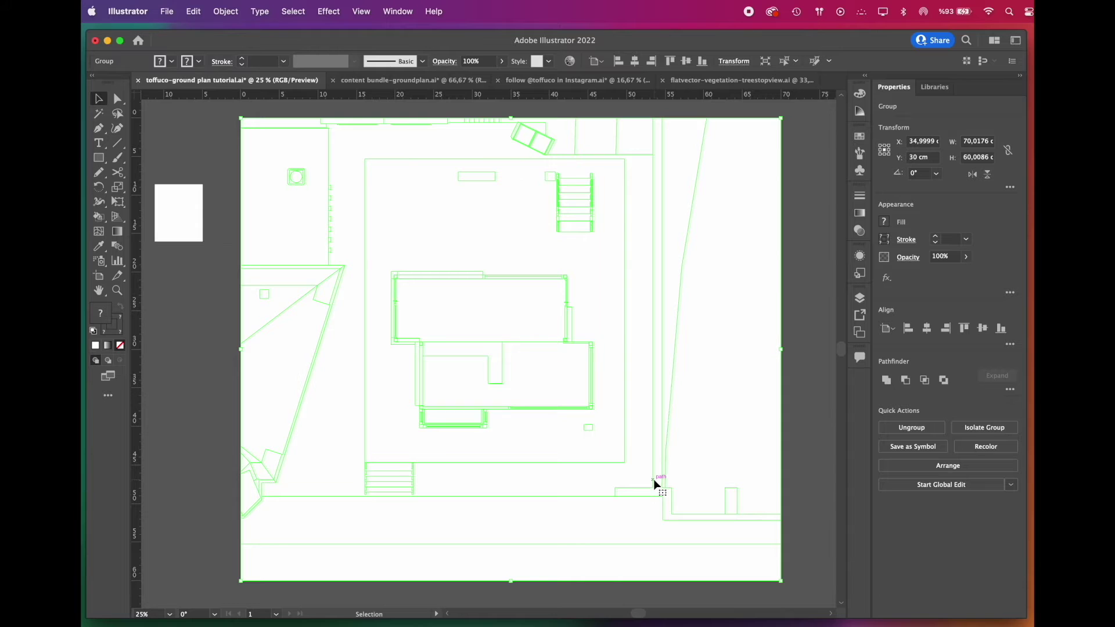
click(912, 427)
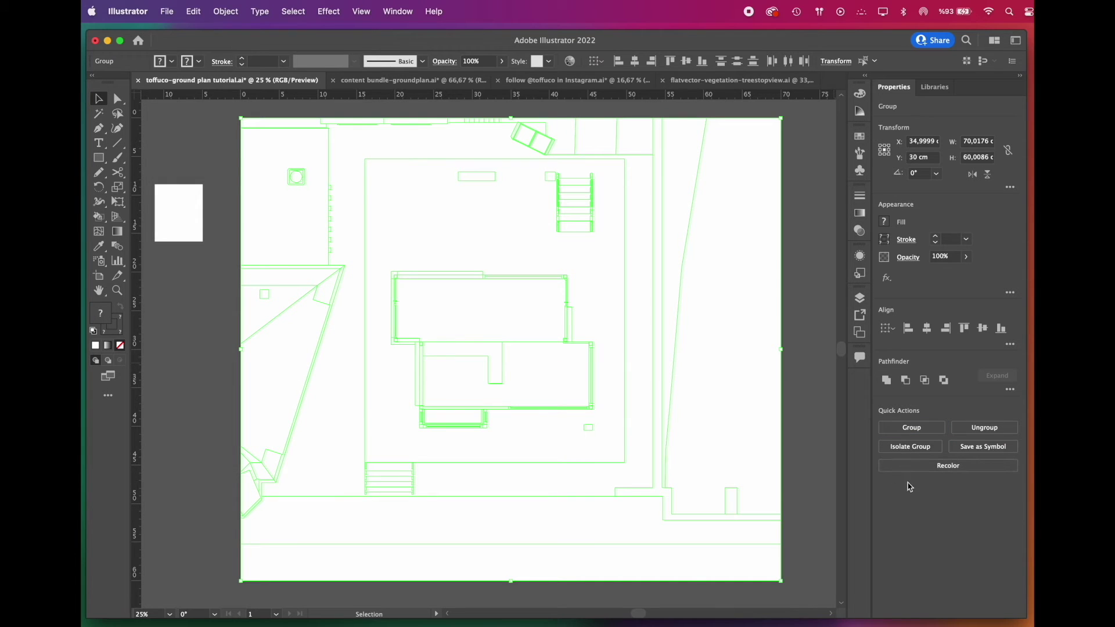
click(981, 430)
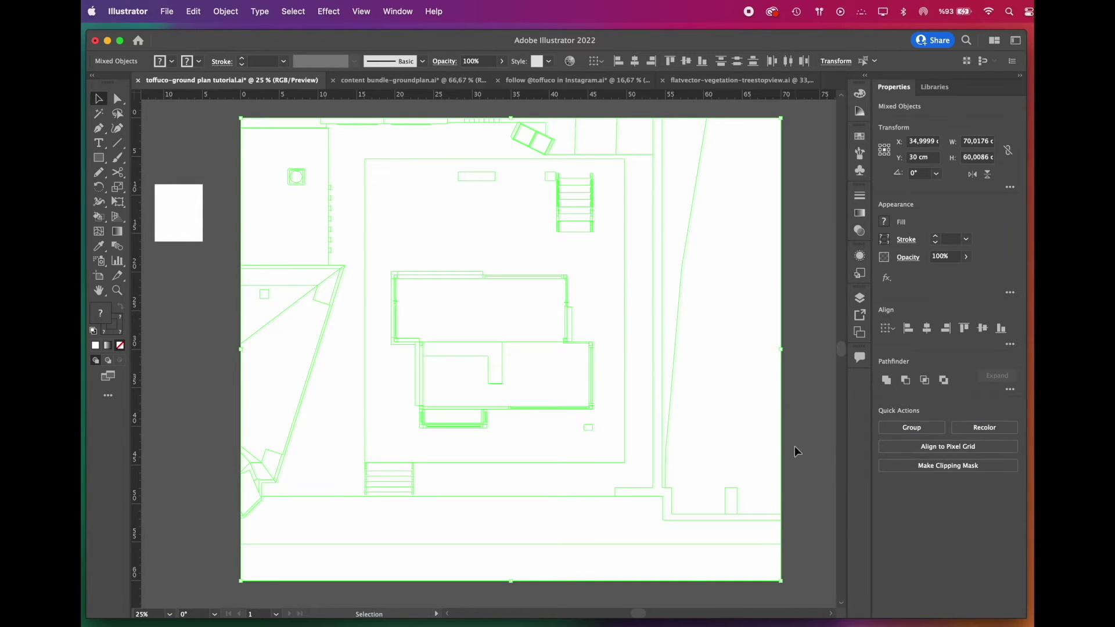
- Try moving individual filled areas of the building to test that they are separate, undoing each move
click(594, 399)
drag(545, 378, 561, 474)
key(super+z)
scroll(428, 381, up, 3)
drag(402, 379, 312, 384)
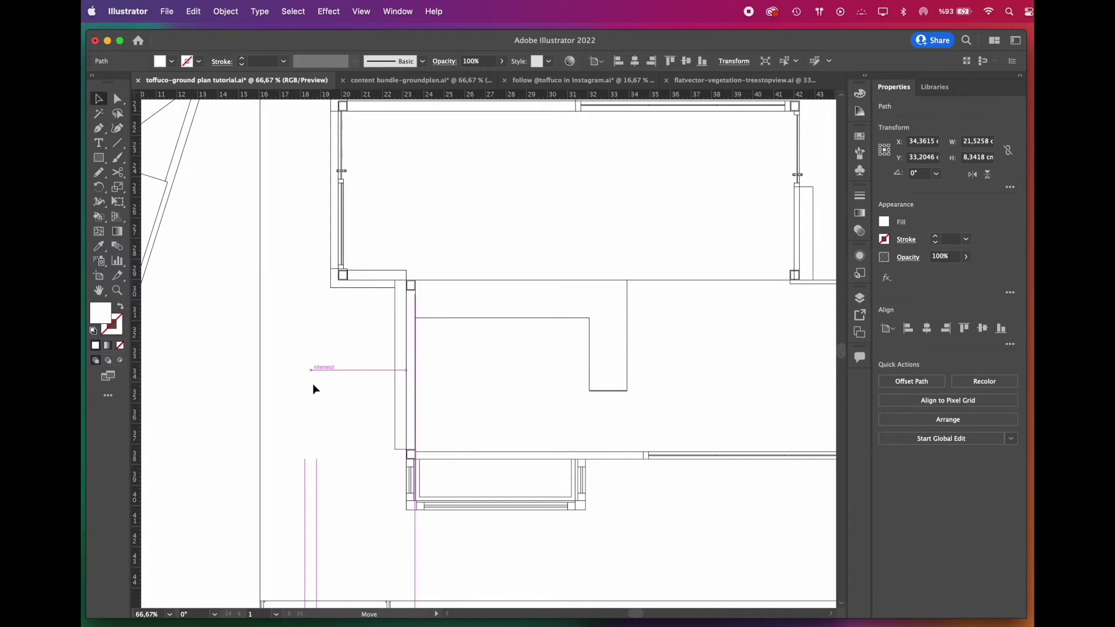
key(super+z)
scroll(463, 352, down, 3)
- Select only the building's shapes and lines, leaving out the surrounding site, and group them
drag(633, 570, 401, 437)
drag(386, 566, 436, 416)
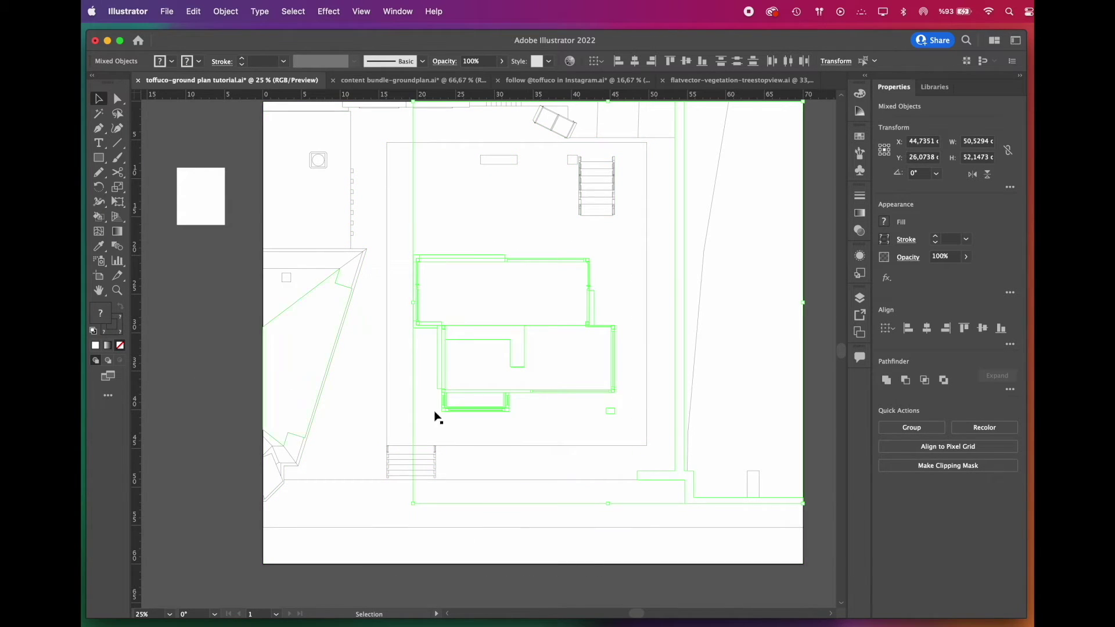
right_click(526, 343)
click(593, 511)
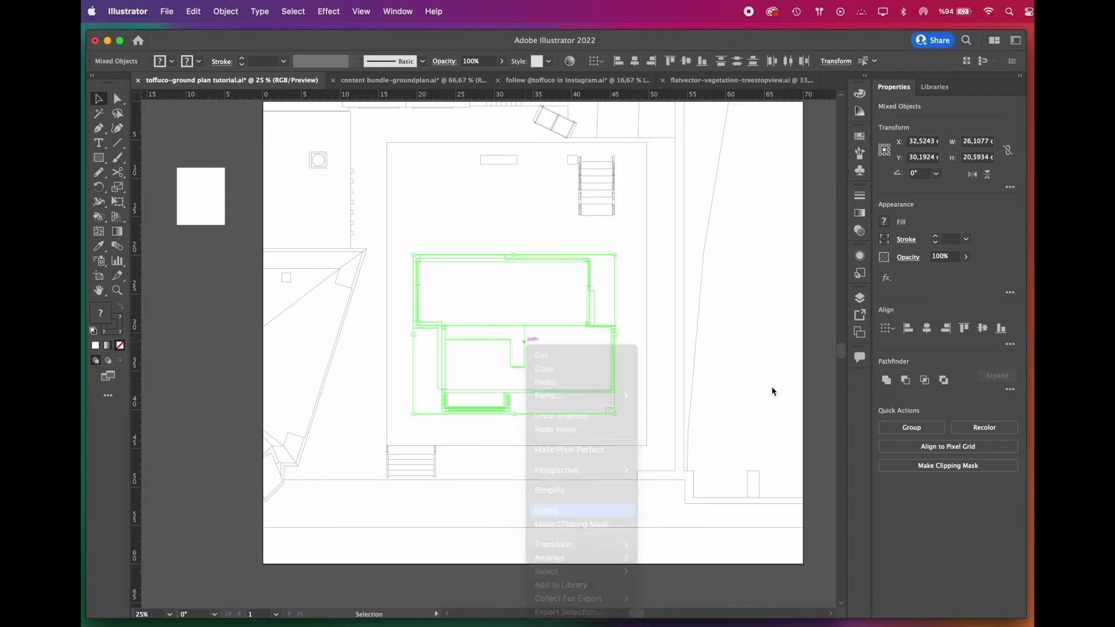
- Move the building group from the background layer to the building layer and show the building layer
click(860, 298)
drag(837, 343, 836, 325)
click(576, 326)
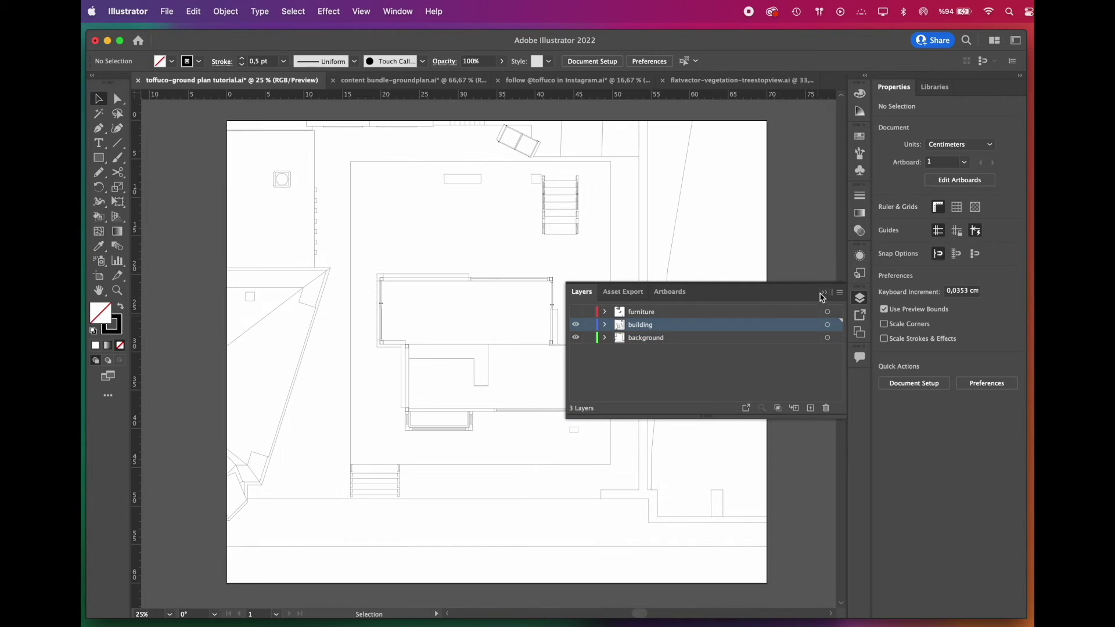
click(824, 293)
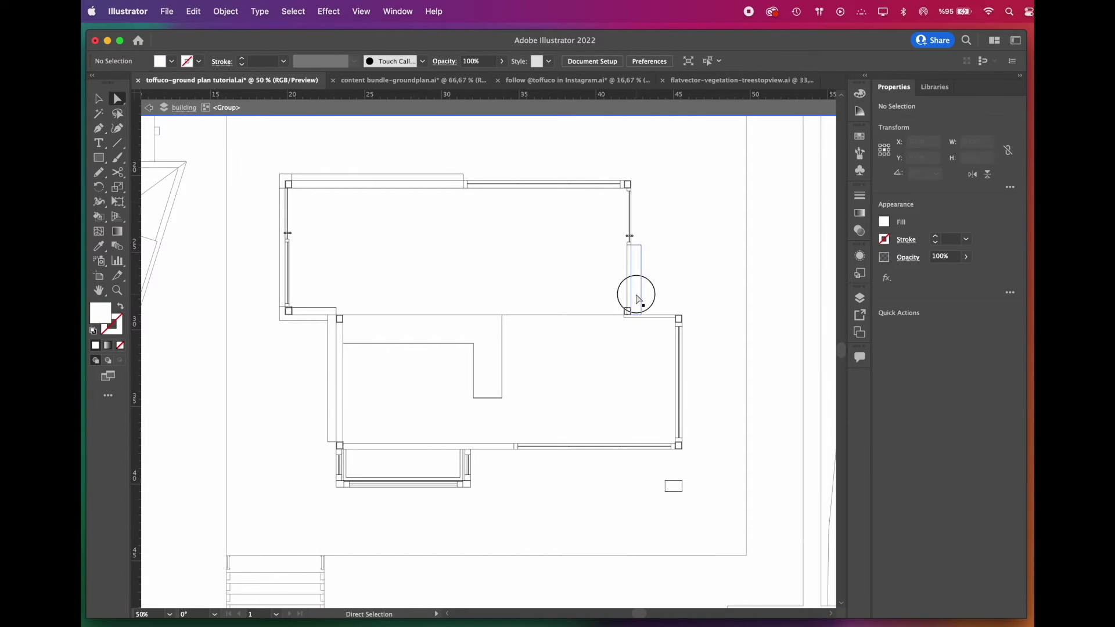
- Fill the building's solid wall segments, including the small detached rectangle below it, with a near-black colour
click(637, 295)
scroll(290, 170, up, 4)
shift+click(295, 194)
shift+click(393, 195)
shift+click(390, 224)
shift+click(292, 272)
scroll(271, 161, down, 2)
scroll(272, 472, up, 1)
shift+click(376, 430)
shift+click(445, 462)
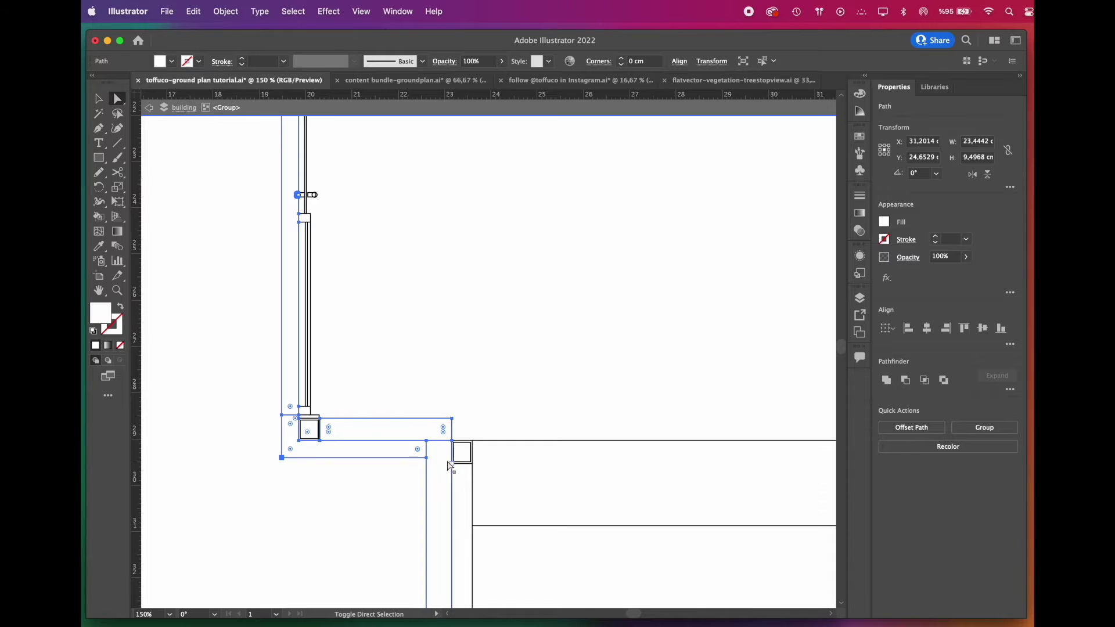
shift+click(462, 493)
scroll(330, 268, down, 2)
scroll(401, 511, up, 2)
shift+click(442, 514)
shift+click(679, 370)
scroll(704, 422, down, 2)
key(super+minus)
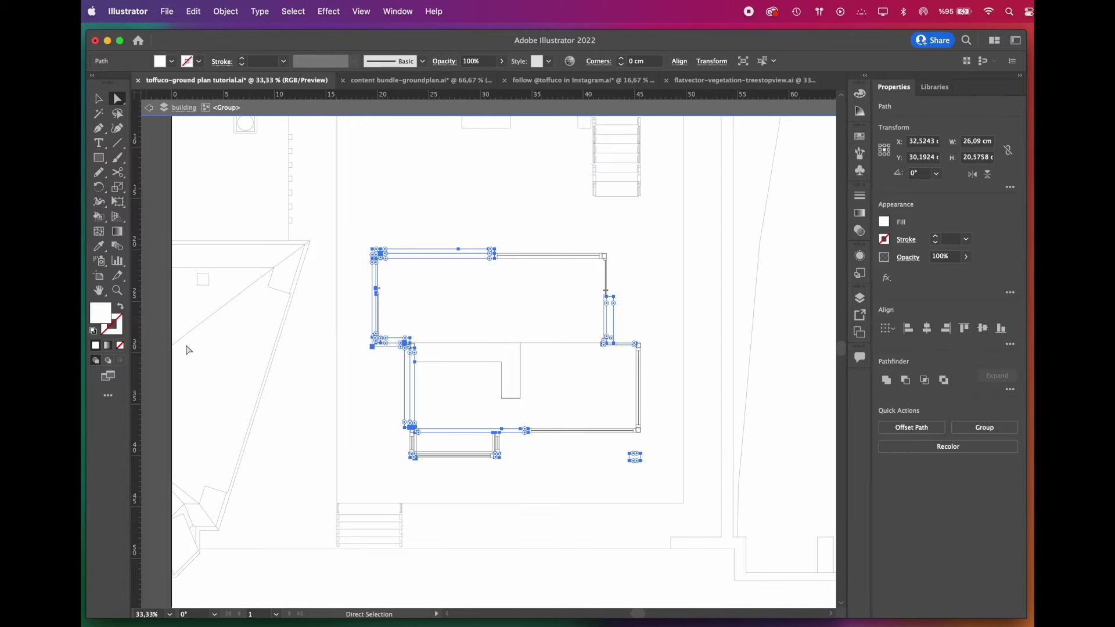
double_click(104, 313)
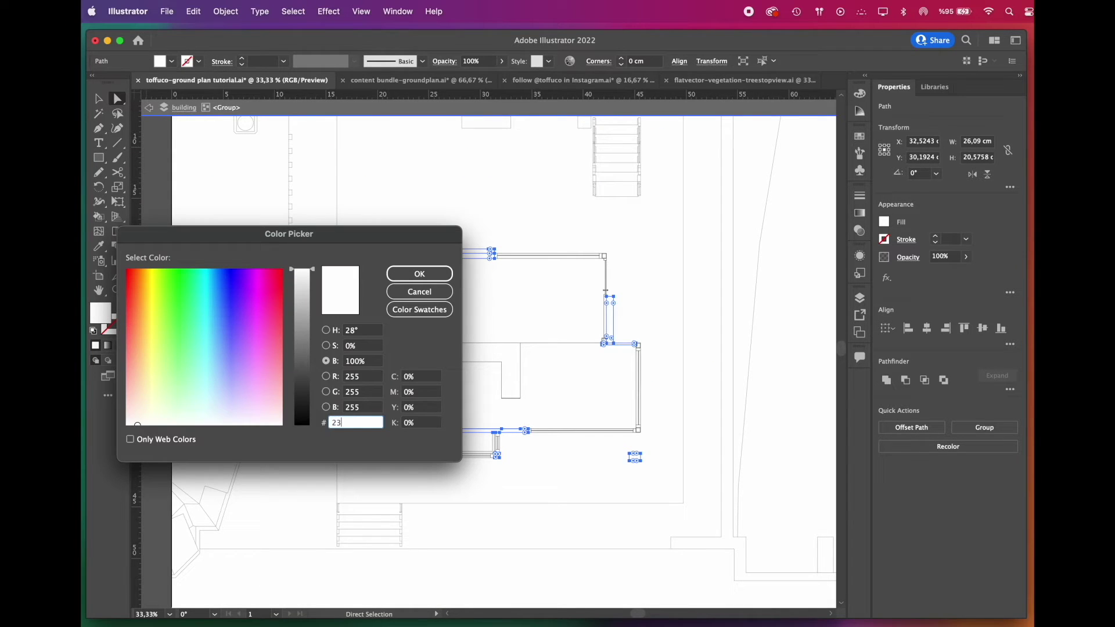
click(417, 276)
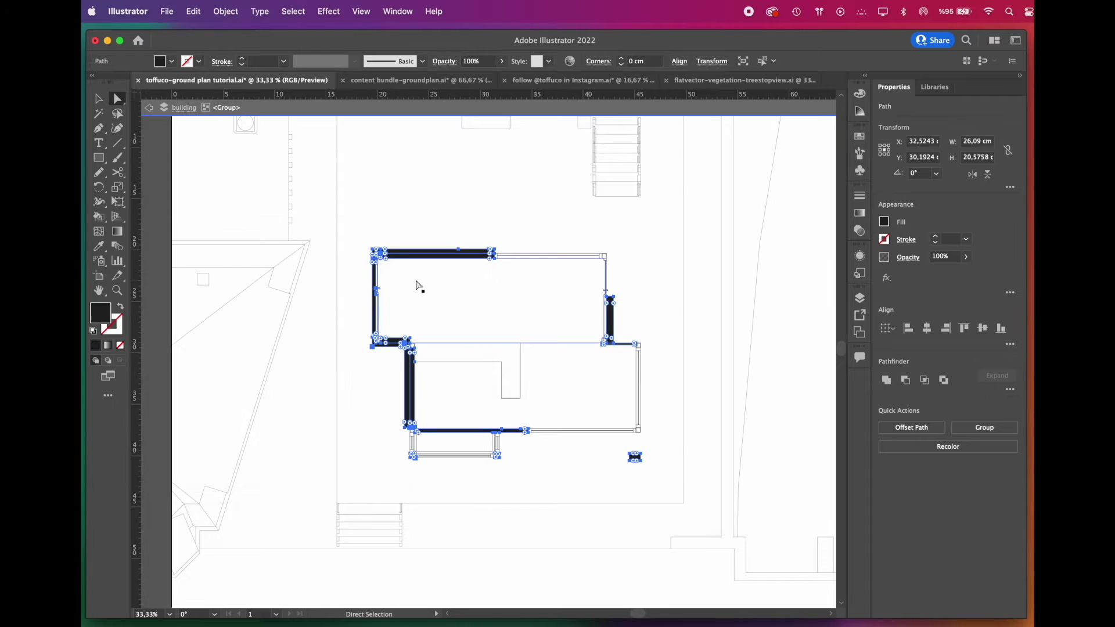
click(425, 229)
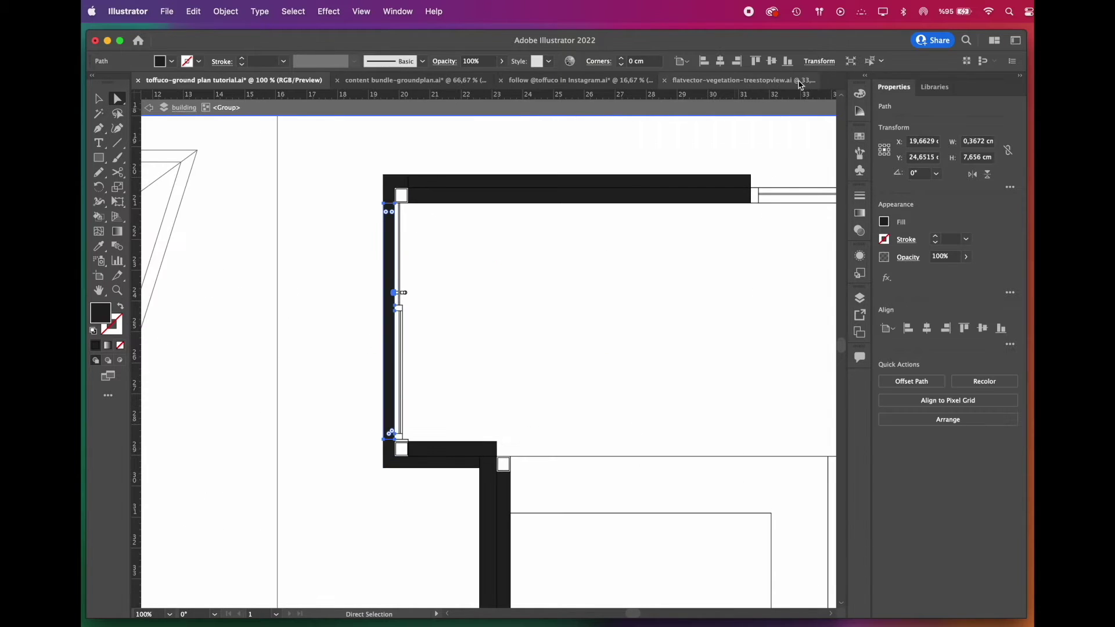
- Draw a horizontal line about 4.63 cm long across the lowest stair tread and dash it with 5 pt dashes and 10 pt gaps
key(d)
click(292, 282)
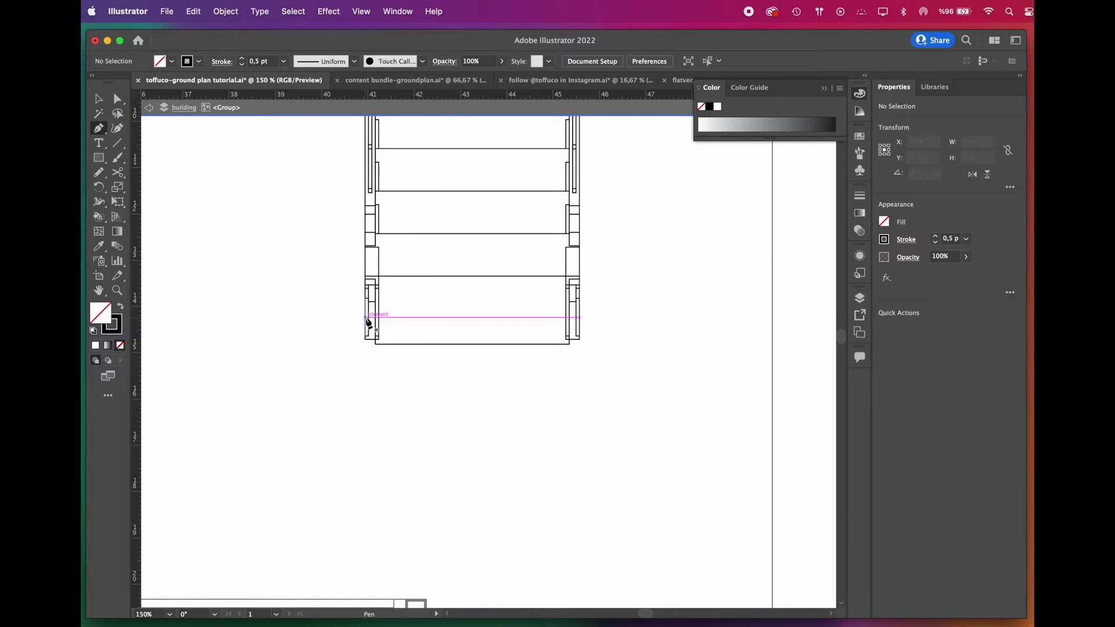
click(366, 317)
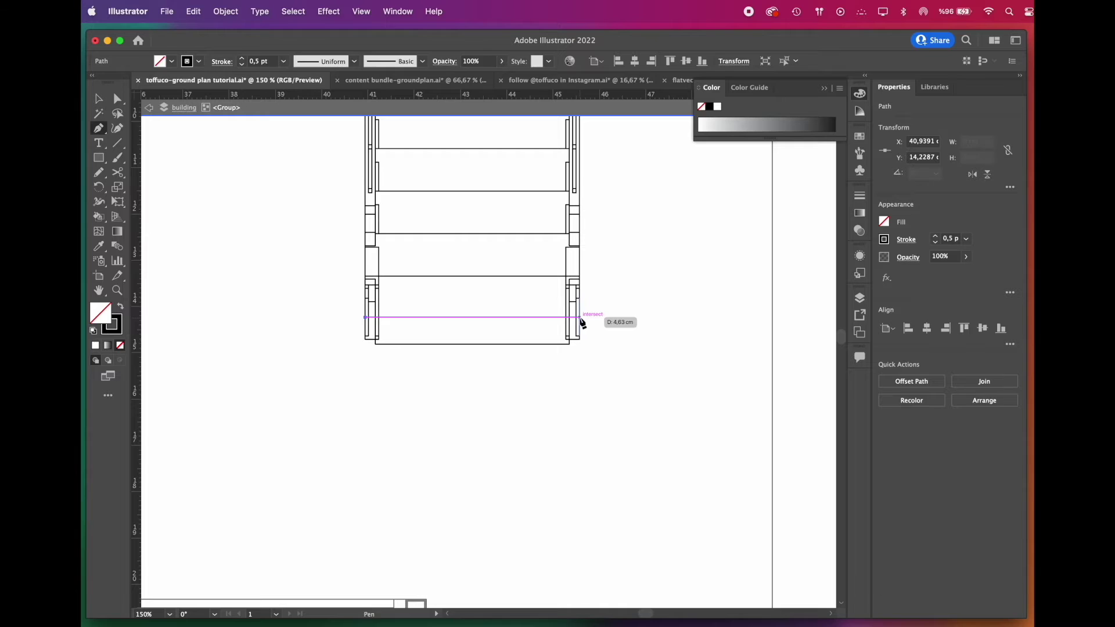
click(579, 318)
key(v)
click(860, 198)
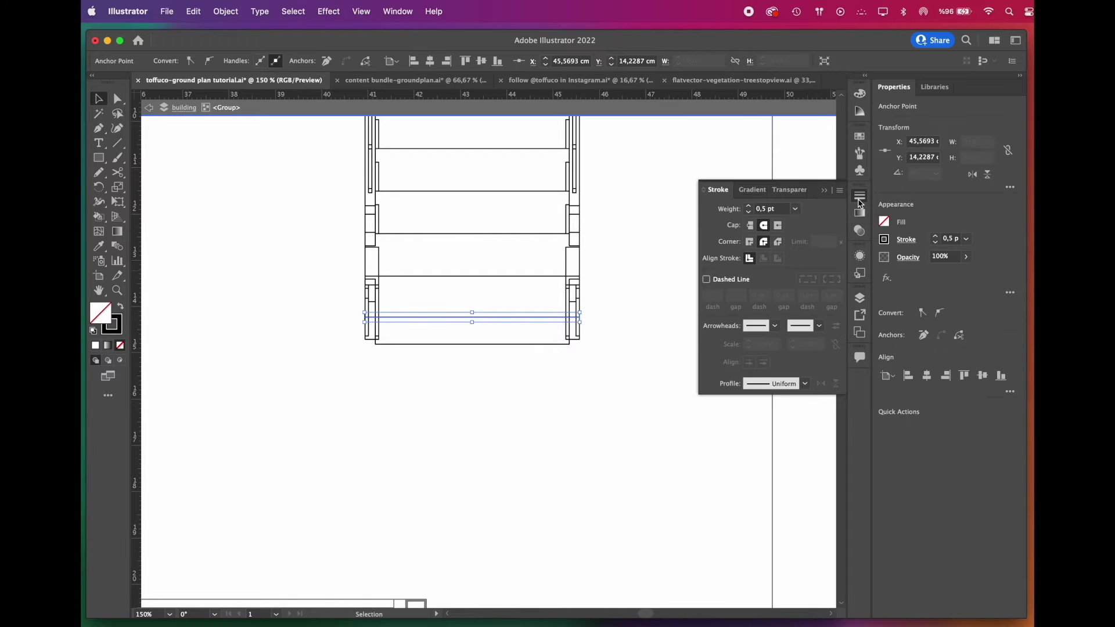
click(719, 283)
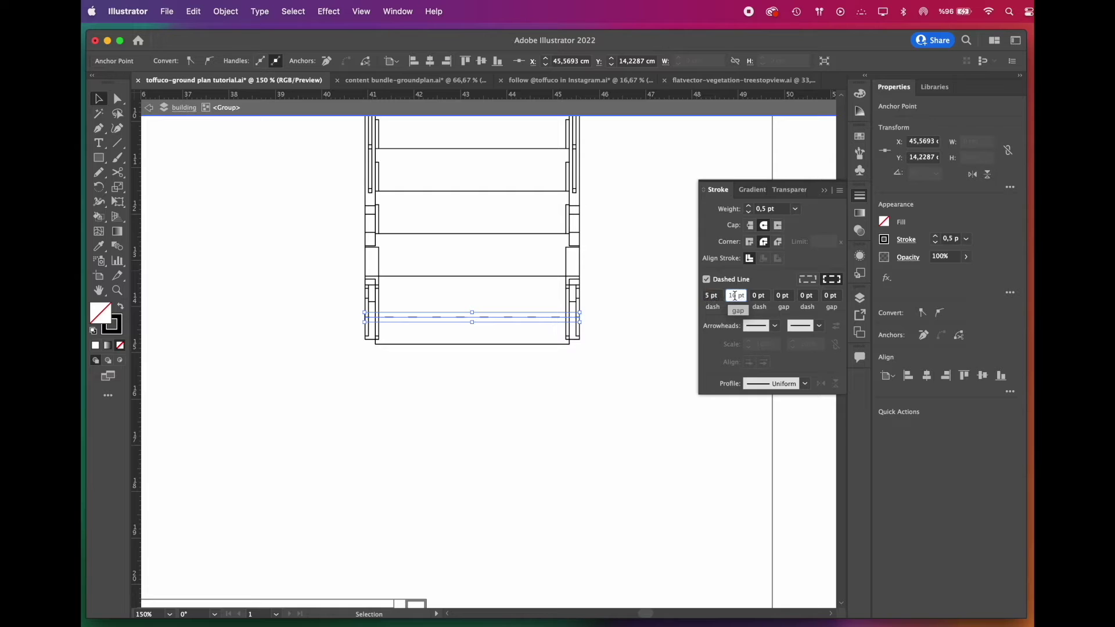
click(827, 191)
- Copy the dashed line about 1 cm below itself and repeat the duplication down to the building's upper wall
drag(503, 319, 505, 368)
key(super+minus)
key(super+minus)
key(super+minus)
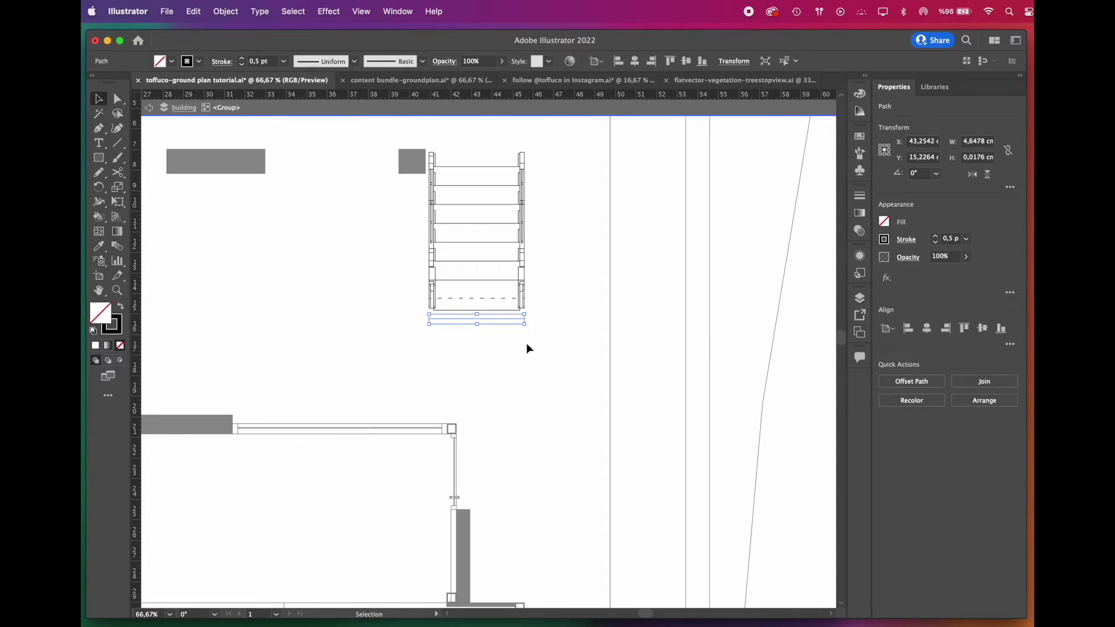
key(super+d)
key(super+d)
key(super+d)
key(super+d)
key(super+plus)
key(super+plus)
key(super+shift+a)
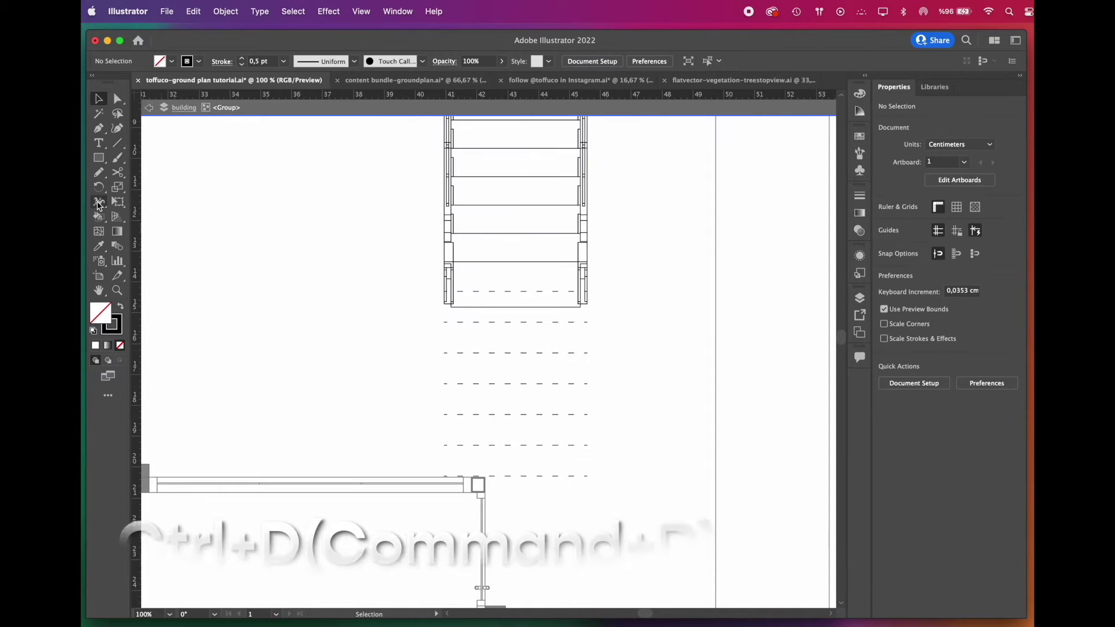
- Draw vertical dashed lines along both ends of the dashed treads, from the lowest tread to the topmost one
key(p)
click(445, 477)
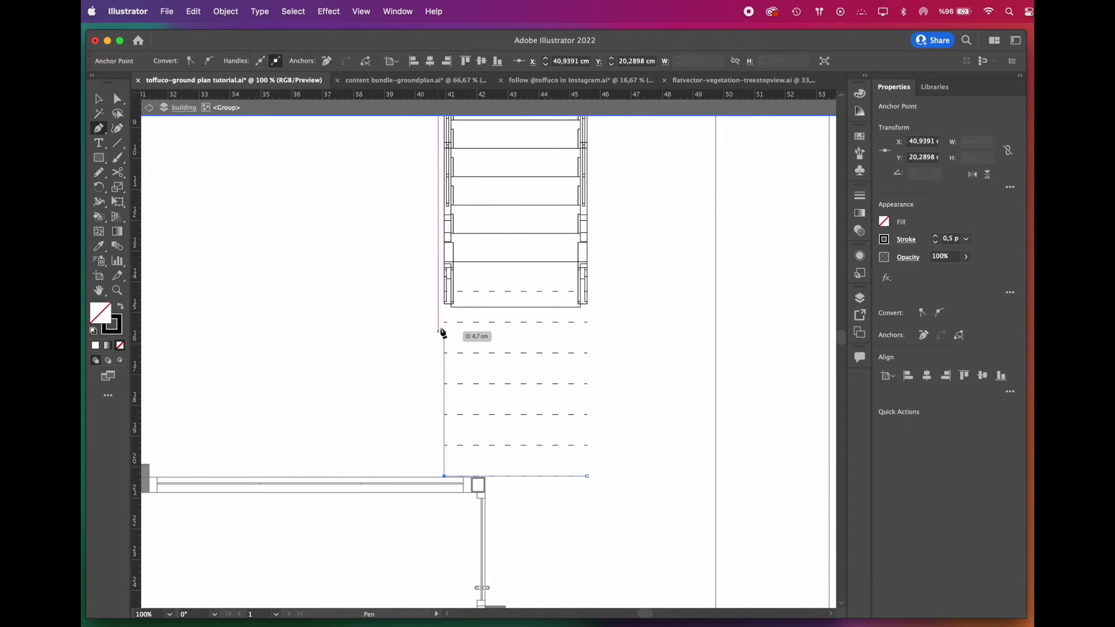
click(445, 292)
click(588, 476)
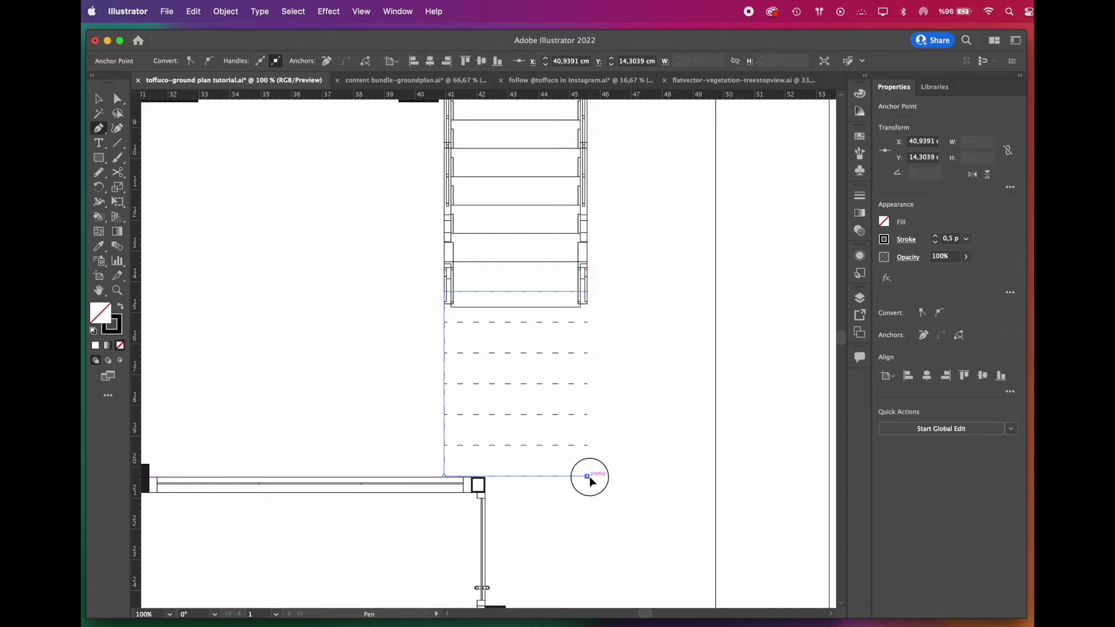
click(587, 291)
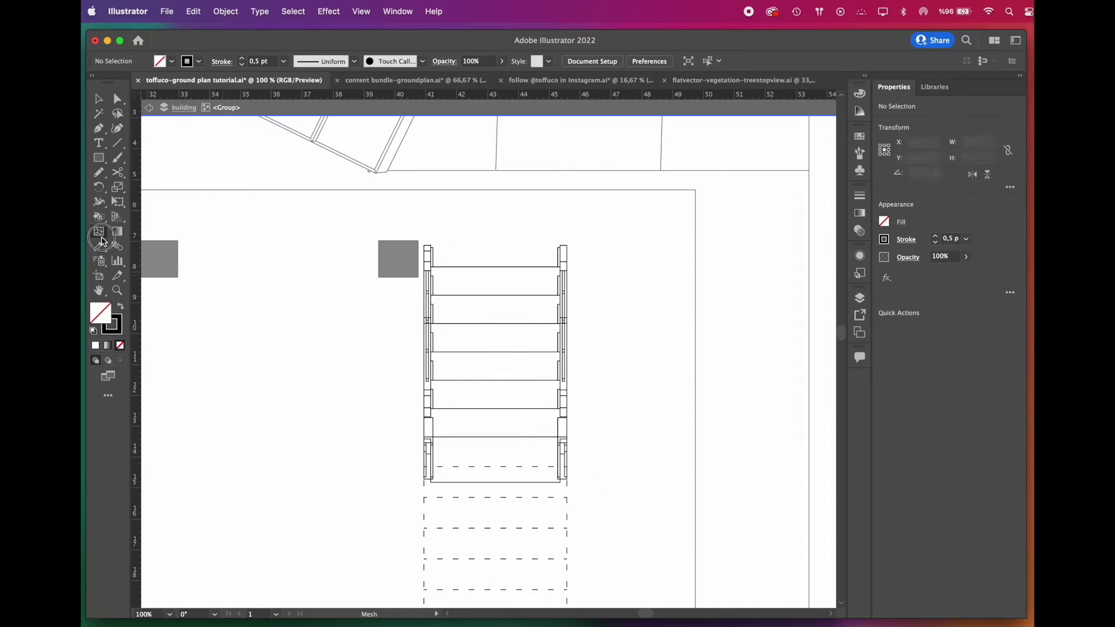
- Draw a vertical direction line down the middle of the upper stairs with a short slanted end, dashed with 2 pt dashes and 5 pt gaps
click(491, 528)
click(102, 129)
click(495, 248)
click(496, 364)
scroll(494, 365, up, 4)
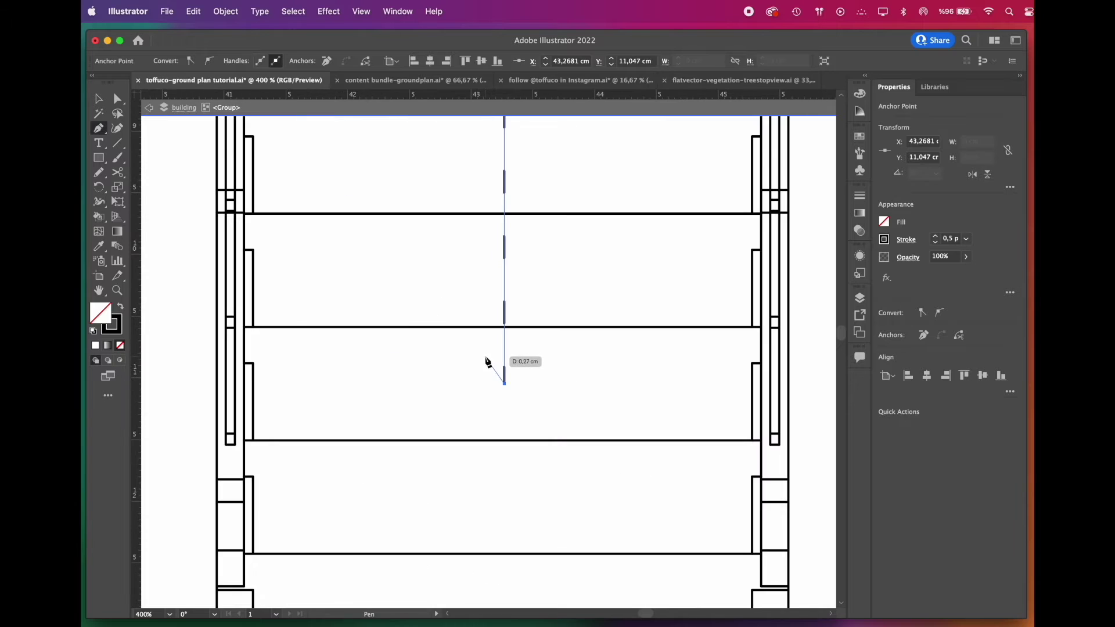
click(858, 196)
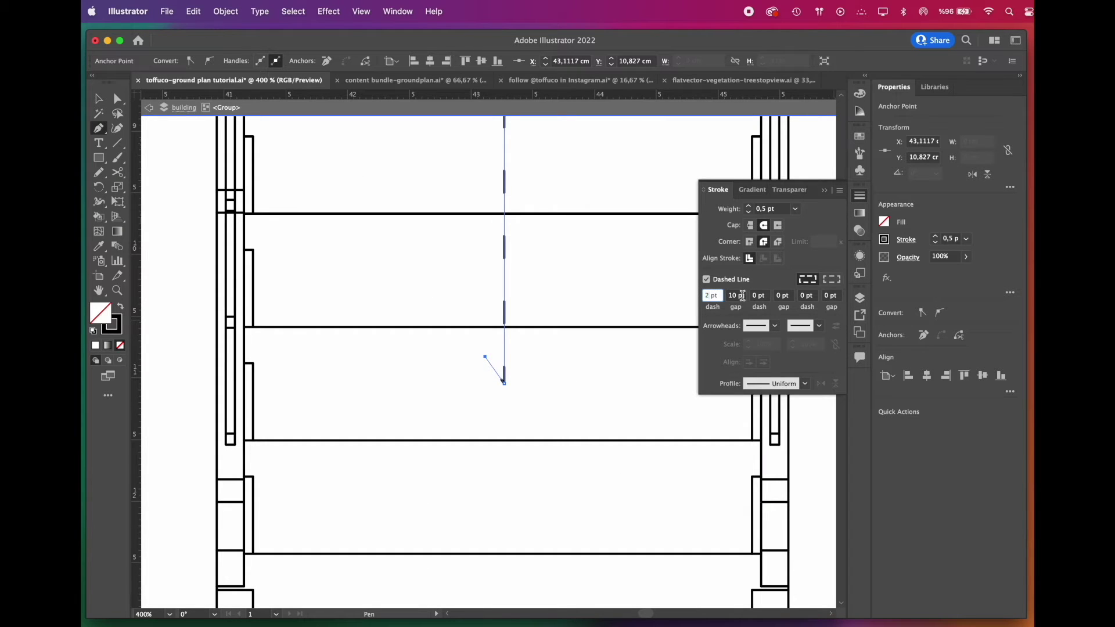
click(736, 295)
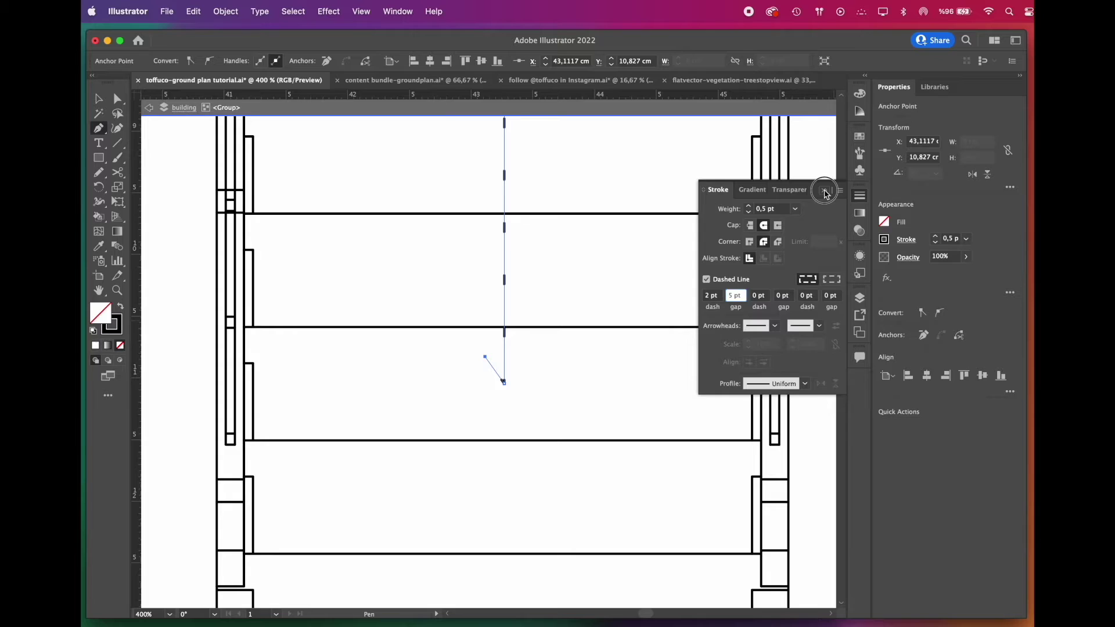
click(827, 195)
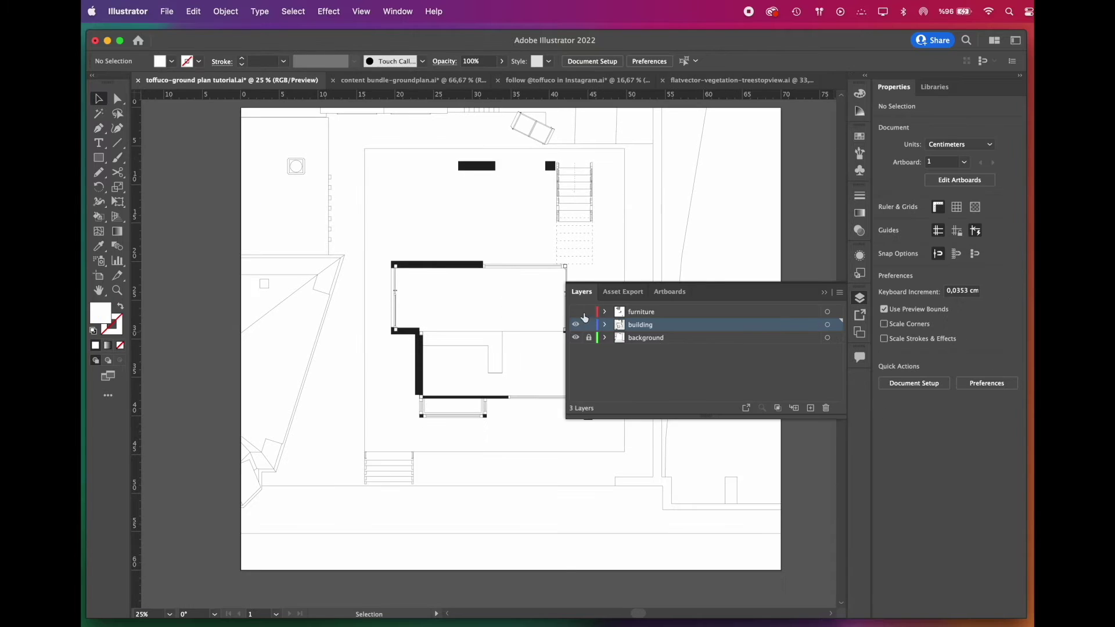
- Show the furniture layer and copy the eight texture swatches from the content bundle document to the empty area beside the plan's artboard
click(577, 312)
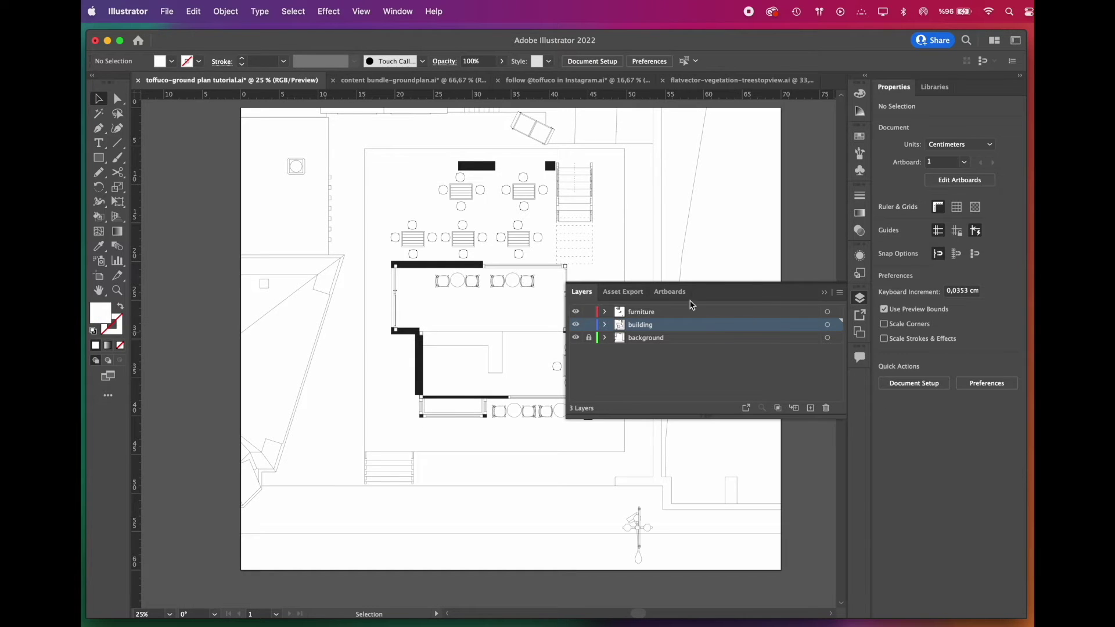
click(824, 292)
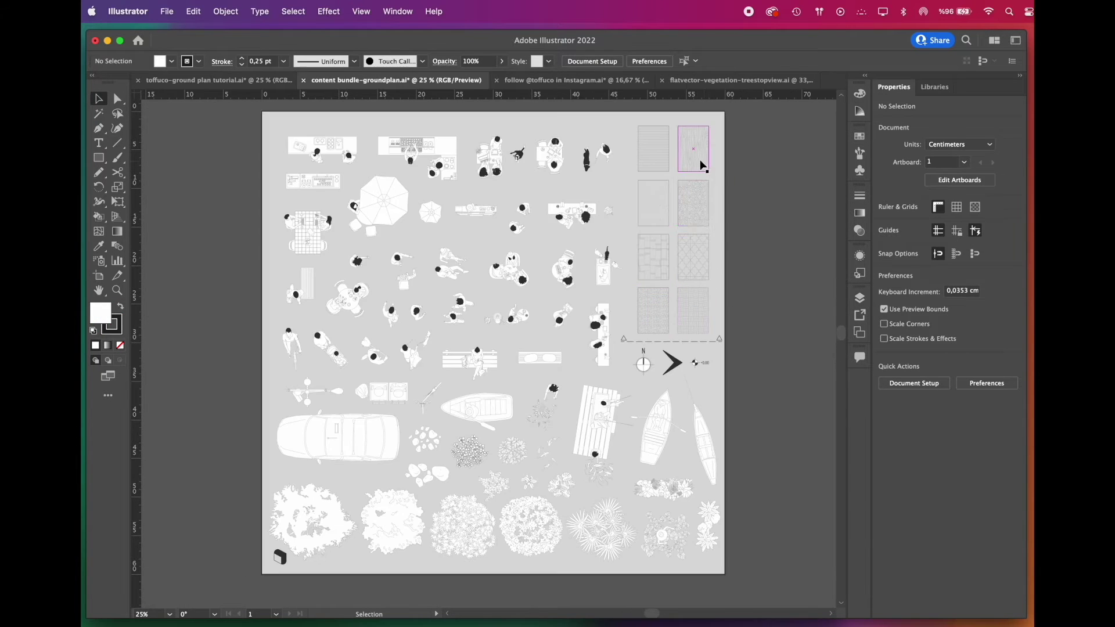
scroll(723, 165, up, 1)
scroll(737, 174, up, 1)
drag(733, 153, 621, 374)
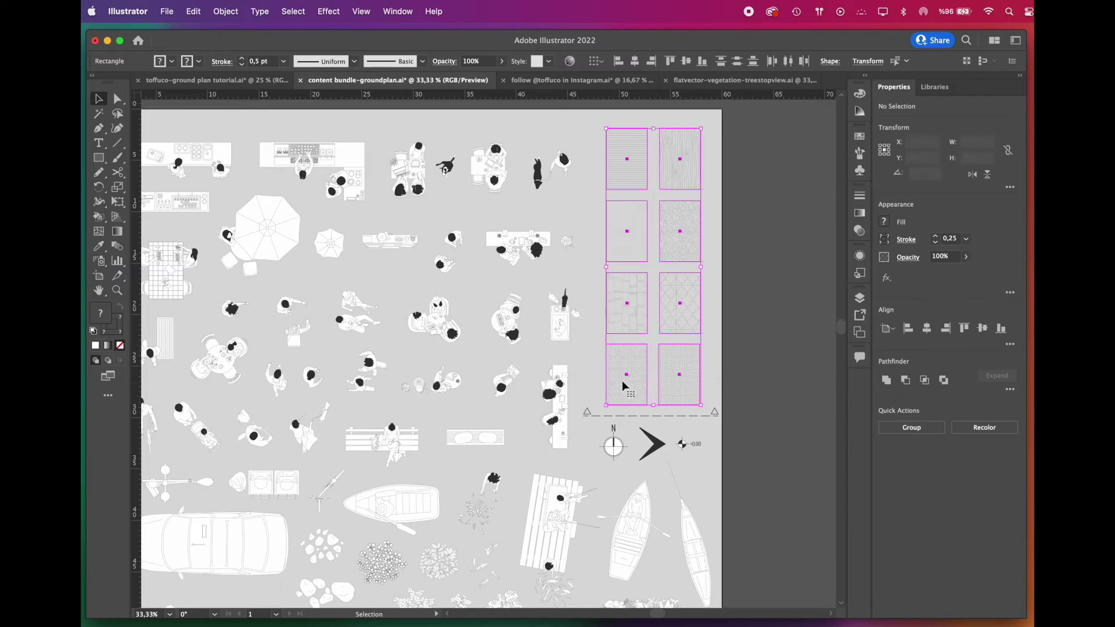
scroll(715, 225, down, 1)
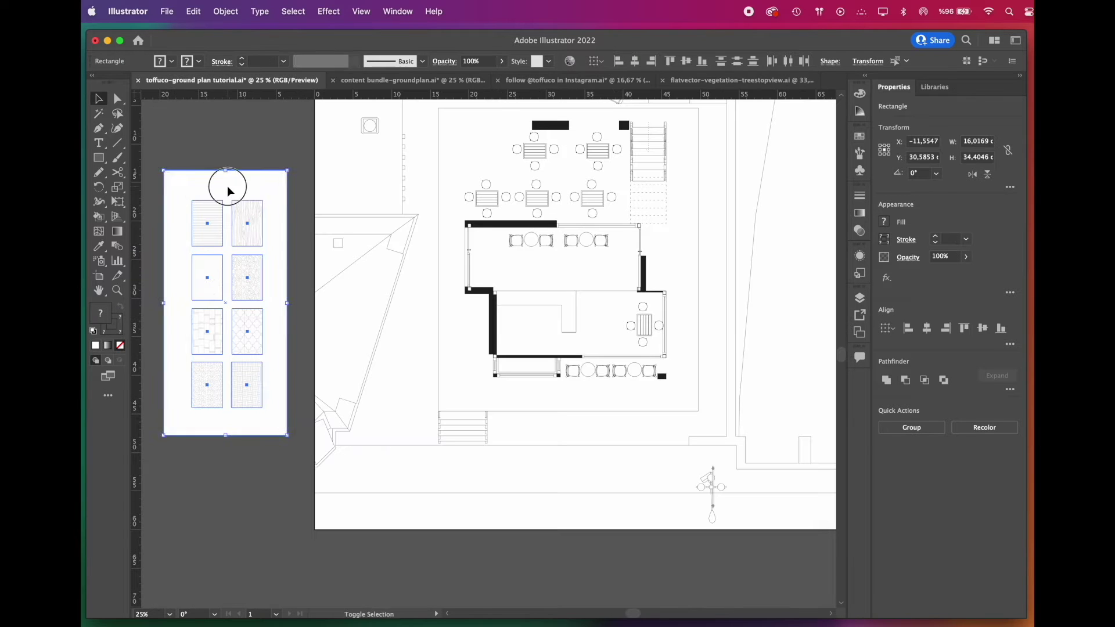
- Remove the outlines of the eight texture swatches, keeping their white backing rectangle out of the selection
shift+click(228, 187)
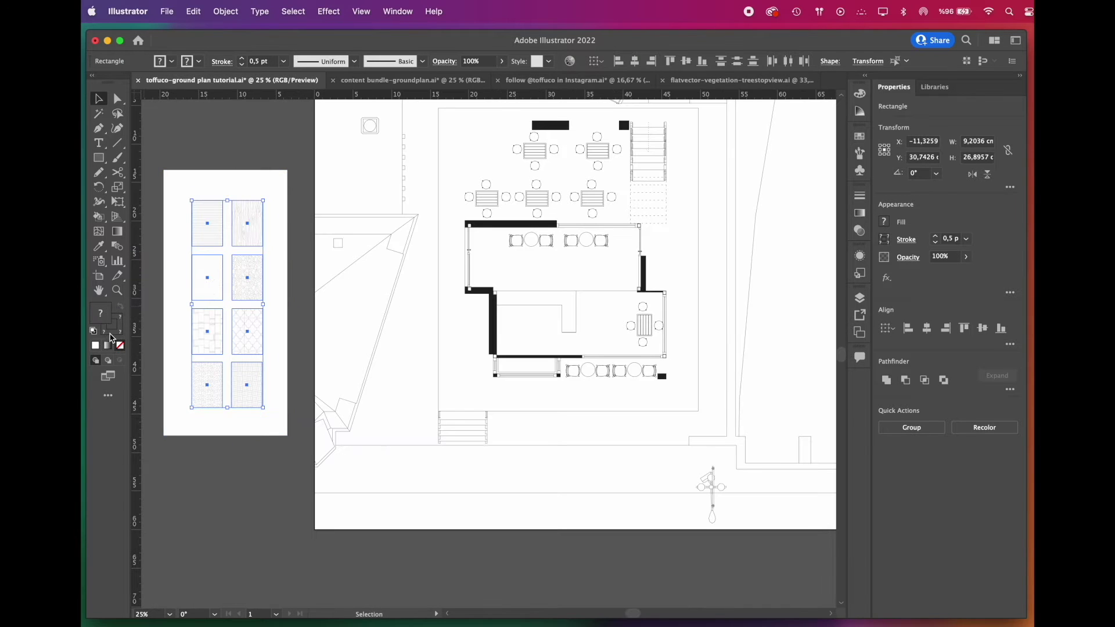
click(111, 335)
click(121, 346)
click(209, 476)
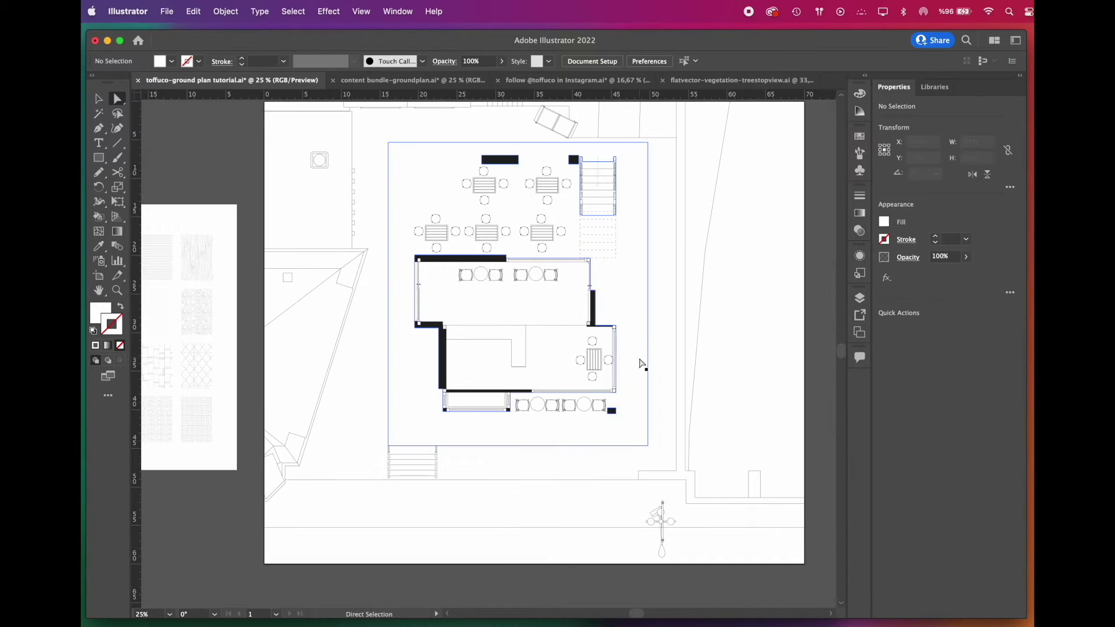
- Fill the terrace surface around the building with the horizontal line pattern sampled from the first texture swatch
click(638, 315)
click(100, 246)
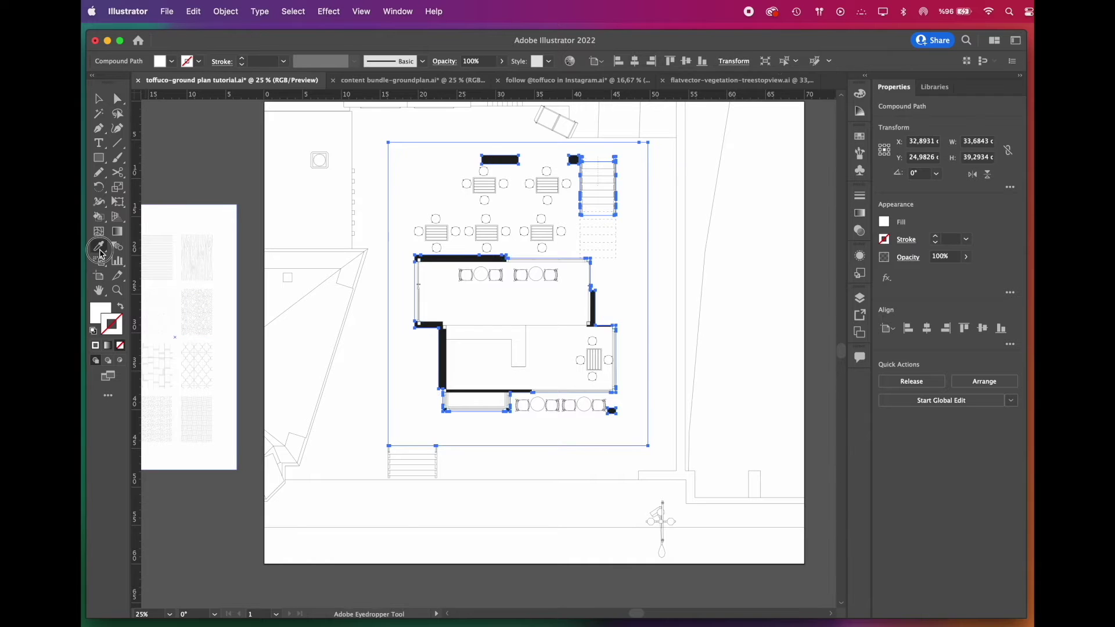
scroll(616, 243, down, 1)
scroll(336, 248, up, 1)
key(super+1)
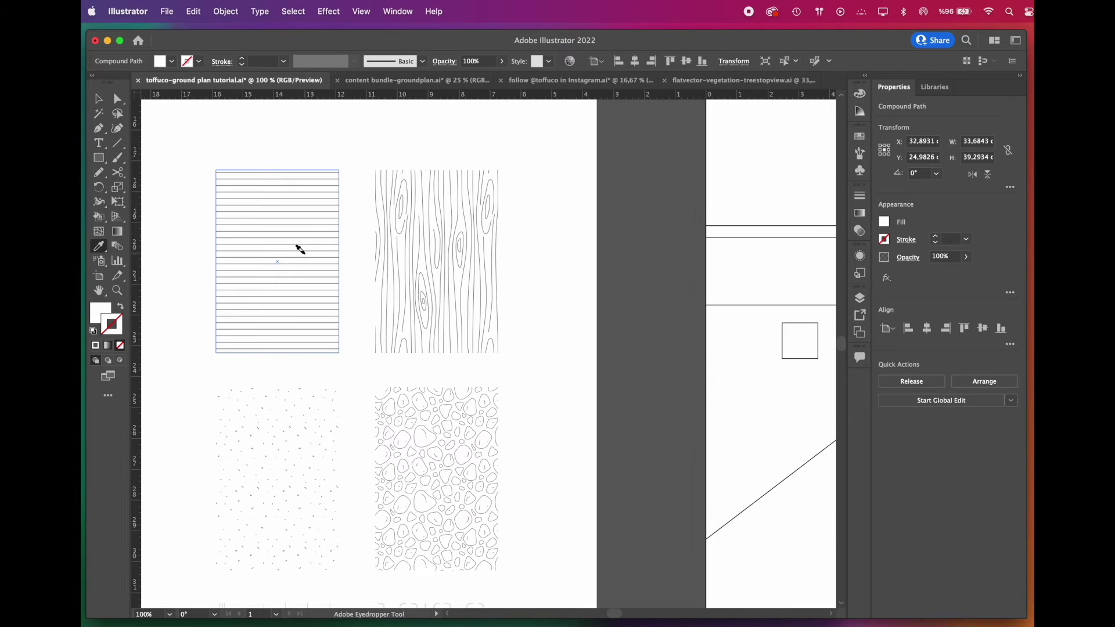
scroll(217, 265, down, 4)
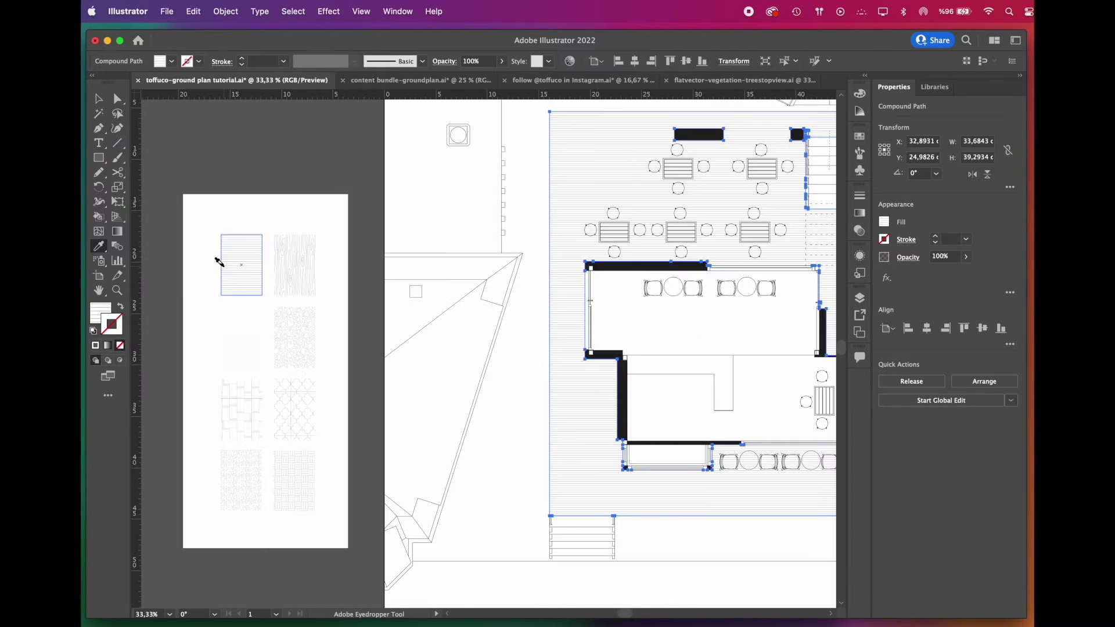
key(v)
key(shift+super+a)
- Hide the furniture layer and fill the building's two interior floor areas with light grey EAEAEA
click(861, 299)
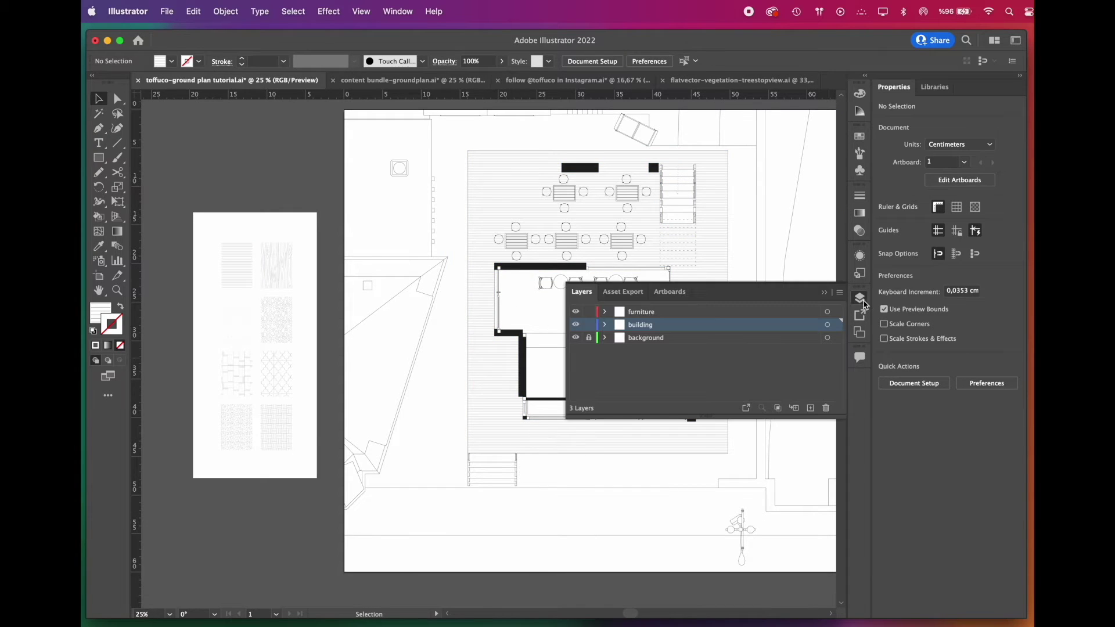
click(576, 313)
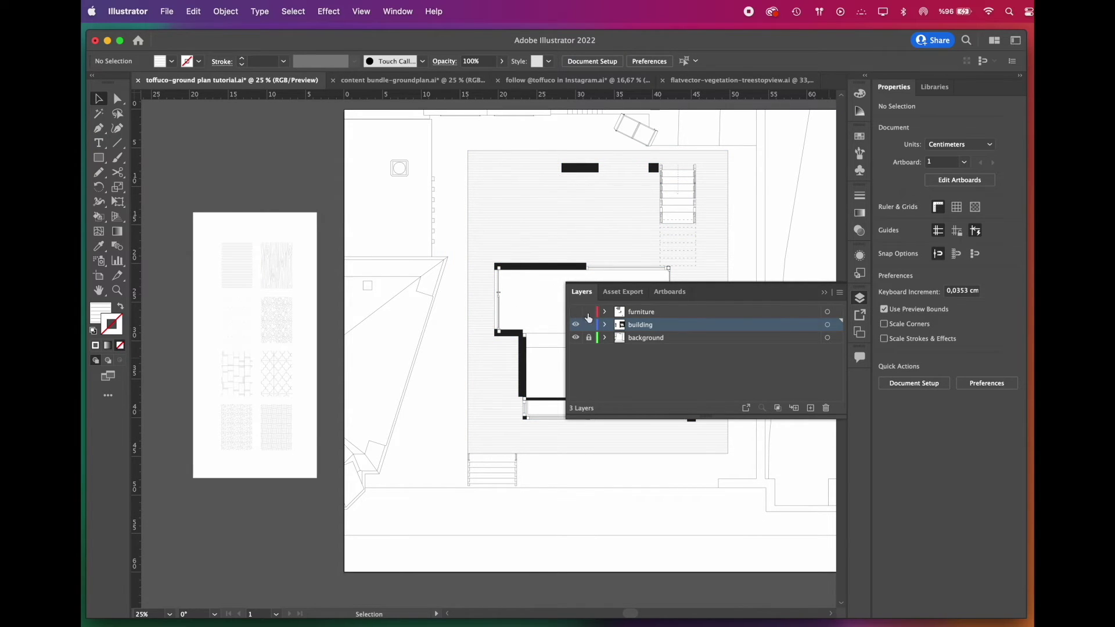
click(823, 293)
click(568, 288)
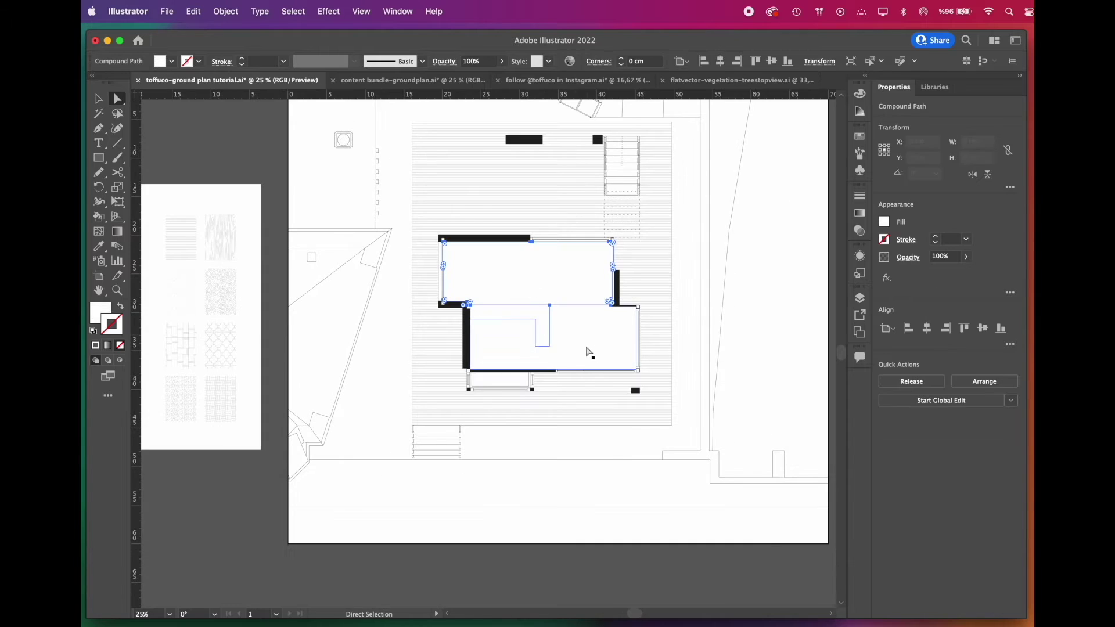
shift+click(588, 349)
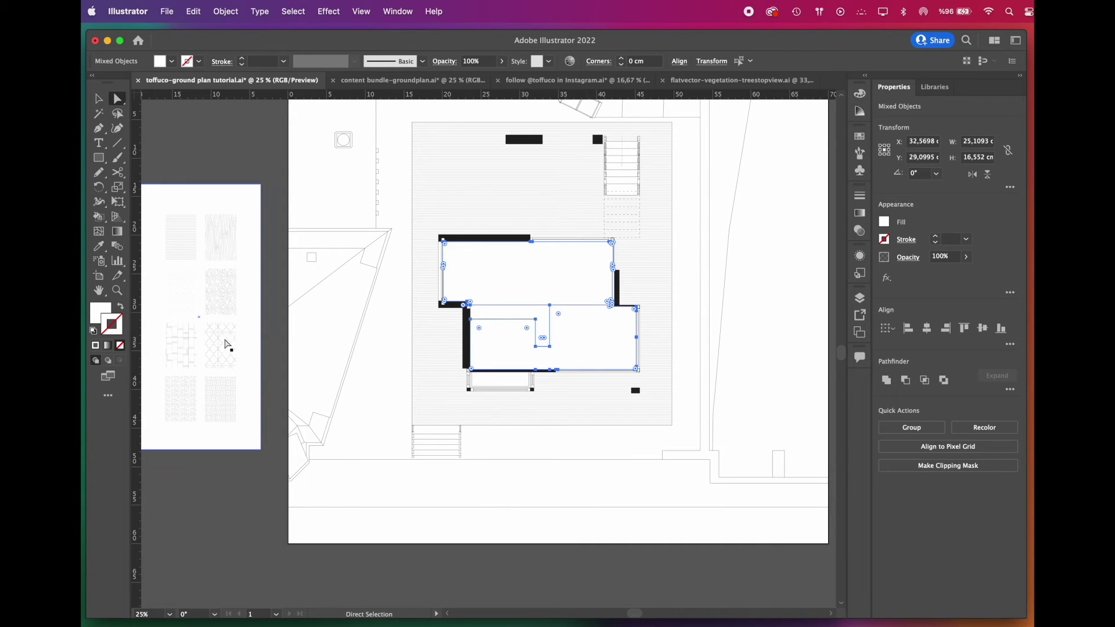
double_click(100, 314)
text(EAEAEA)
click(406, 276)
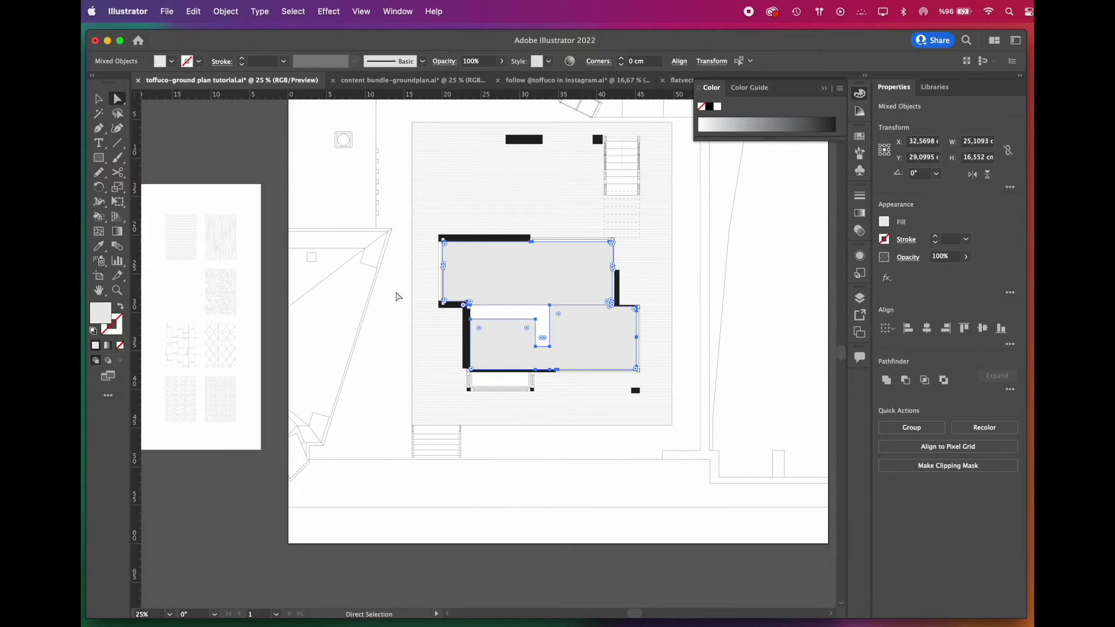
click(256, 169)
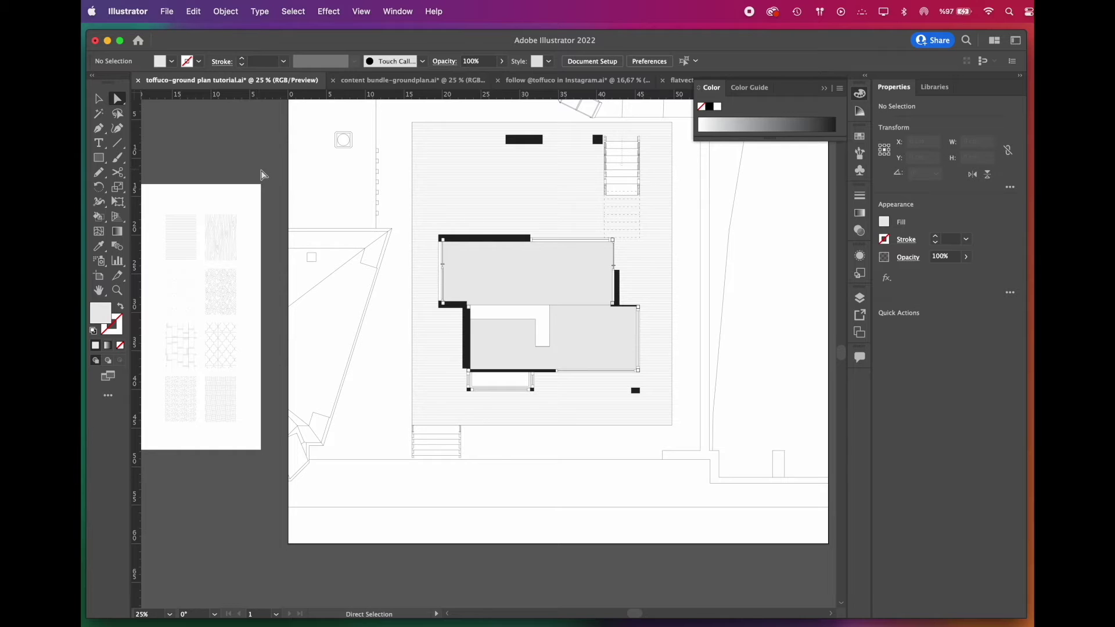
- Fill the treads of both stairs and the small bay below the building with the same light grey, and make the furniture layer visible and active
scroll(436, 444, up, 3)
click(437, 440)
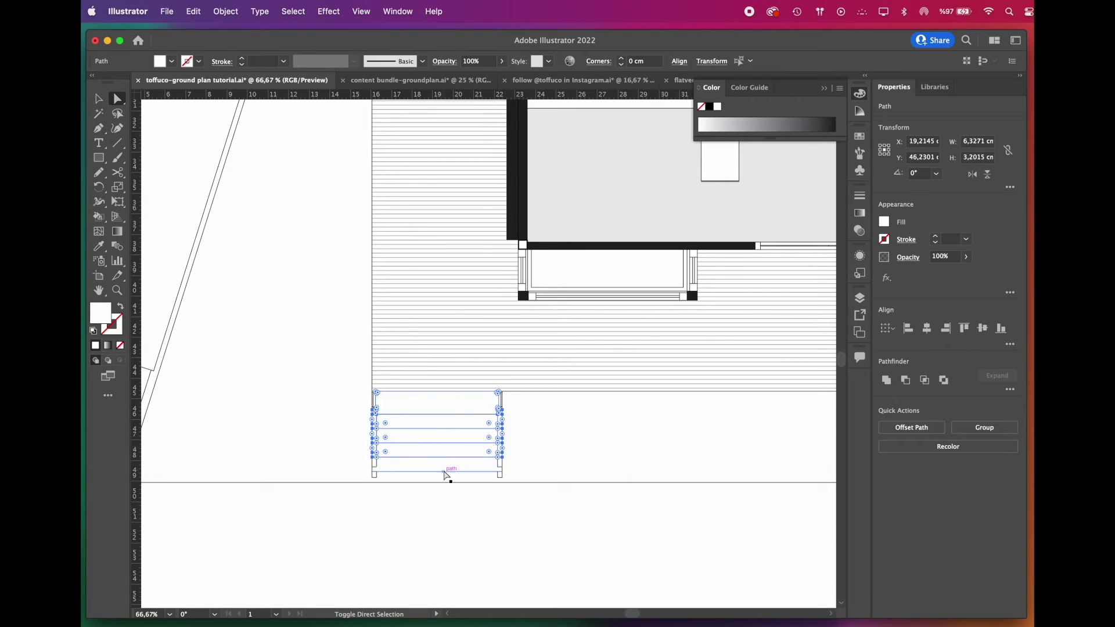
key(super+minus)
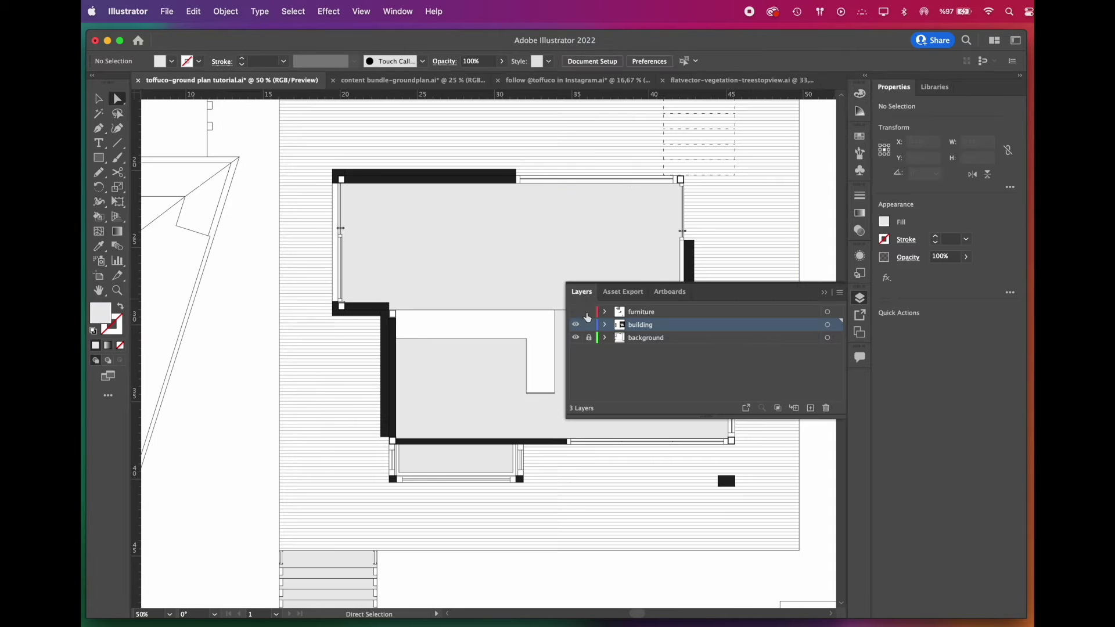
click(576, 312)
click(661, 316)
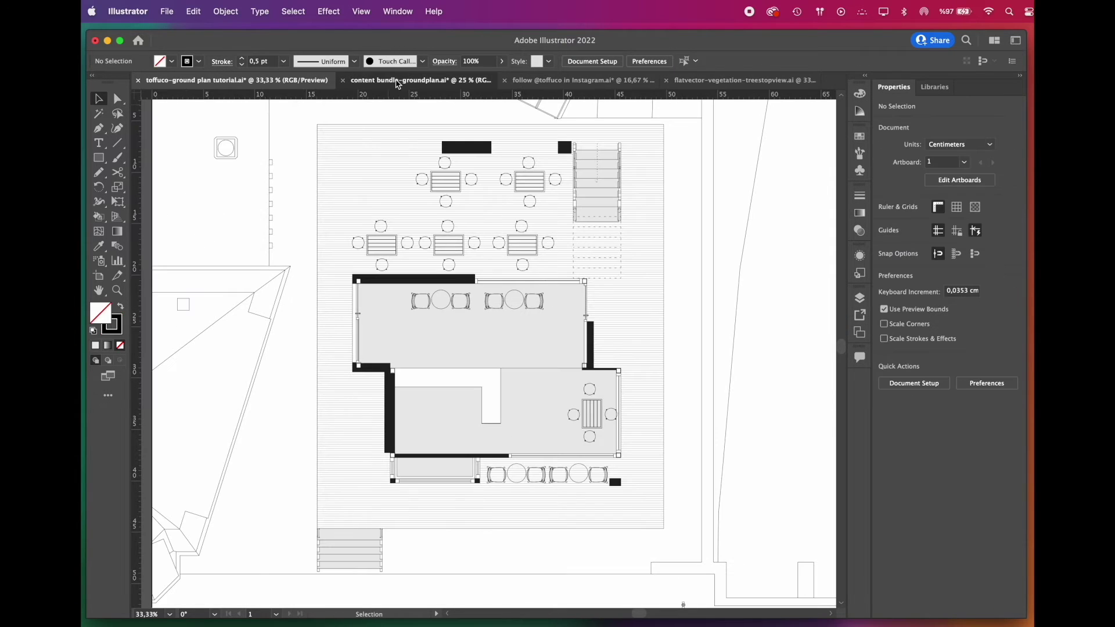
- Copy the L-shaped coffee bar with its staff and the equipment counter from the content bundle document into the plan
click(399, 82)
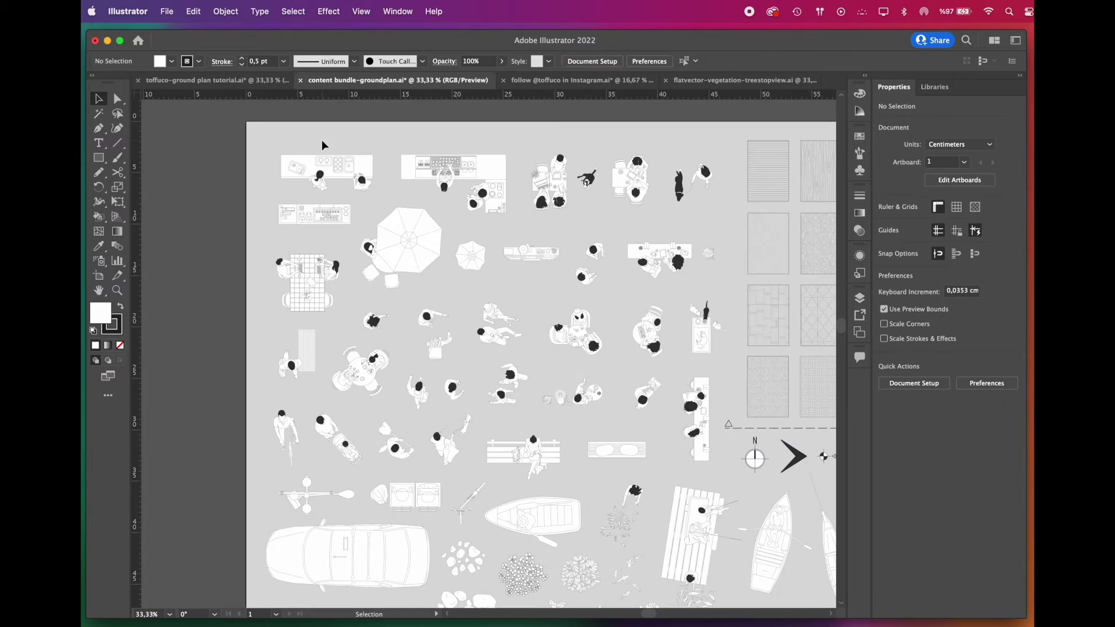
click(452, 169)
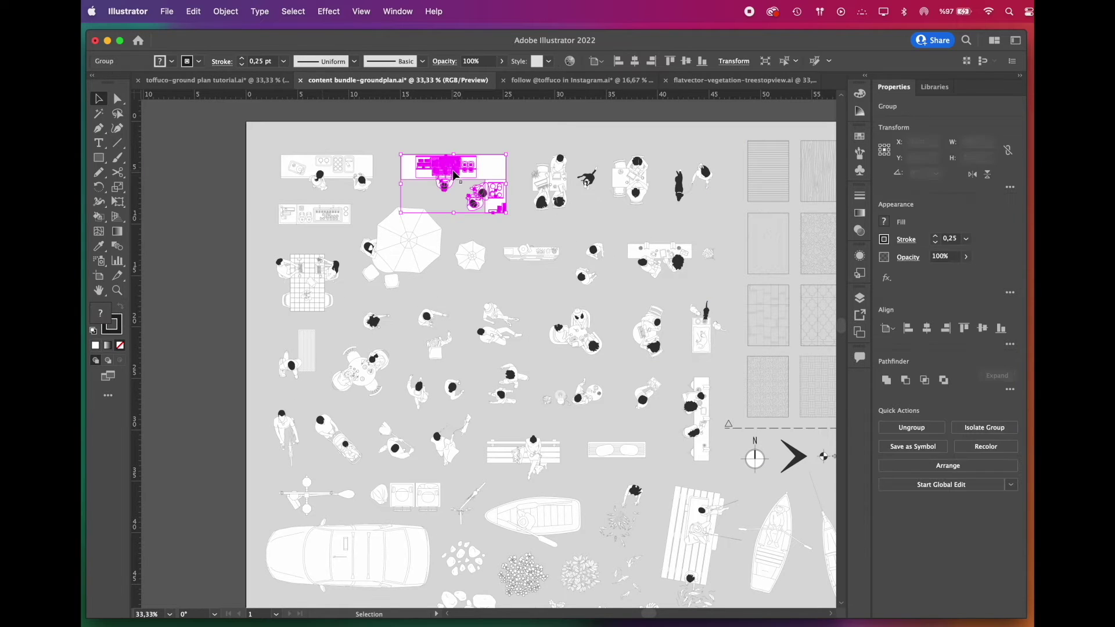
click(451, 143)
scroll(451, 142, up, 3)
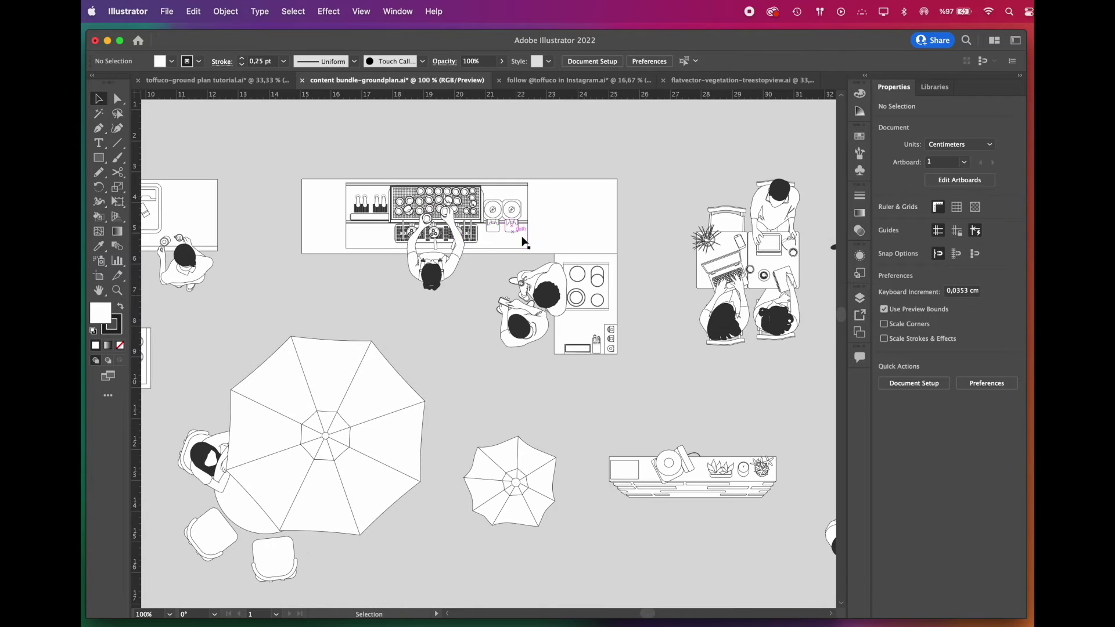
click(535, 202)
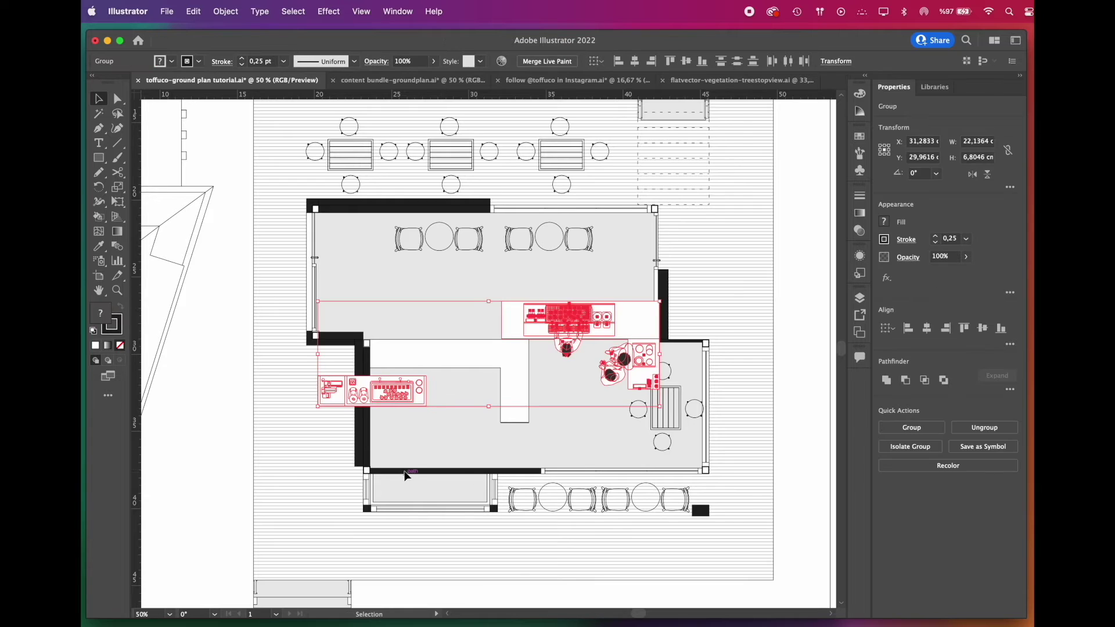
- Place the equipment counter against the lower room's bottom wall and the L-shaped coffee bar over the white counter outline
scroll(409, 472, up, 2)
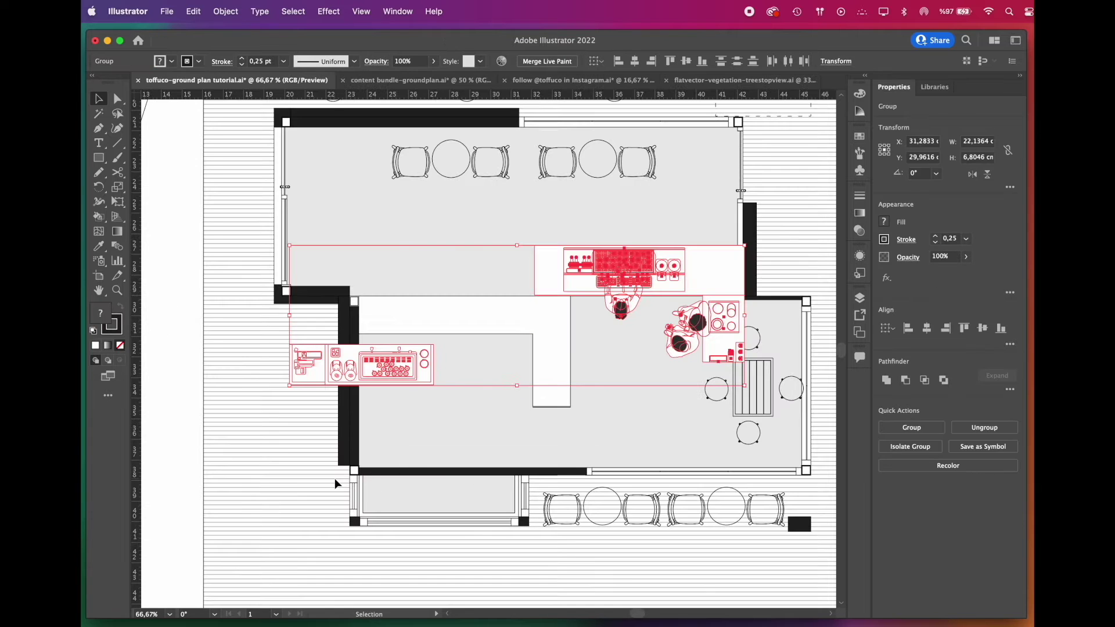
click(409, 459)
drag(400, 349, 471, 431)
scroll(581, 348, right, 1)
drag(693, 269, 523, 323)
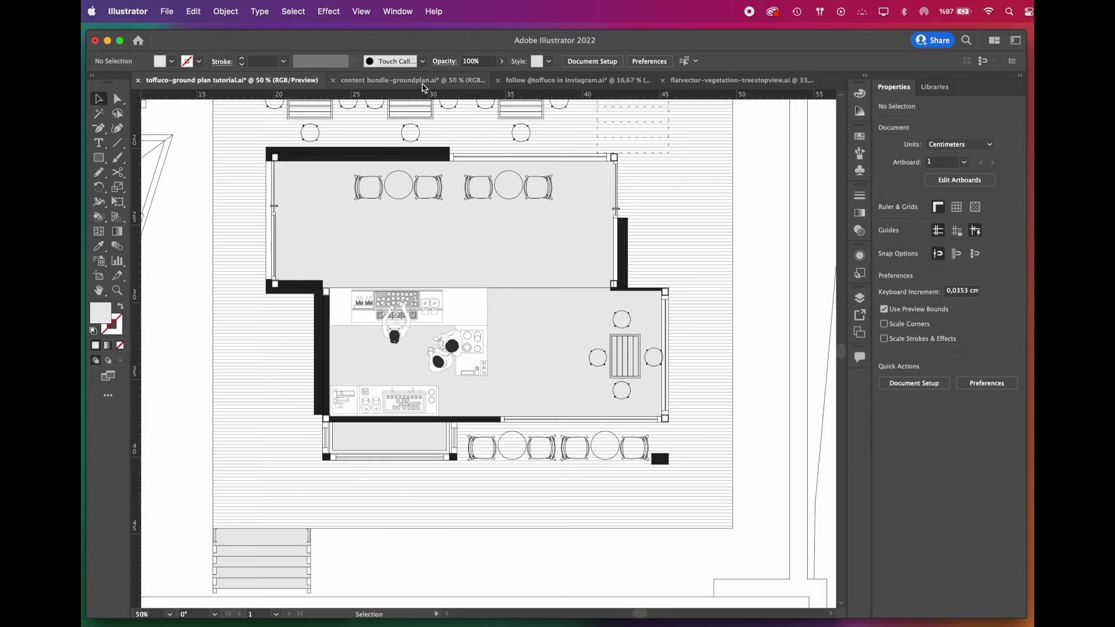
- Copy a sideboard, occupied tables, people and plants from the content bundle document into the building, replacing its plain tables and chairs
key(ctrl+Tab)
click(414, 259)
scroll(300, 220, down, 1)
scroll(300, 221, down, 1)
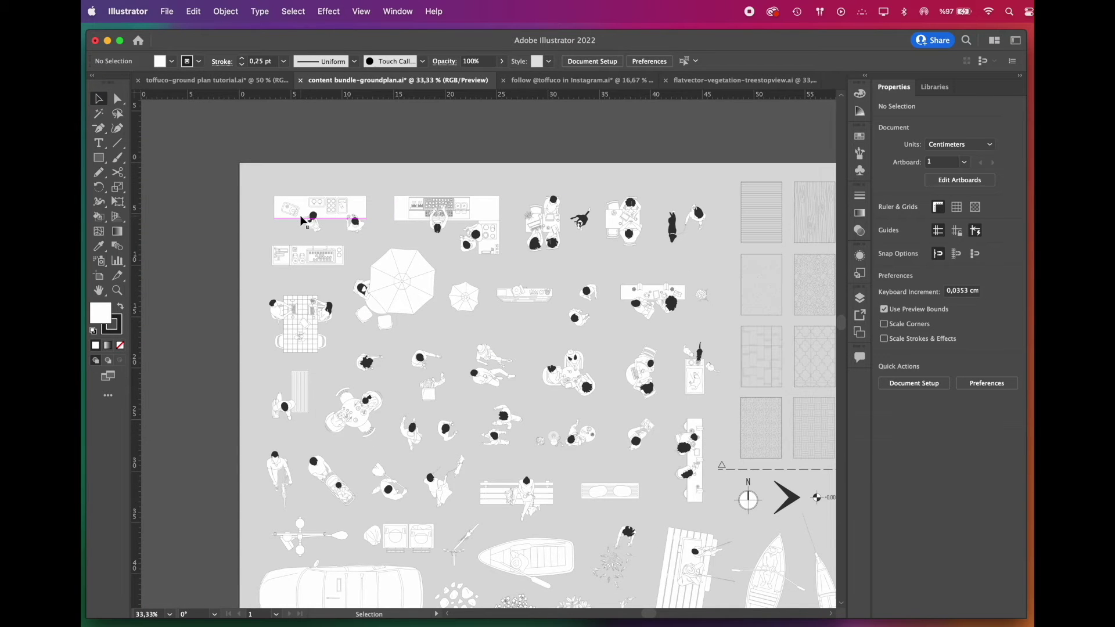
scroll(751, 498, up, 2)
scroll(679, 484, up, 2)
click(613, 450)
key(v)
drag(287, 106, 639, 372)
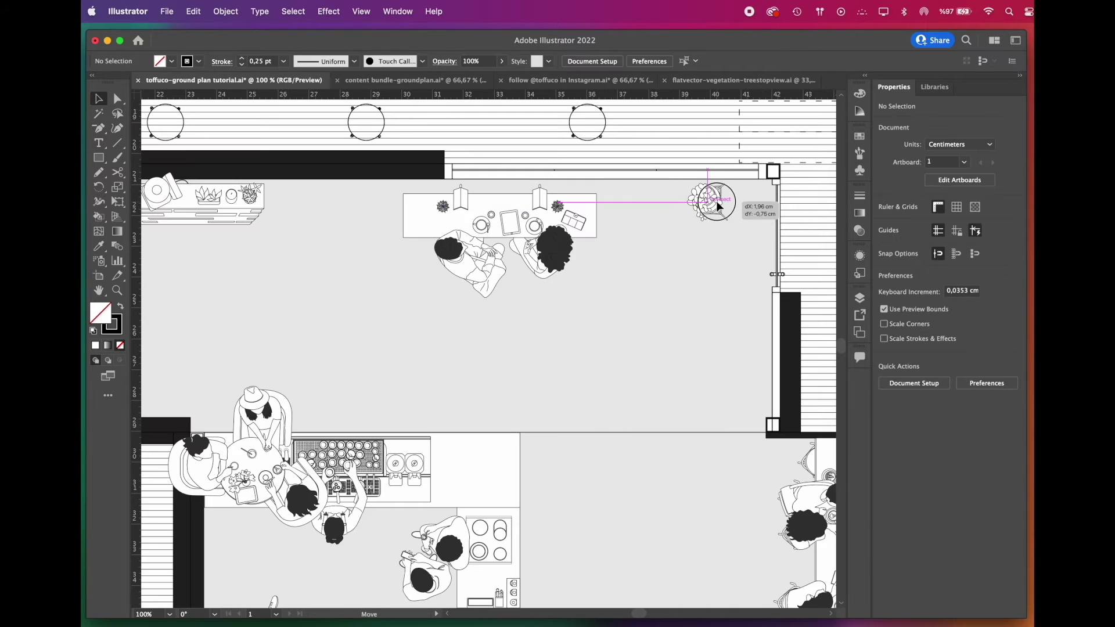
- Arrange the seated groups and plants inside the two rooms, and place the cat table and further people on the terrace
drag(716, 201, 348, 249)
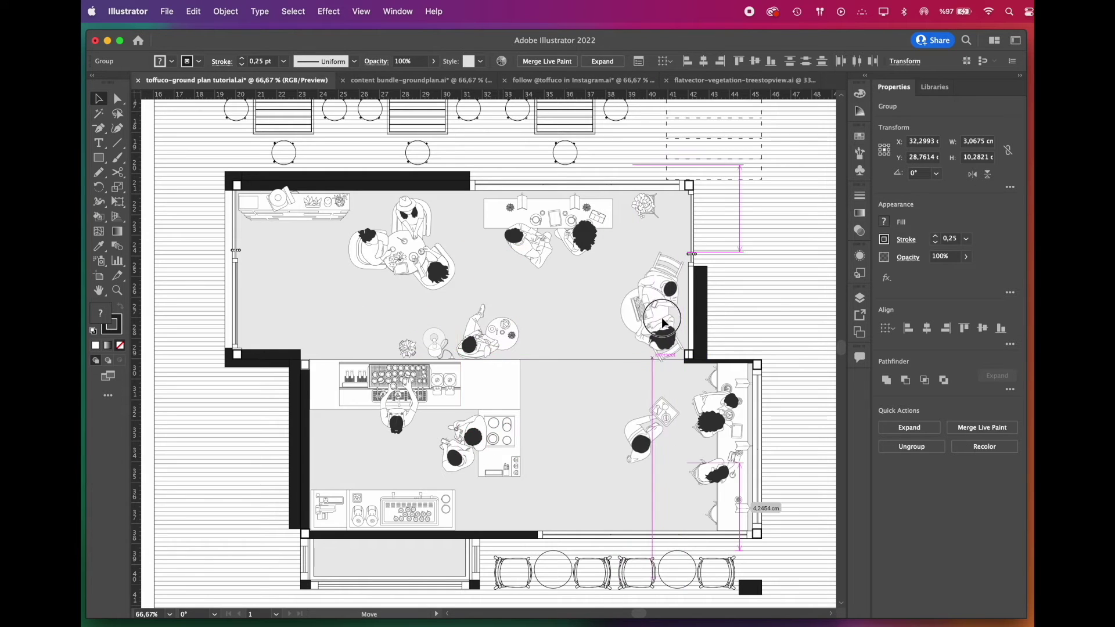
drag(678, 361, 581, 423)
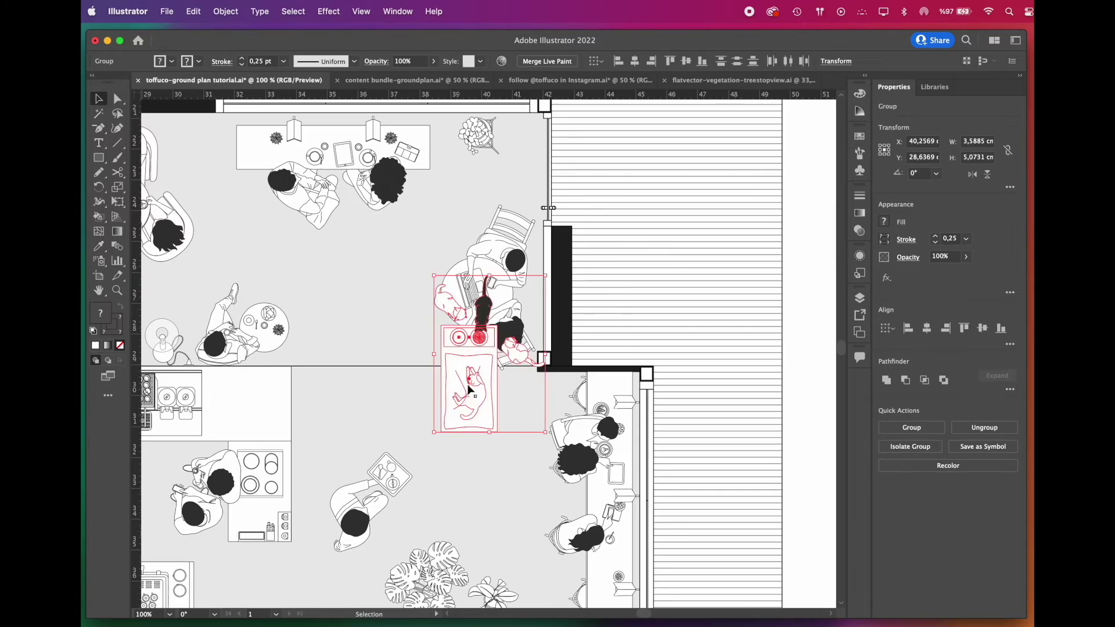
drag(459, 331, 551, 274)
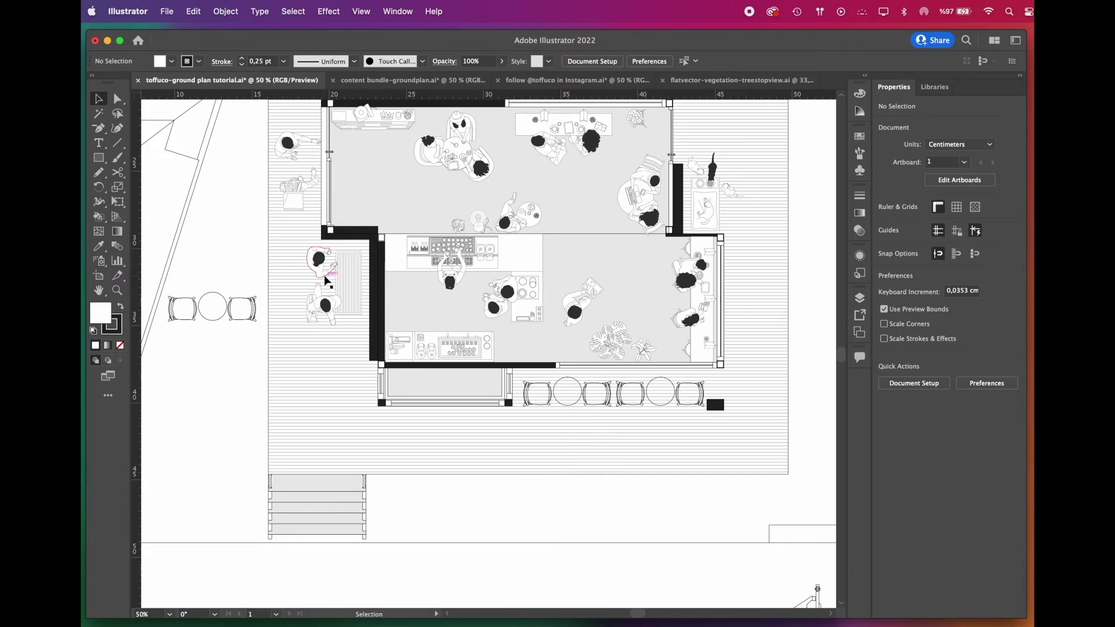
drag(713, 385, 563, 443)
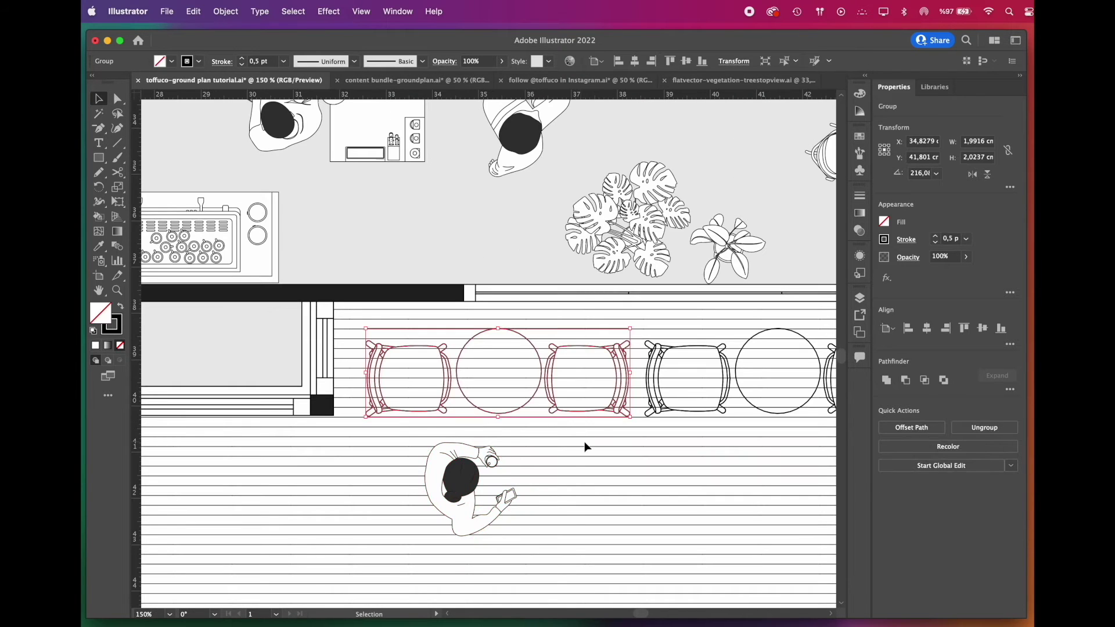
- Isolate the lower terrace seating set nearest the porch, convert its two chairs and table to Live Paint, and activate the Live Paint Bucket
double_click(584, 417)
click(343, 302)
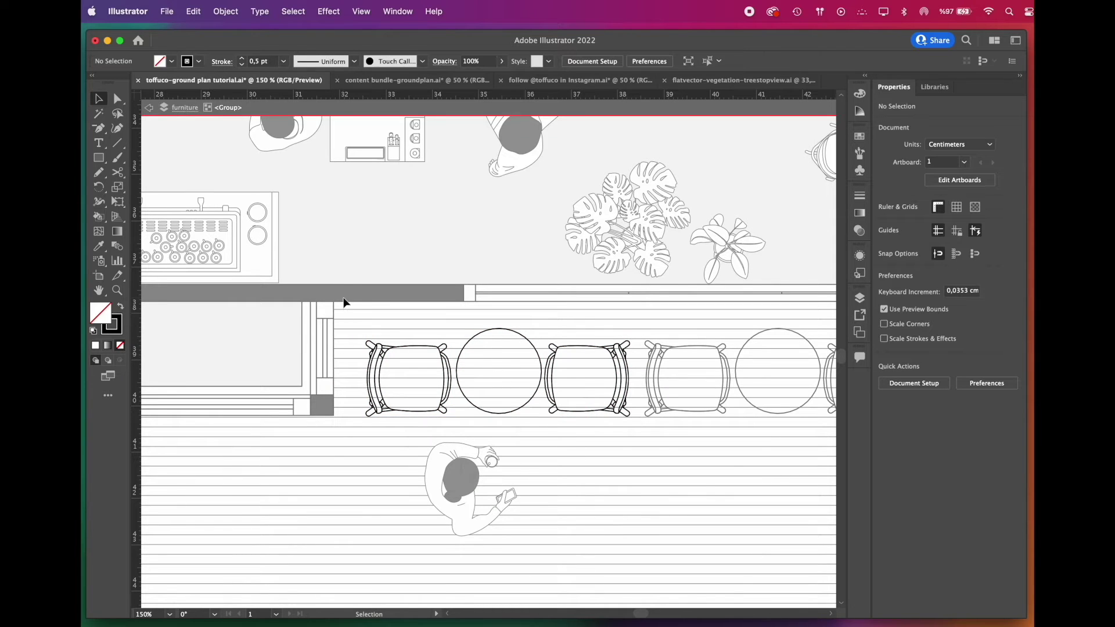
drag(480, 444, 657, 438)
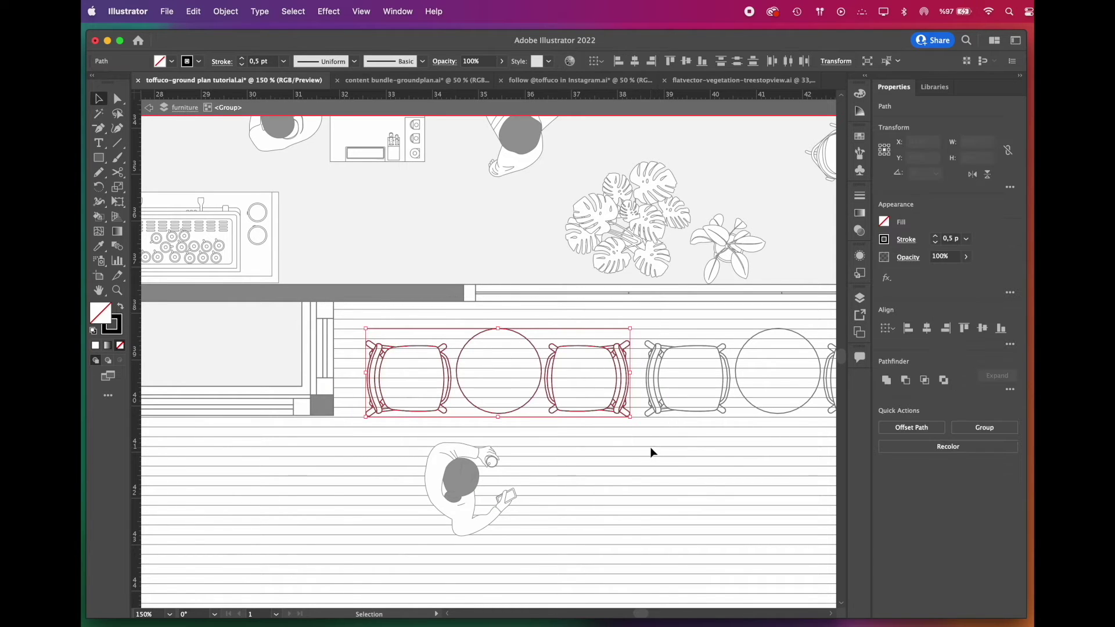
click(226, 11)
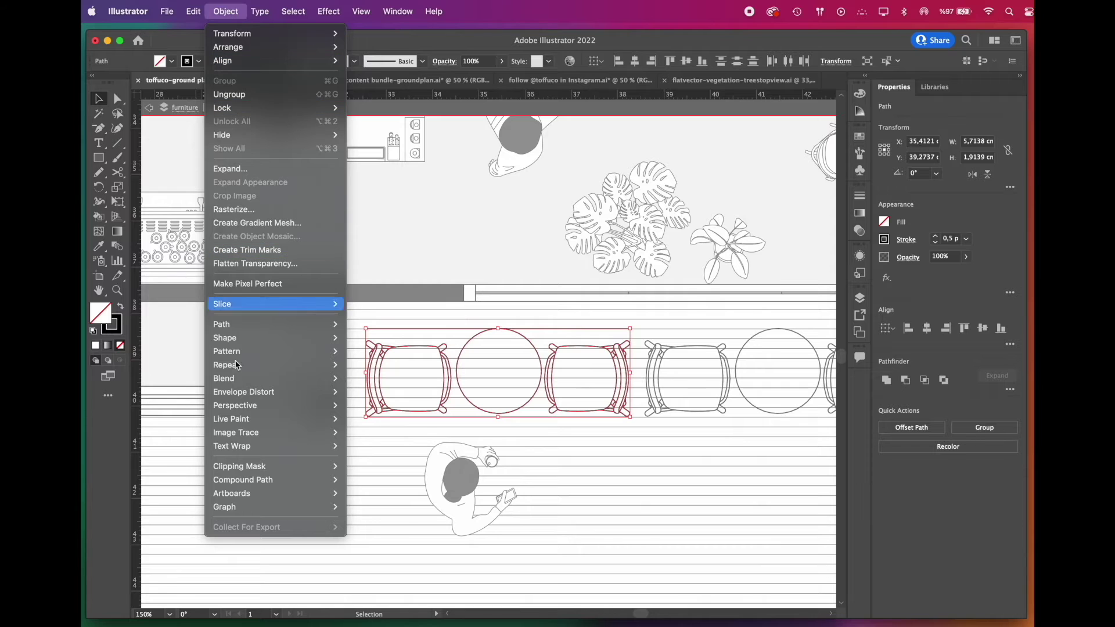
mouse_move(263, 423)
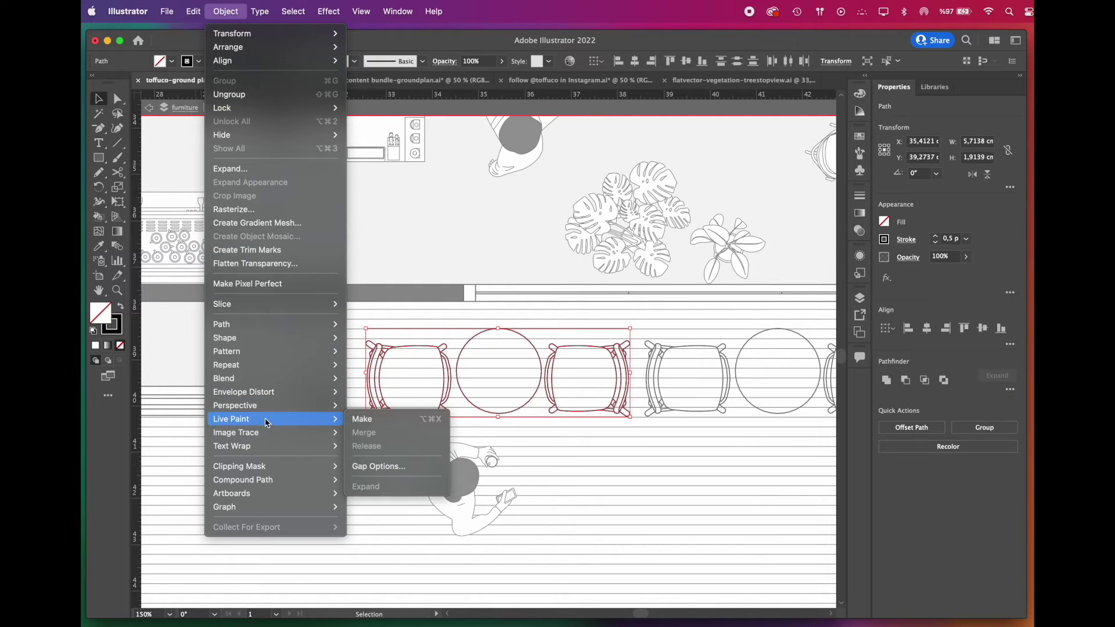
click(388, 426)
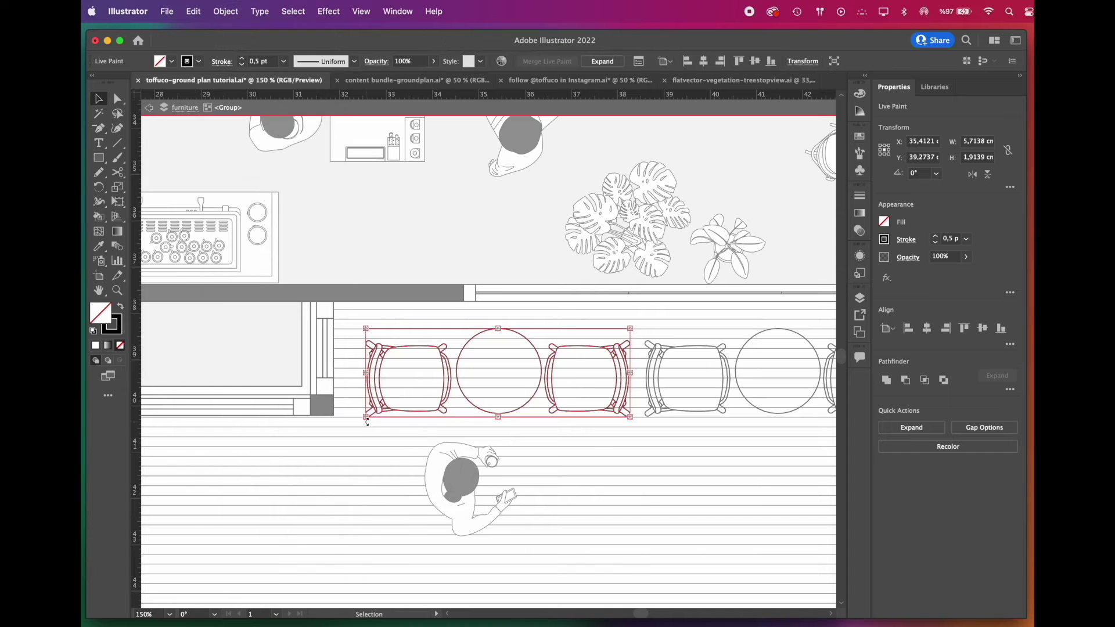
click(337, 455)
key(k)
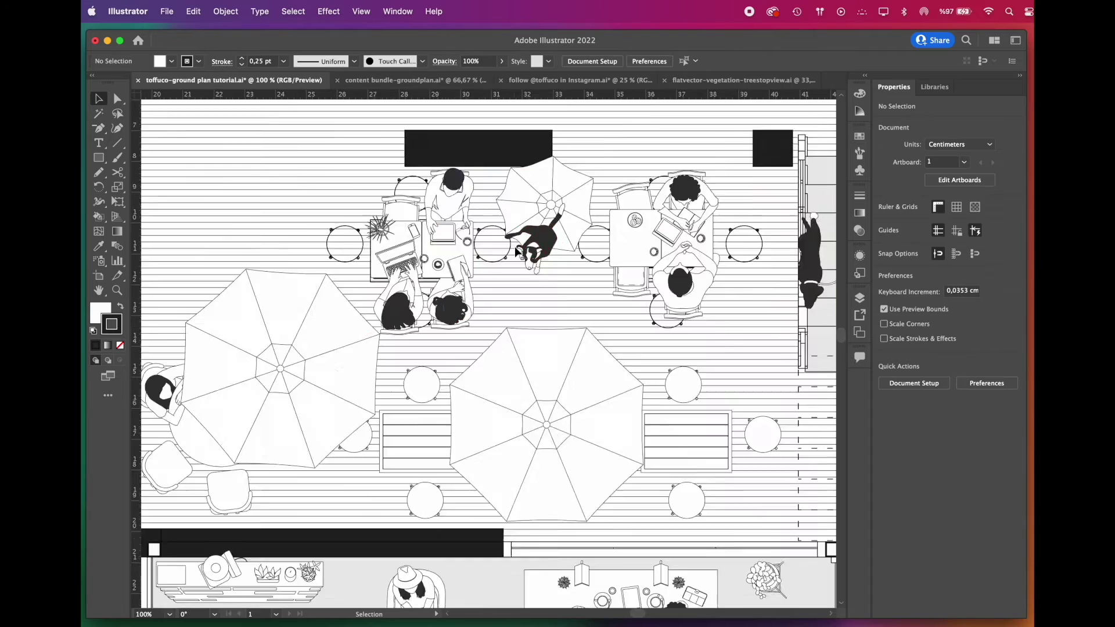
- Bring the small umbrella on the upper terrace to the front and arrange it with the dog between the two occupied tables
right_click(588, 219)
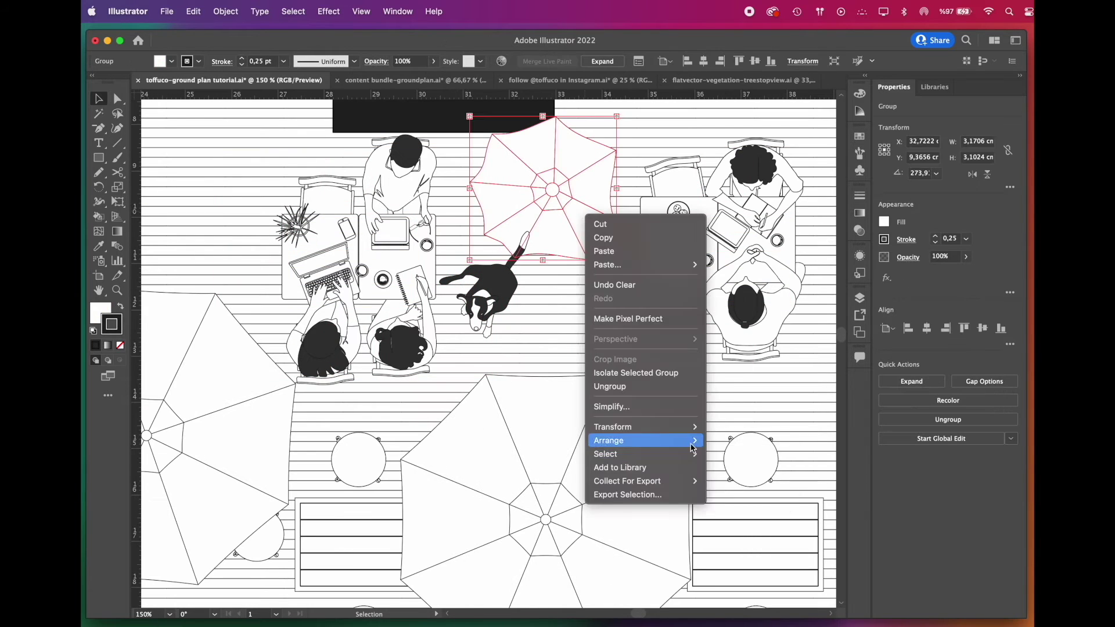
mouse_move(692, 444)
click(734, 440)
drag(552, 204, 549, 216)
click(555, 308)
drag(616, 272, 694, 232)
- Rotate the slatted bench to vertical and place it at the terrace's right edge beneath the two seated people
scroll(555, 307, right, 8)
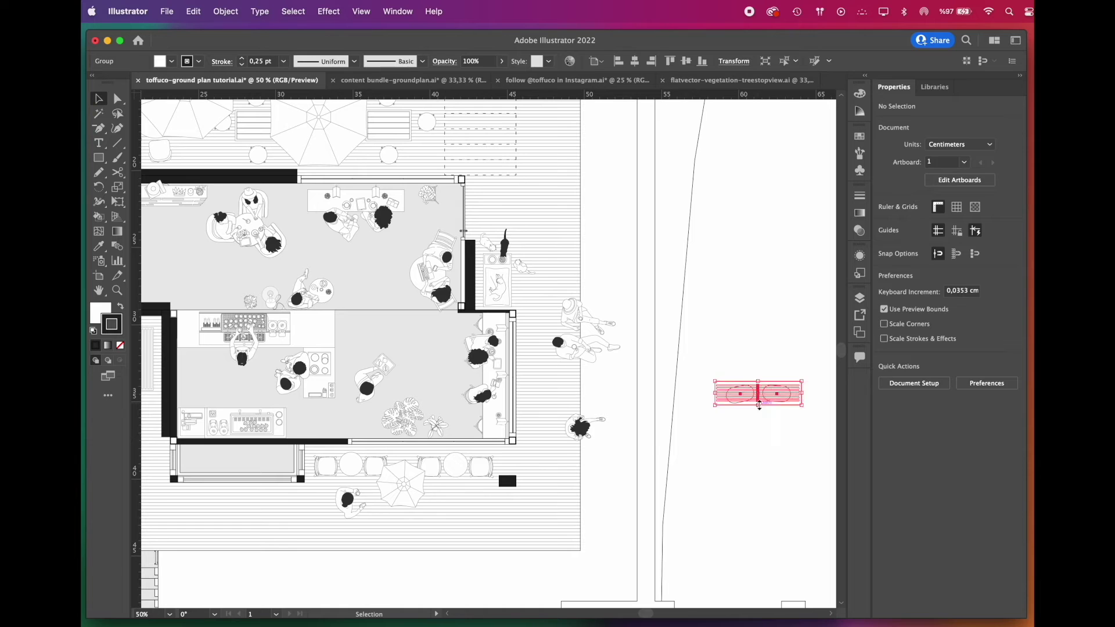
drag(759, 391, 592, 372)
drag(640, 335, 559, 296)
drag(587, 390, 561, 359)
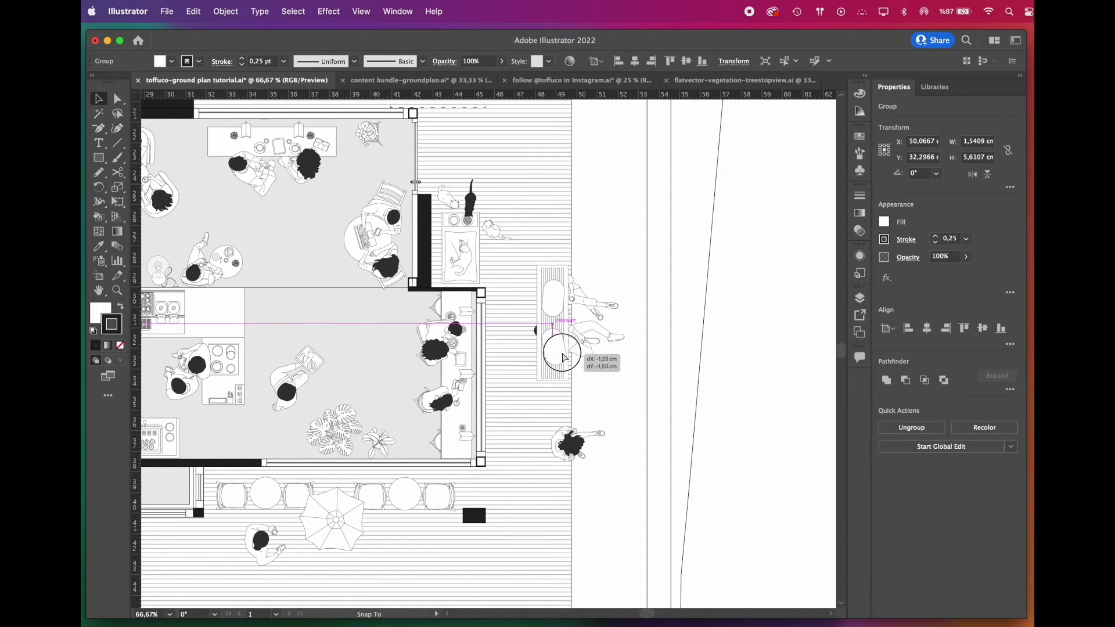
- Bring the two seated people in front of the bench and copy the bench downward for the single seated person
scroll(561, 358, up, 5)
right_click(620, 314)
mouse_move(641, 526)
click(770, 525)
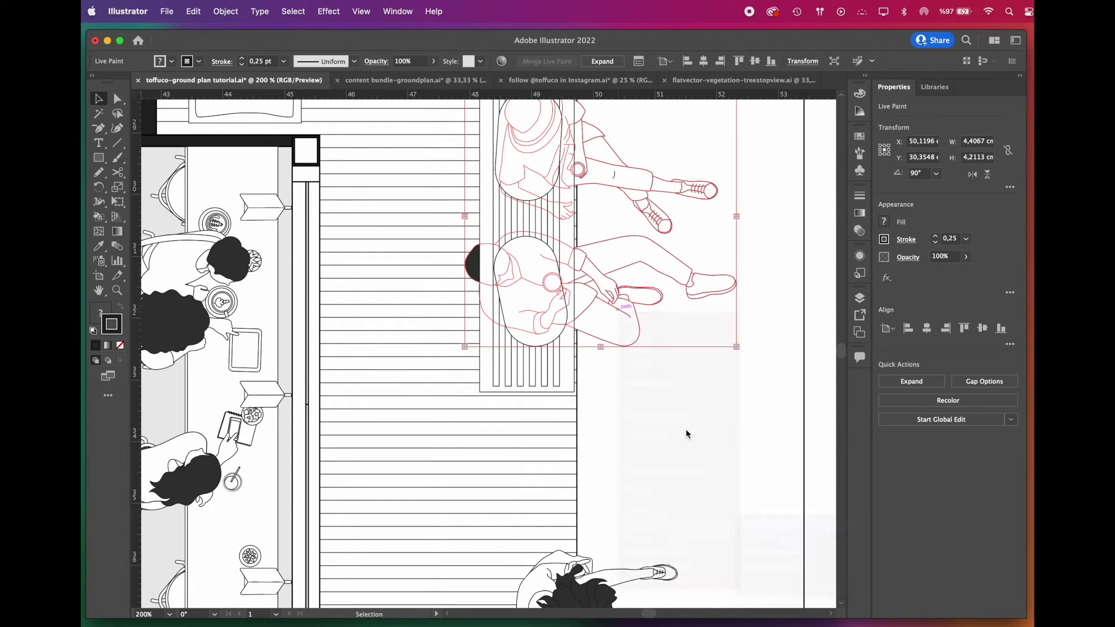
click(686, 430)
scroll(640, 272, down, 2)
drag(597, 326, 589, 550)
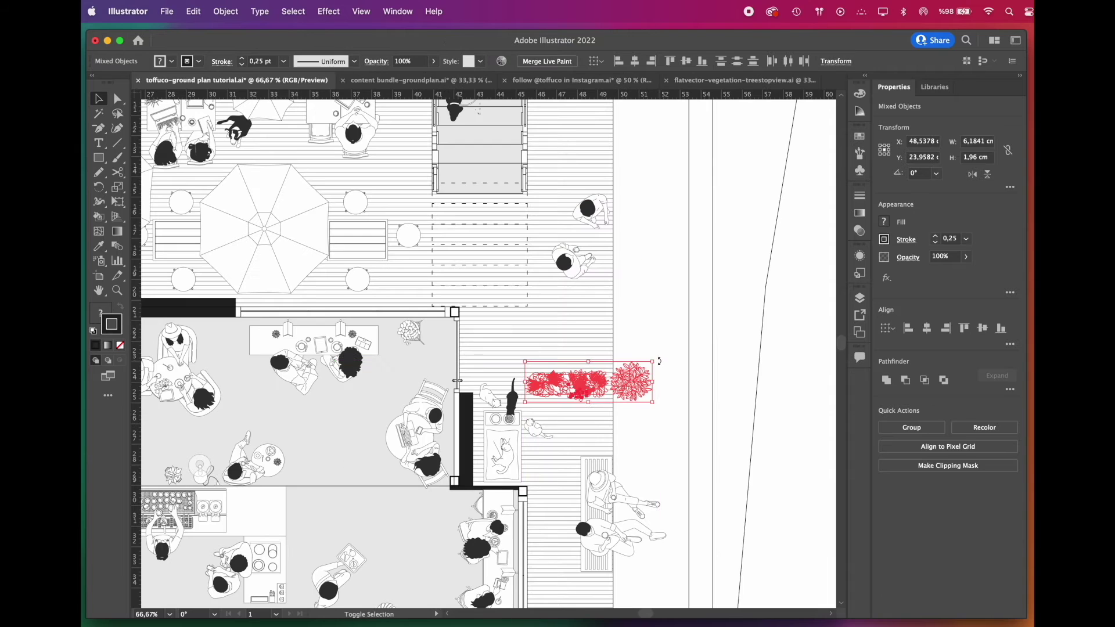
- Rotate the row of plants to vertical and distribute it in clusters along the terrace's right edge
drag(652, 366, 567, 306)
drag(587, 413, 595, 384)
drag(596, 400, 593, 229)
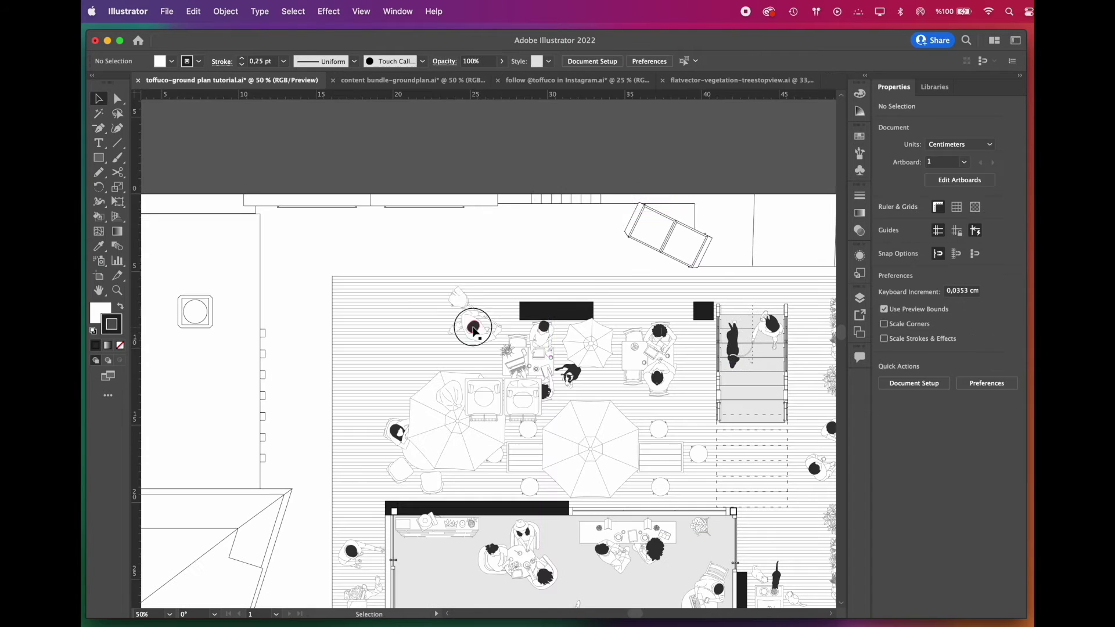
- Move the loose person and the pair of armchairs into the strip above the terrace, beside the tilted bench
drag(403, 324, 593, 261)
drag(469, 403, 475, 238)
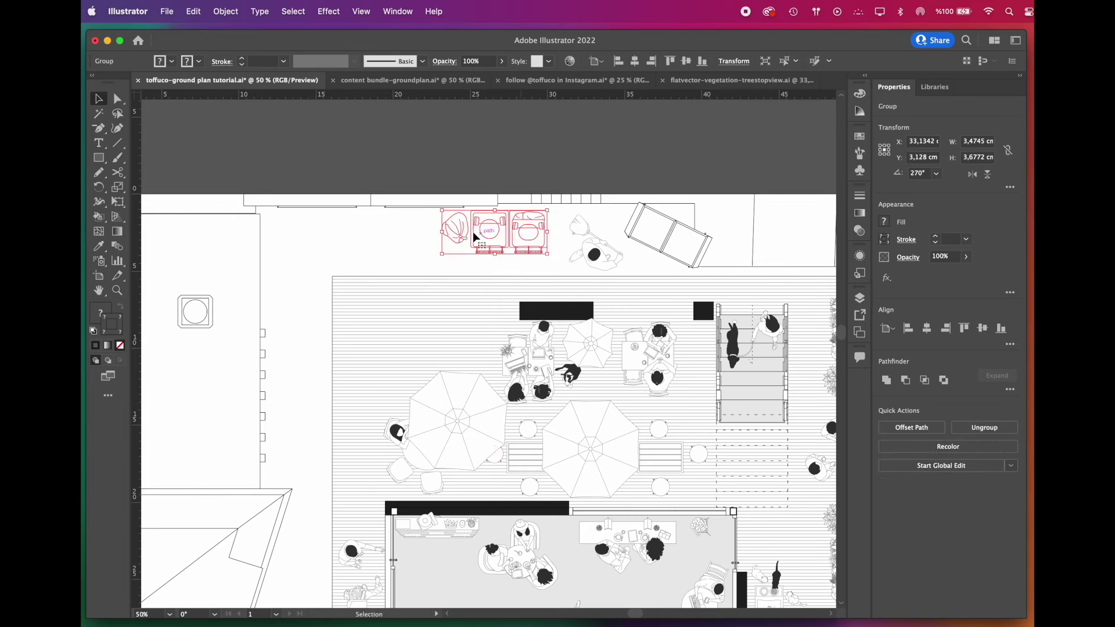
scroll(474, 236, up, 1)
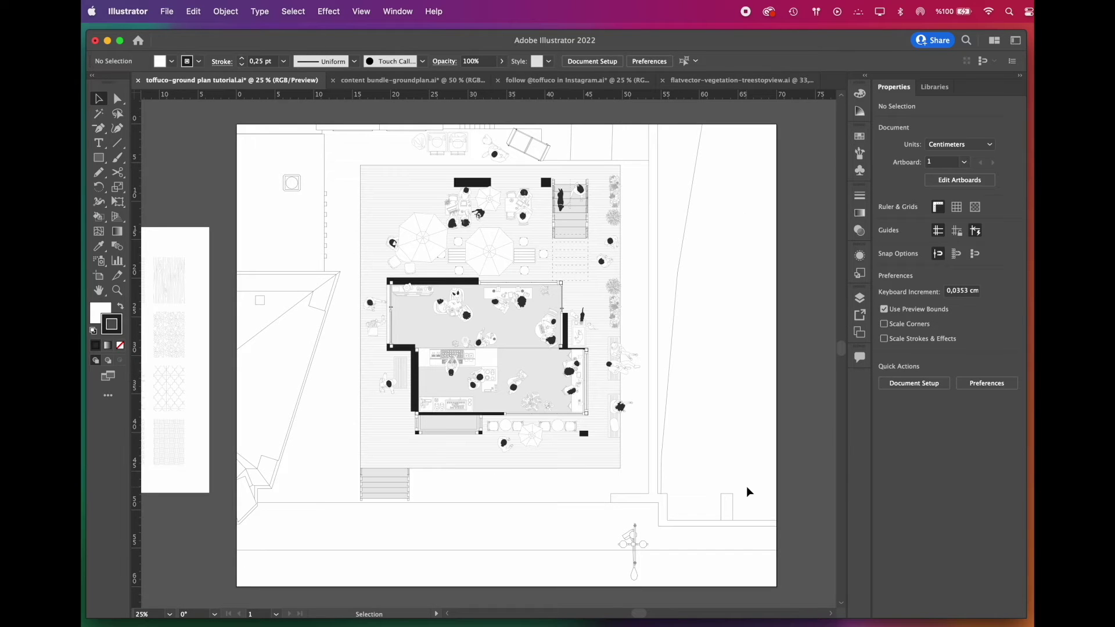
- Unlock the background layer and make it the active layer
click(859, 298)
click(589, 339)
click(668, 342)
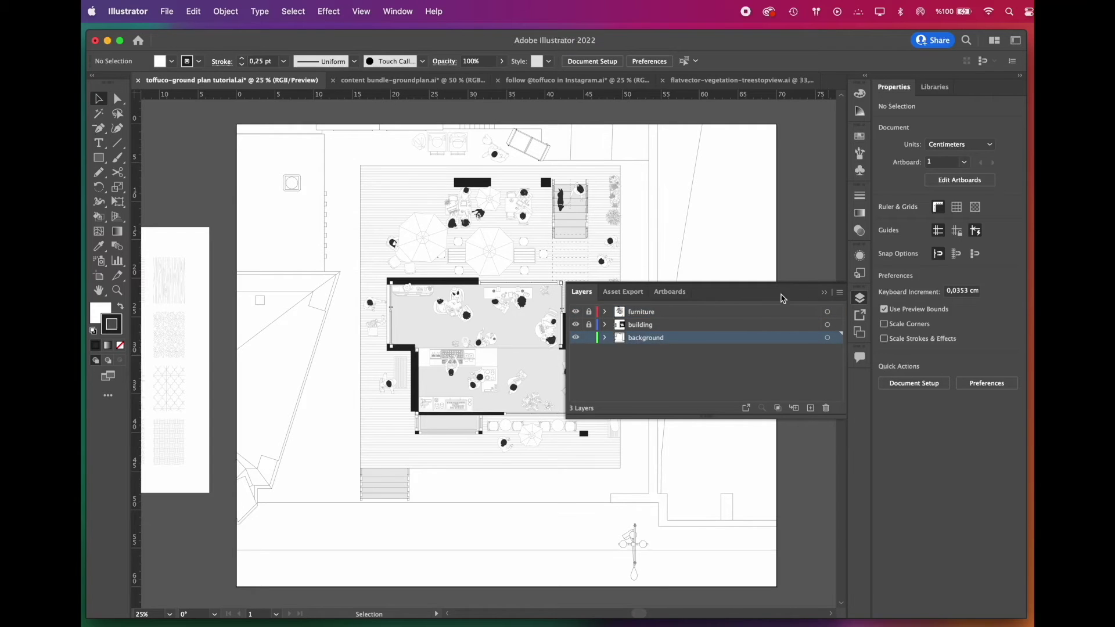
click(827, 294)
- Fill the large site area right of the building with the horizontal line pattern, using the Eyedropper
click(744, 407)
scroll(784, 298, down, 1)
scroll(759, 304, up, 2)
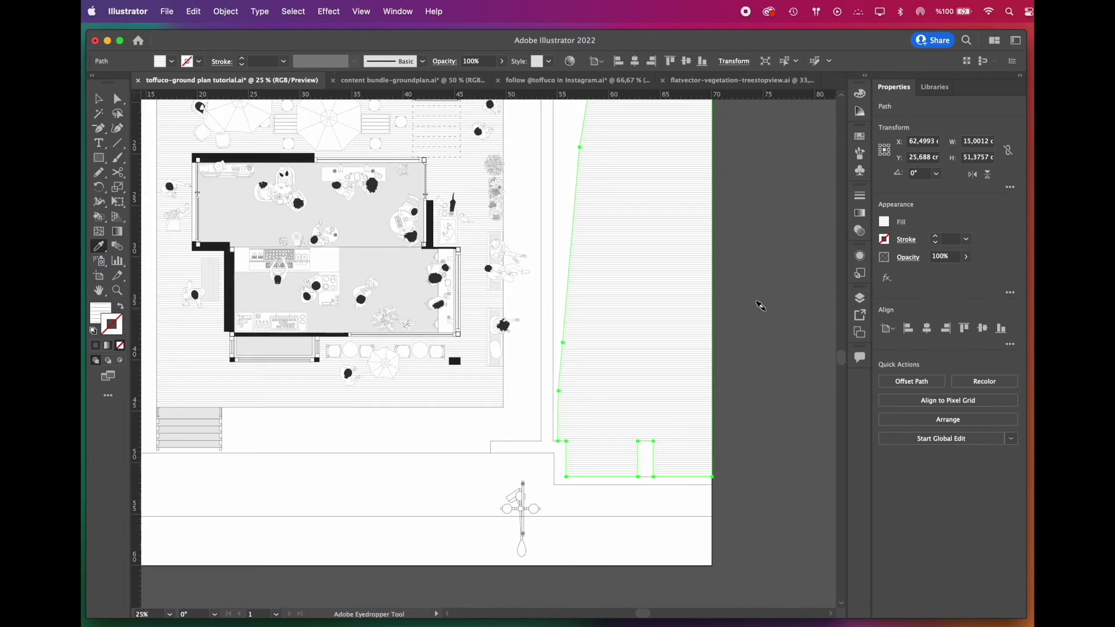
- Rotate only the line pattern of the right-hand site area by 30°, with Transform Objects off and Transform Patterns on
scroll(667, 381, up, 2)
right_click(552, 295)
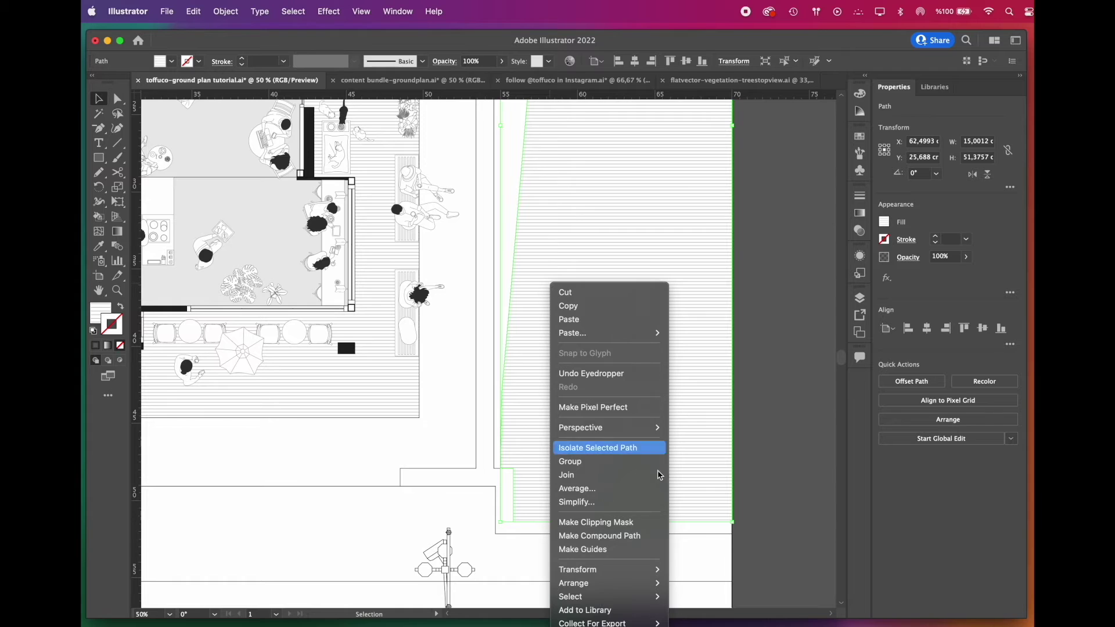
mouse_move(633, 574)
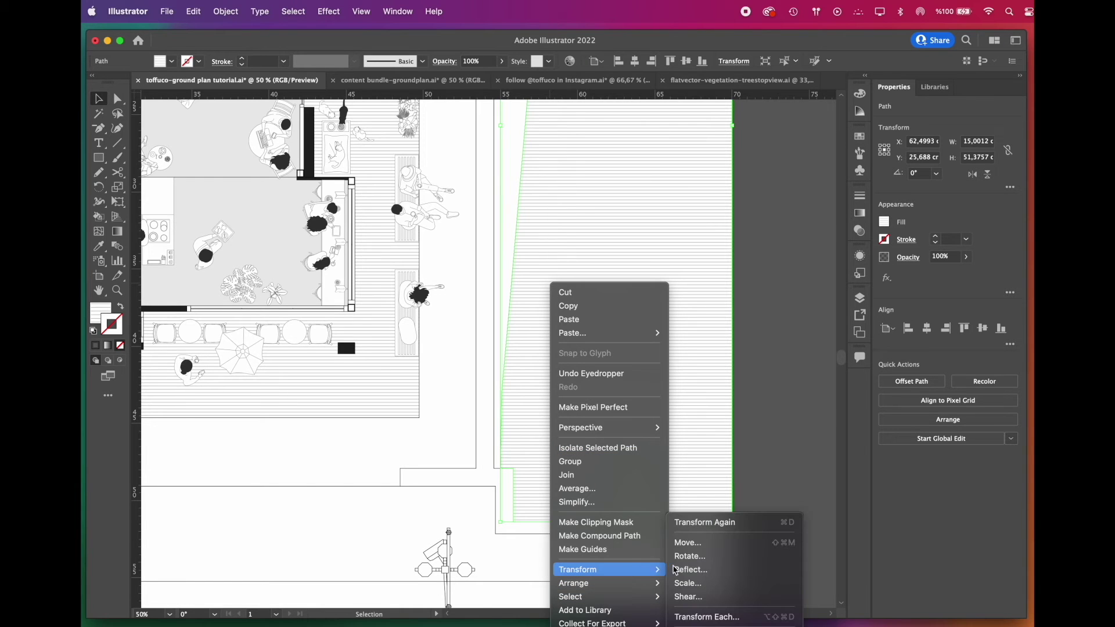
click(719, 558)
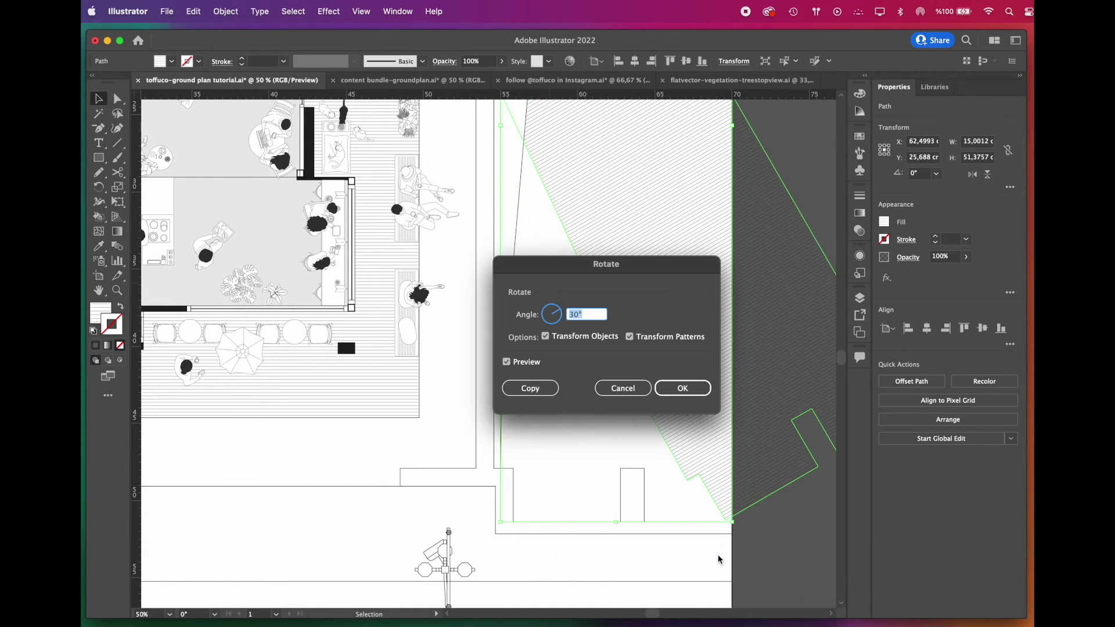
drag(643, 261, 392, 259)
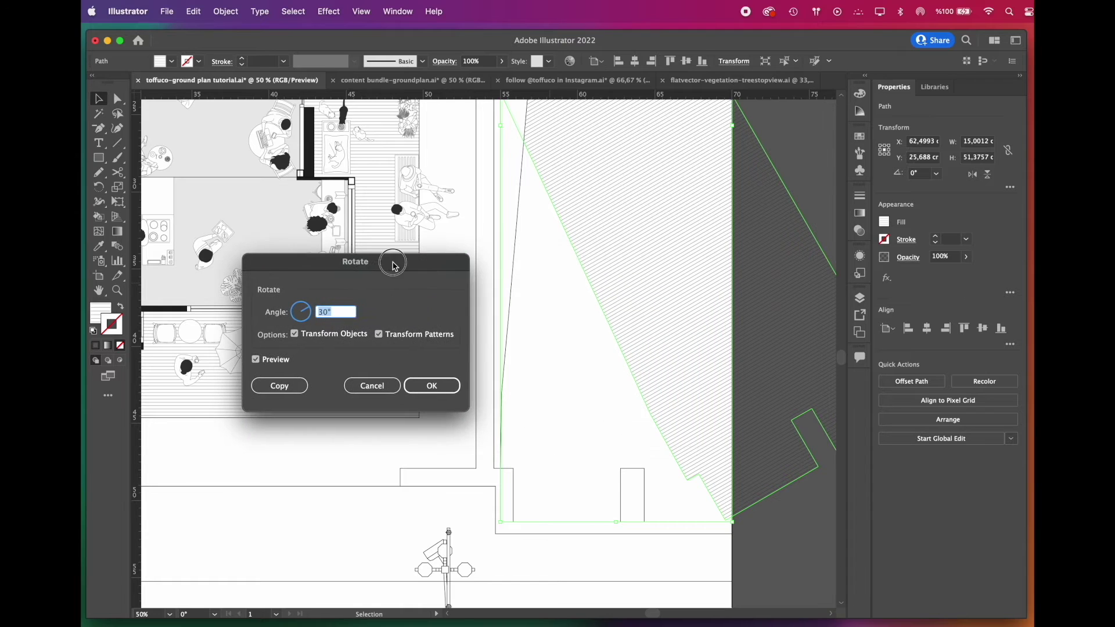
click(295, 335)
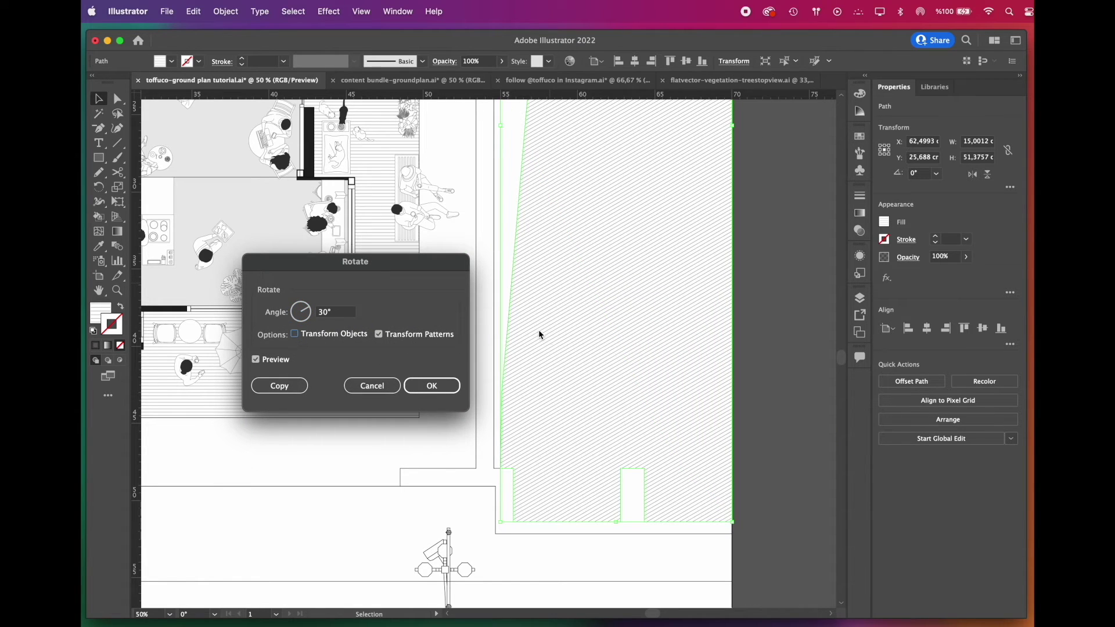
click(431, 386)
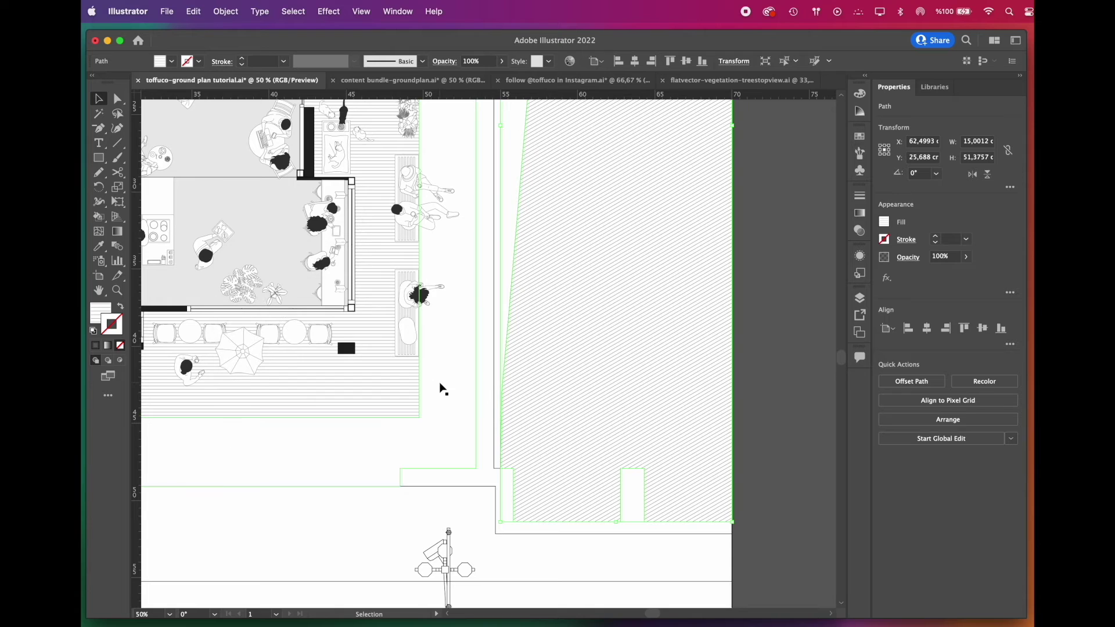
- Scale only the line pattern of the right-hand site area uniformly to 60%
double_click(119, 189)
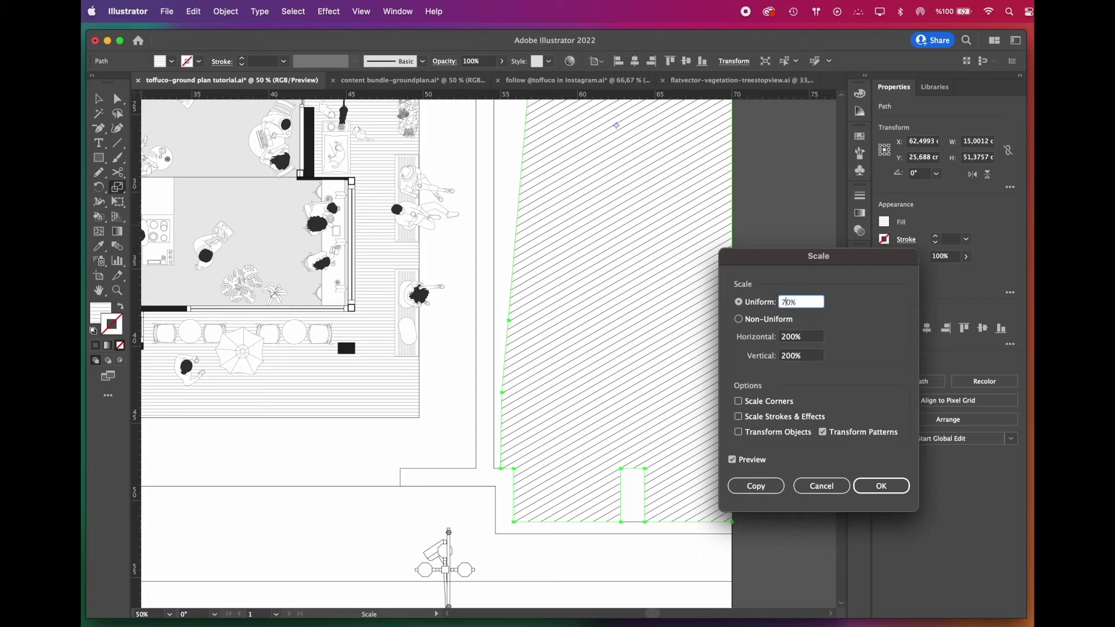
click(761, 462)
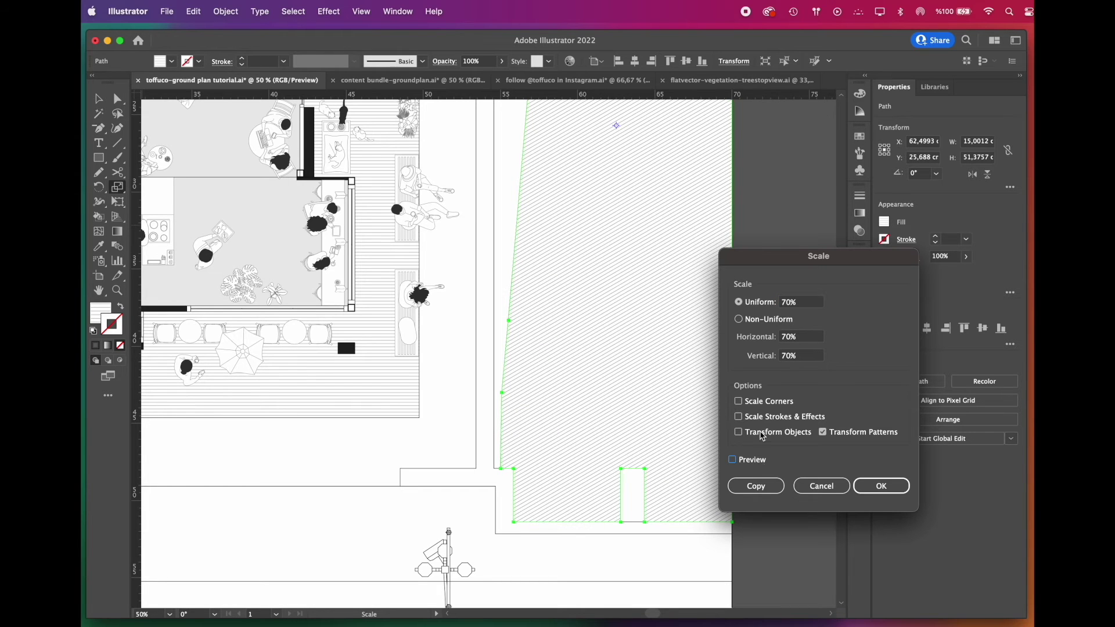
double_click(784, 308)
text(6)
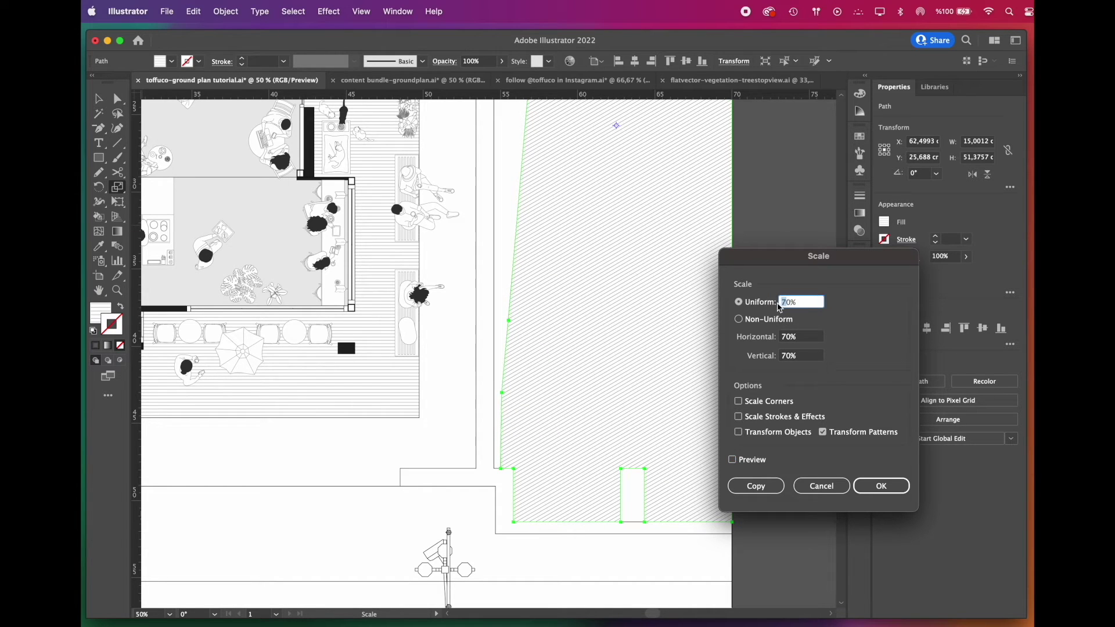
click(755, 465)
click(757, 464)
click(758, 465)
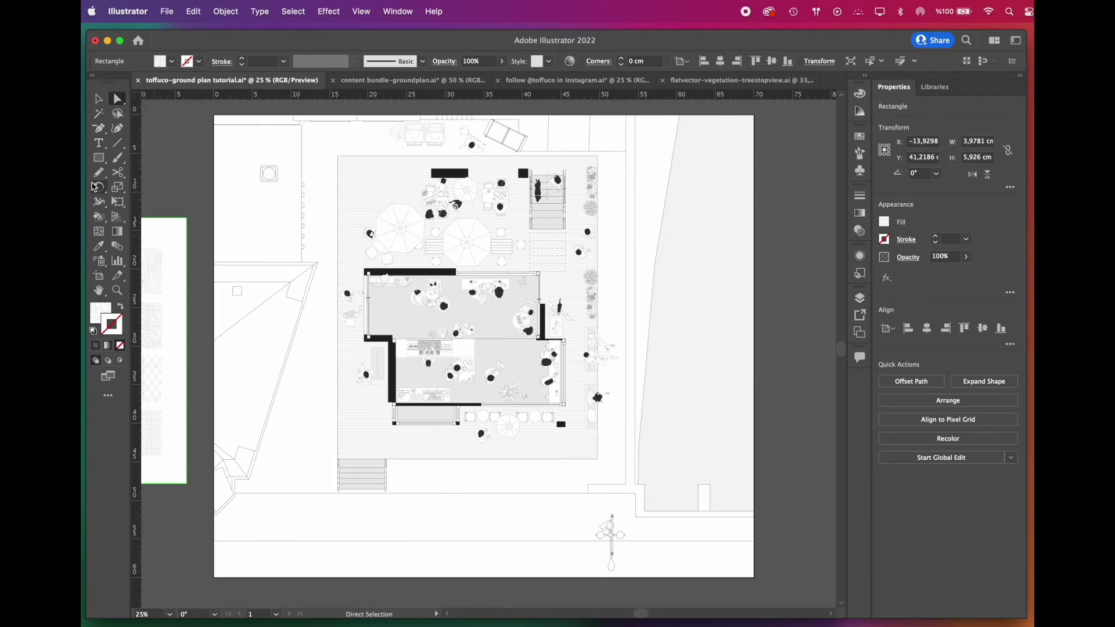
- Draw a freeform dotted patch of about 9 × 21.7 cm with the Pencil at the upper end of the strip beside the hatched area
key(n)
scroll(686, 200, right, 2)
scroll(686, 201, up, 1)
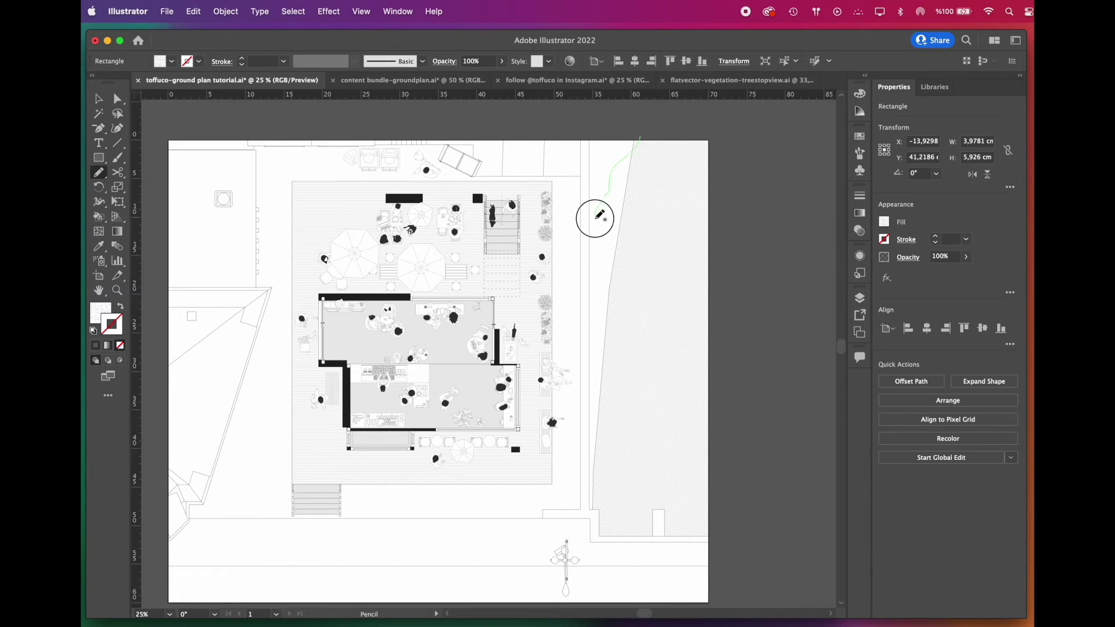
mouse_move(591, 283)
mouse_down()
mouse_move(571, 130)
mouse_move(643, 138)
mouse_up()
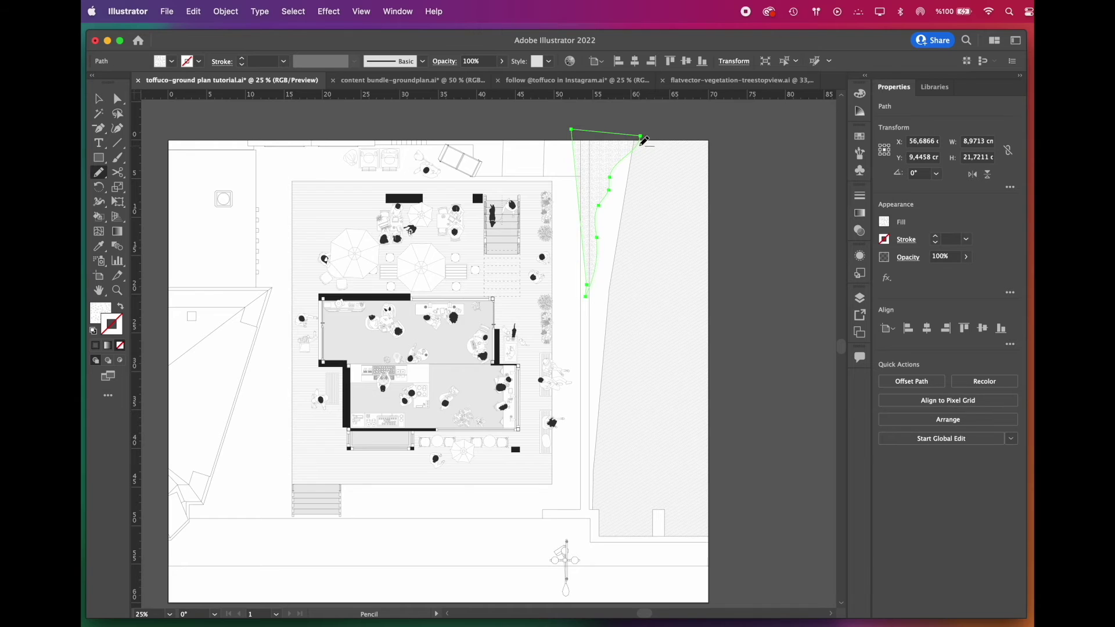
- Scale only the dotted pattern of the new patch uniformly to 170%
scroll(642, 138, up, 3)
double_click(118, 189)
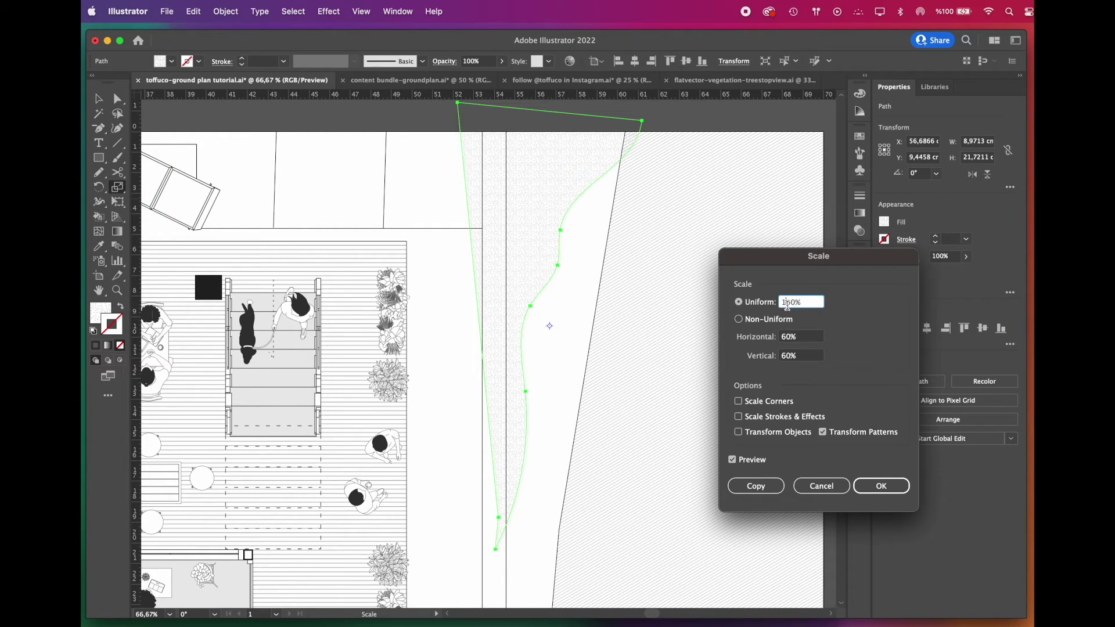
click(762, 466)
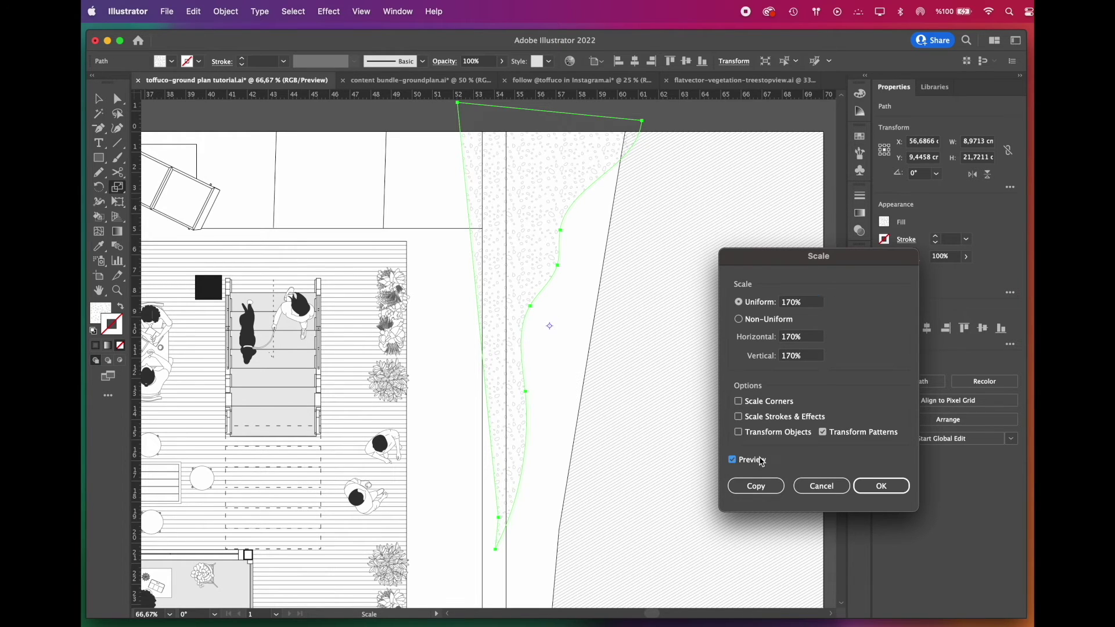
click(872, 490)
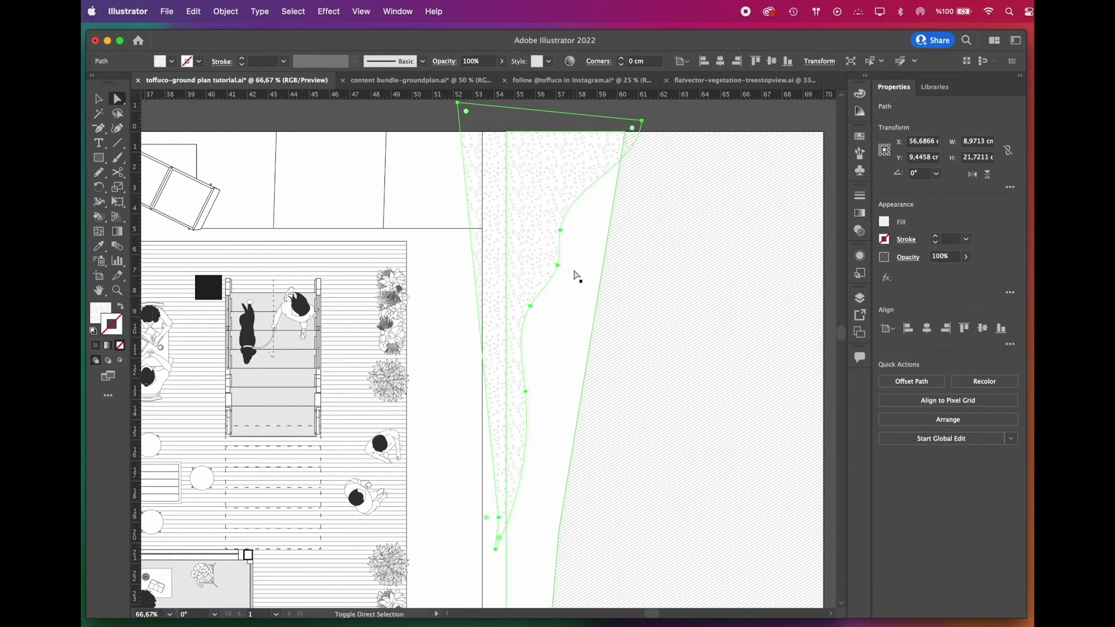
- Trim the parts of the dotted patch lying outside the narrow strip with the Shape Builder
key(a)
drag(100, 221, 145, 221)
key(alt)
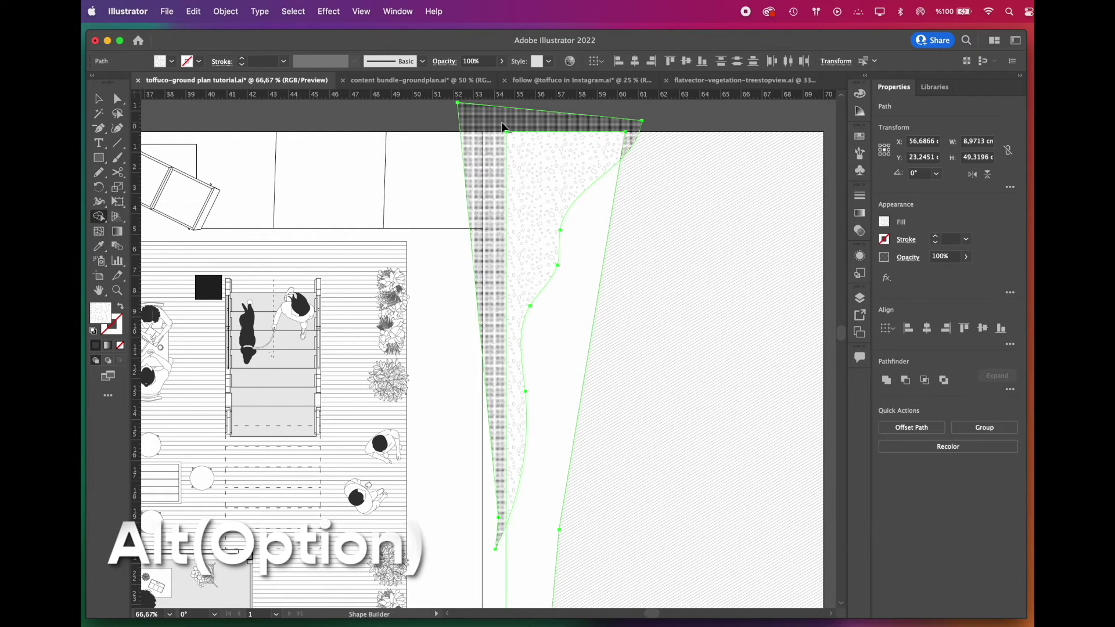
alt+click(494, 301)
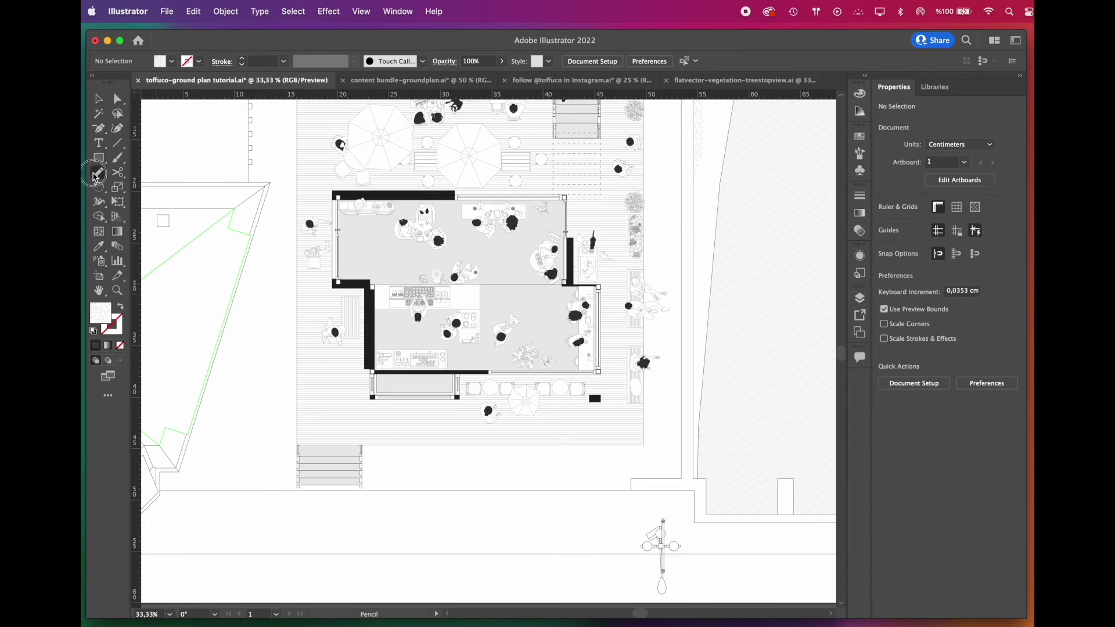
- Draw a wavy dotted patch of about 37.6 × 15 cm with the Pencil, from the lower stairs along the terrace's bottom-right side
click(97, 174)
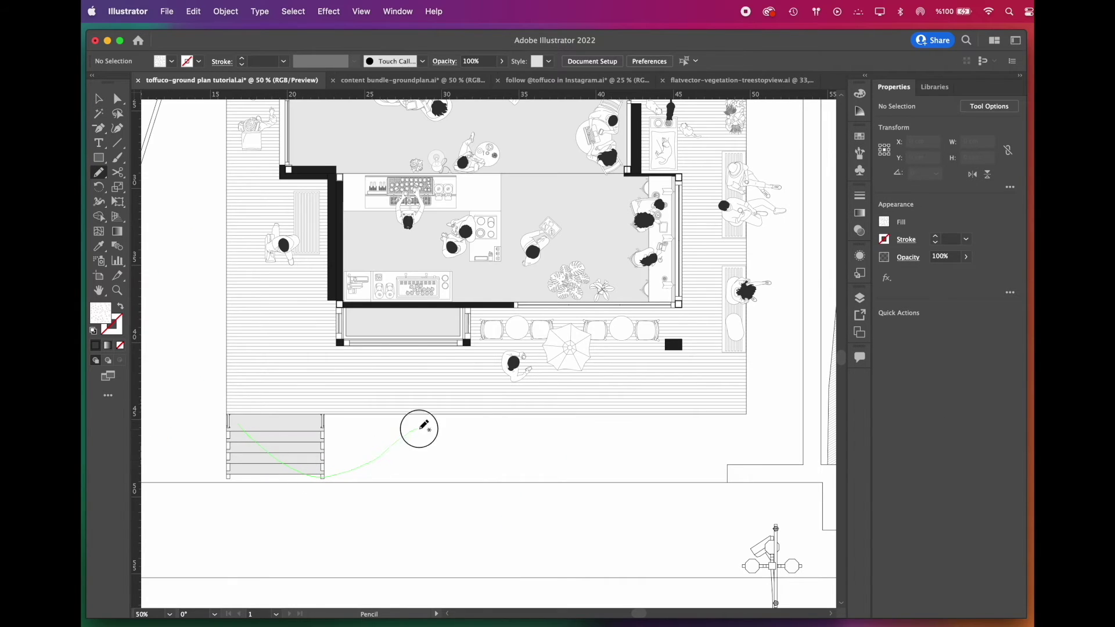
mouse_move(419, 429)
mouse_down()
mouse_move(753, 433)
mouse_move(809, 418)
mouse_move(795, 333)
mouse_move(733, 244)
mouse_move(289, 375)
mouse_move(236, 422)
mouse_up()
scroll(285, 444, down, 1)
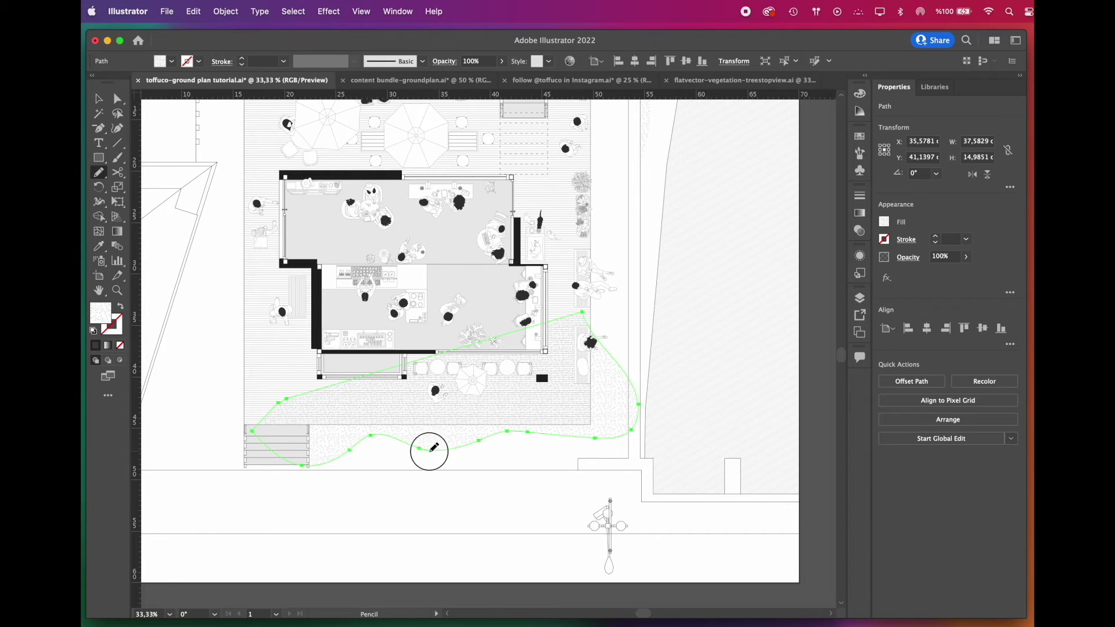
- Reshape the wavy dotted patch and trim away its parts overlapping the terrace and the lower stairs with the Shape Builder
drag(580, 314, 568, 321)
scroll(407, 467, up, 1)
key(a)
scroll(572, 464, down, 1)
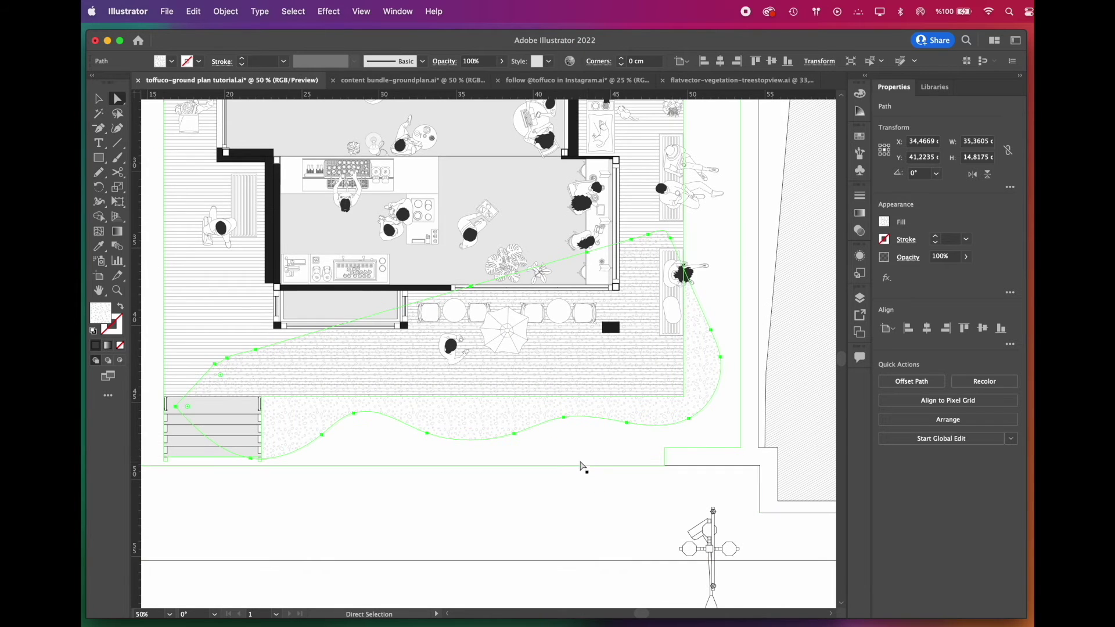
click(588, 449)
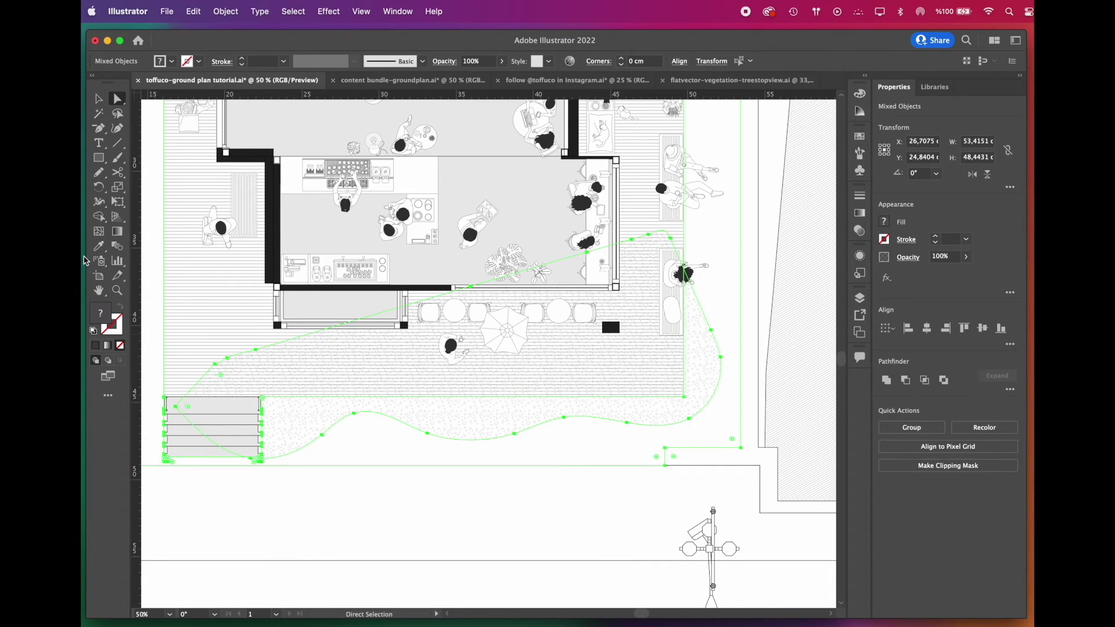
click(99, 219)
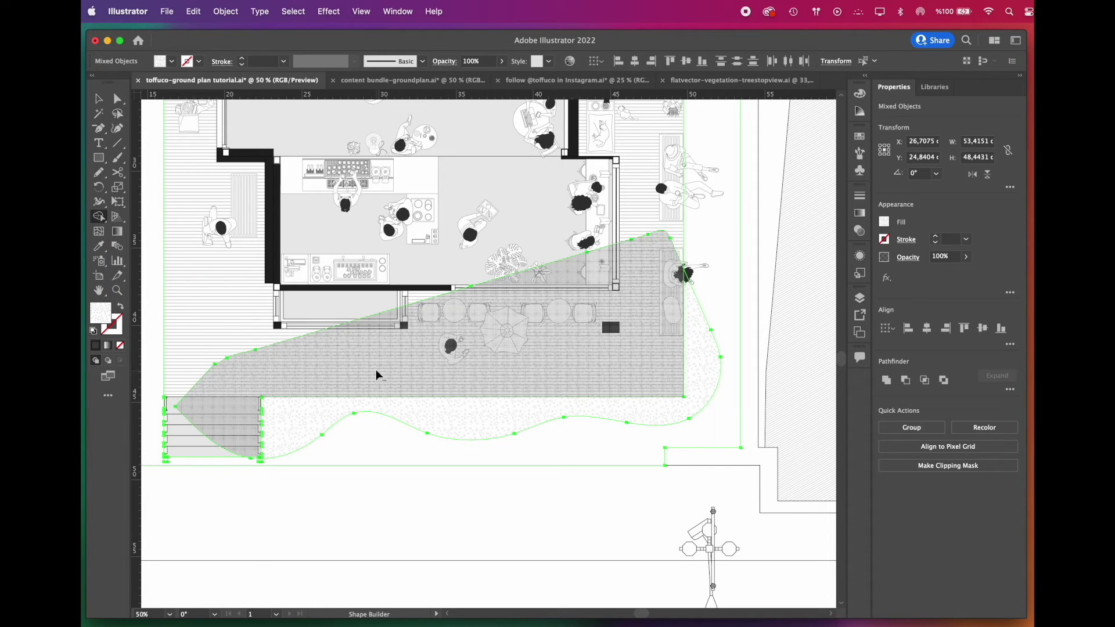
key(v)
click(404, 518)
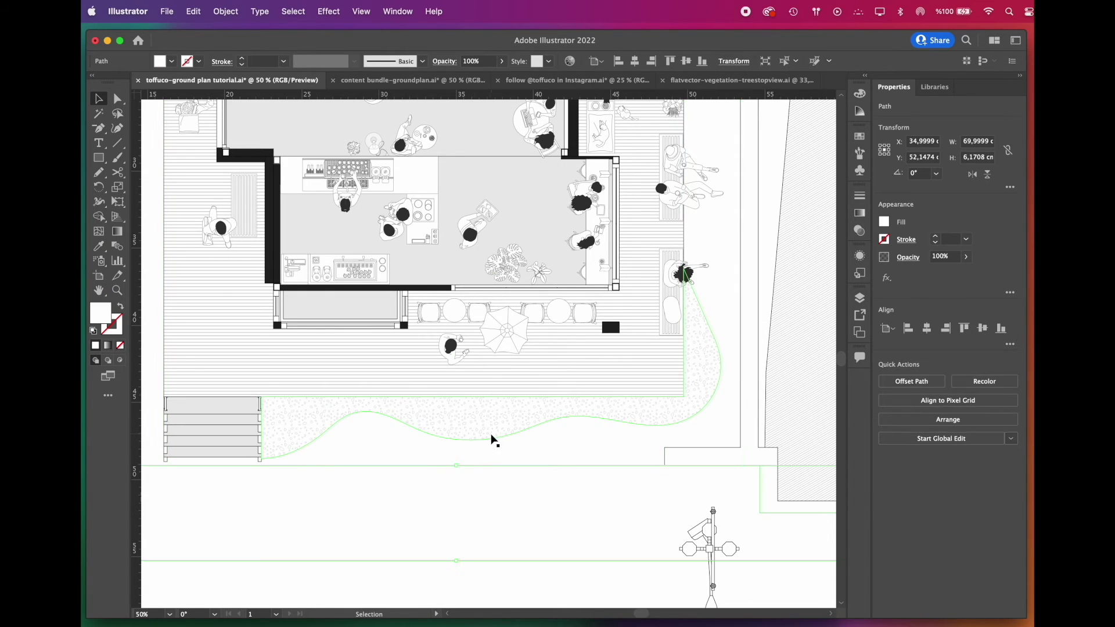
- Draw a pebble-patterned patch of about 10 × 15.8 cm with the Pencil over the lower end of the neighbouring house's slanted wall
scroll(490, 438, down, 1)
drag(422, 375, 426, 389)
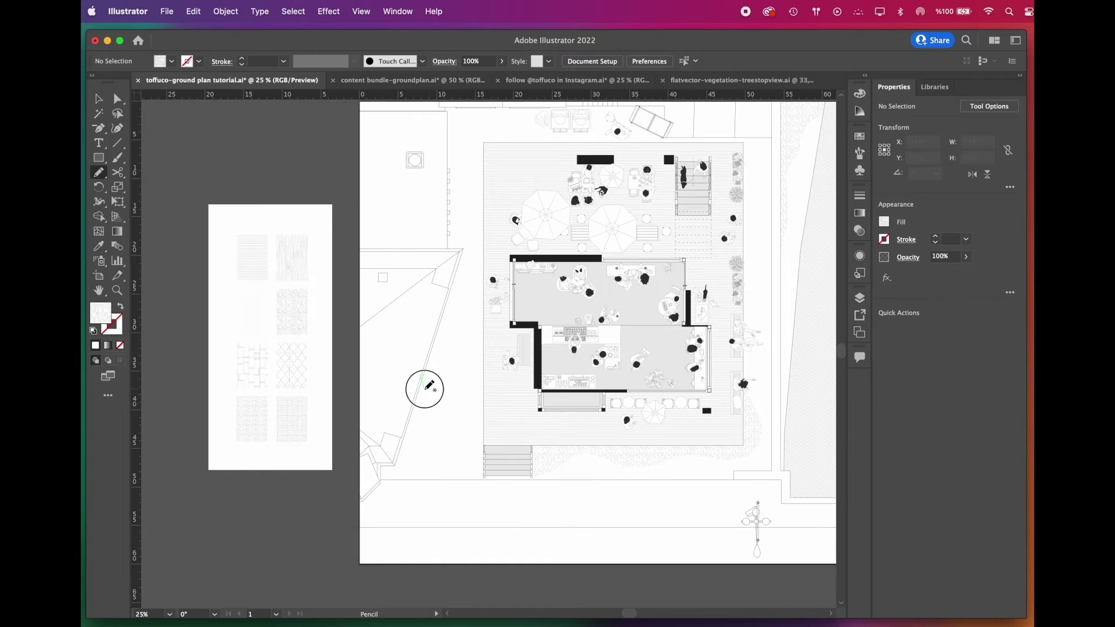
drag(377, 421, 421, 376)
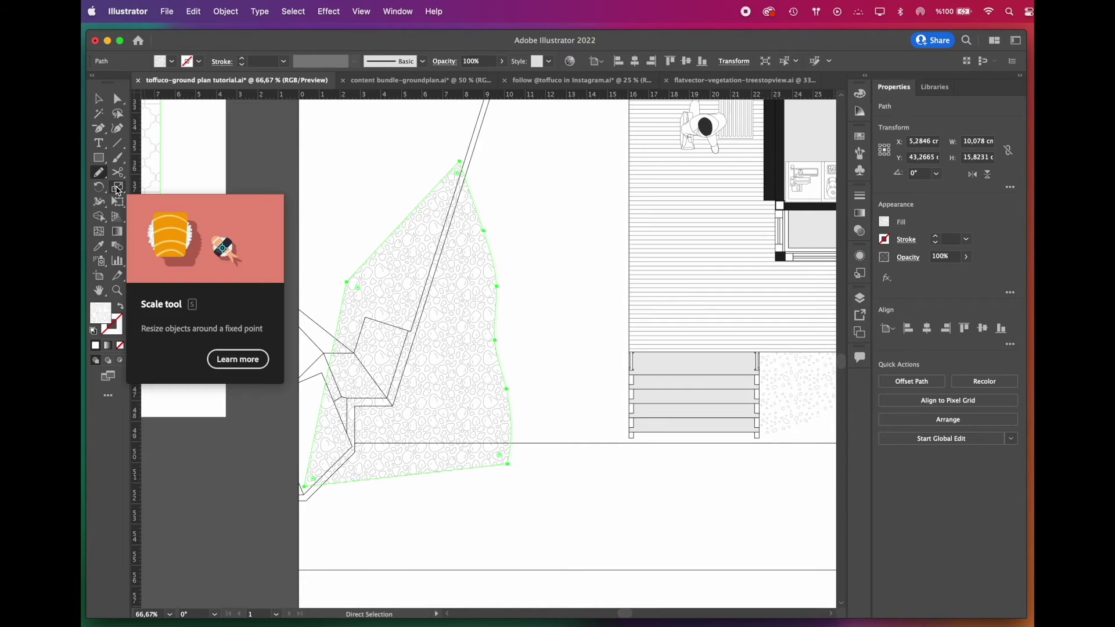
- Enlarge only the pebble pattern inside the new patch uniformly with the Scale tool
double_click(118, 189)
click(760, 459)
click(759, 460)
click(872, 483)
- Trim the pebble patch along the house's slanted wall and the pavement edge with the Shape Builder
shift+click(540, 307)
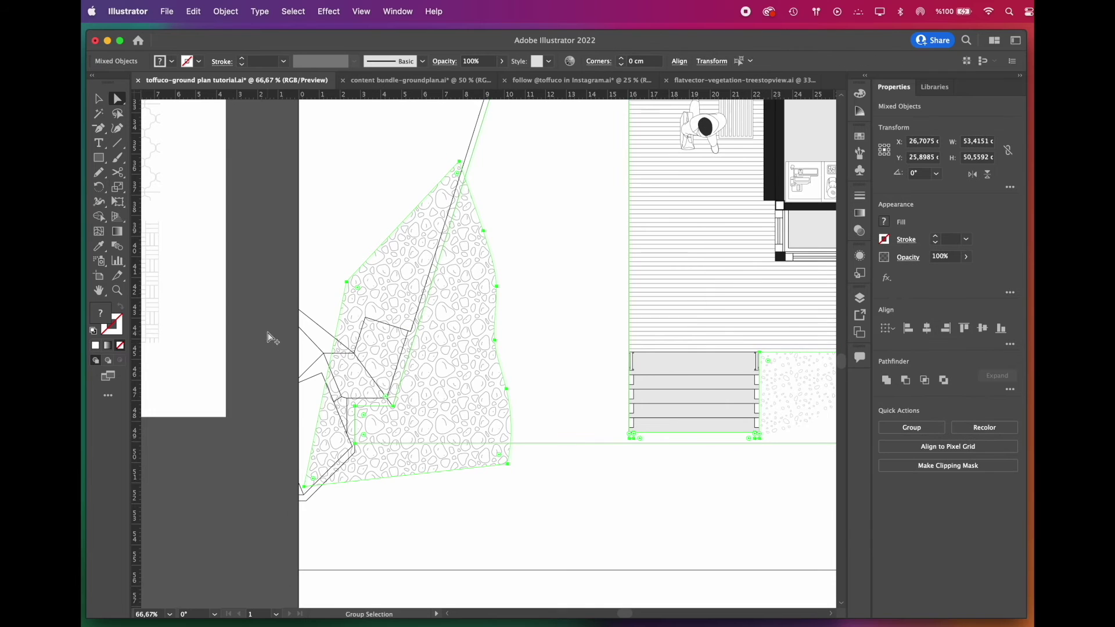
scroll(269, 333, down, 1)
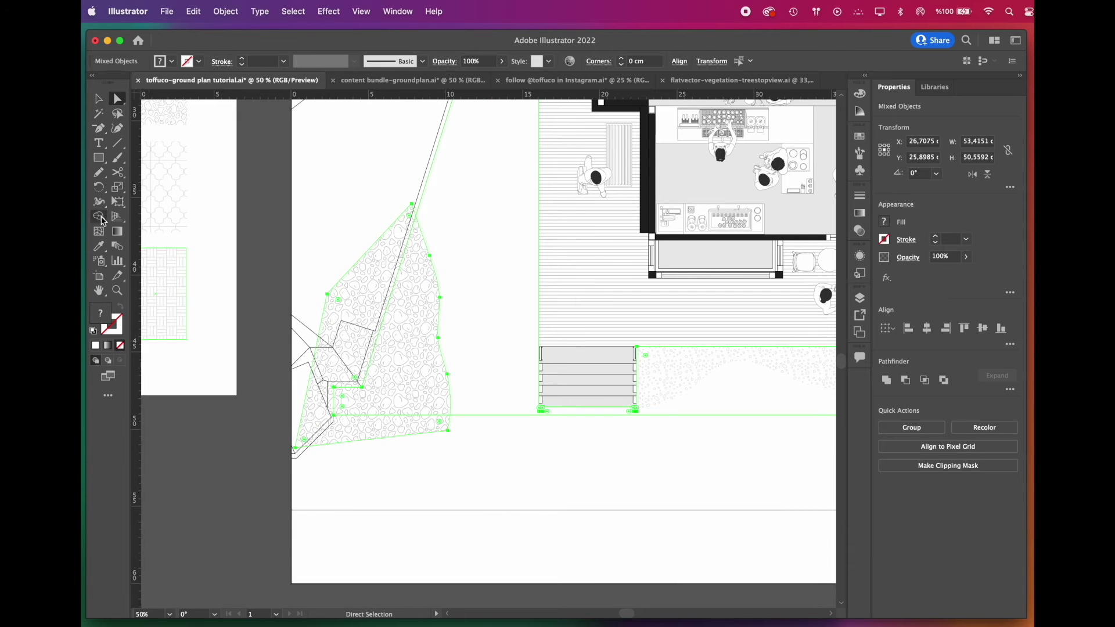
click(98, 217)
alt+click(361, 299)
key(v)
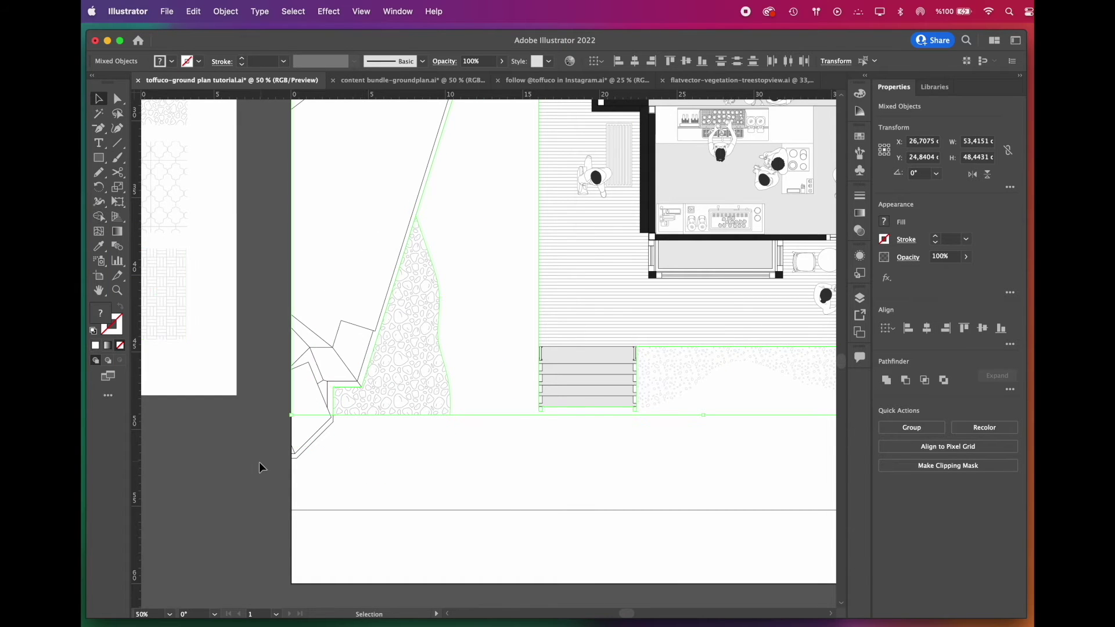
click(255, 453)
- Draw a large freeform patch of about 43.1 × 49.7 cm with the Pencil around the terrace and the lower stairs
scroll(239, 447, down, 3)
scroll(649, 326, up, 2)
key(n)
drag(525, 278, 531, 356)
mouse_move(523, 208)
mouse_down()
mouse_move(594, 186)
mouse_move(672, 331)
mouse_move(592, 187)
mouse_up()
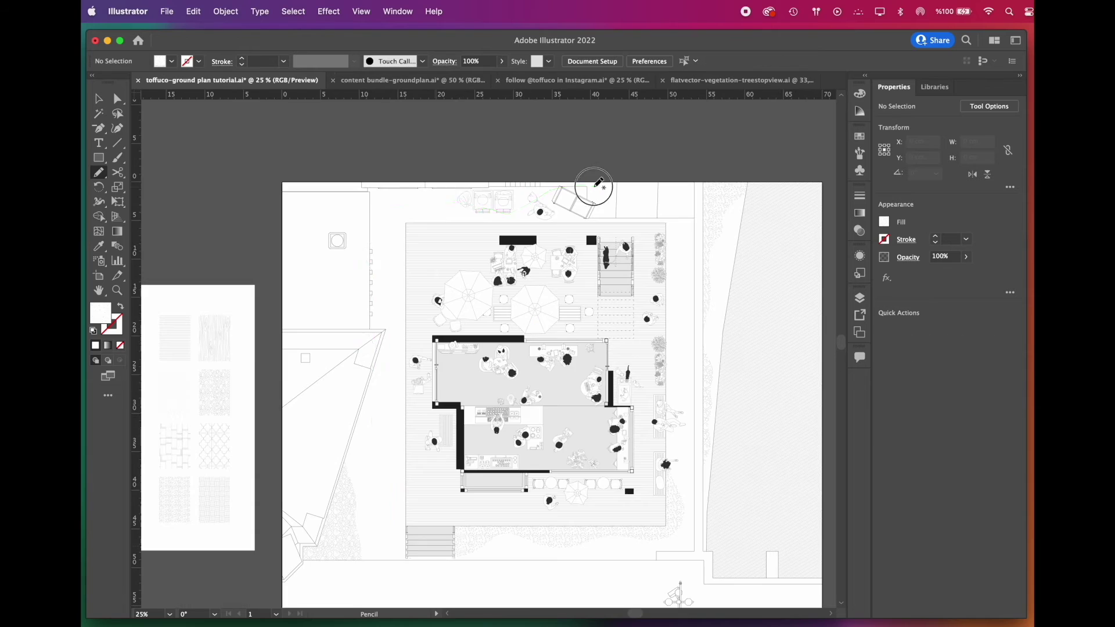
mouse_move(389, 468)
mouse_down()
mouse_move(413, 565)
mouse_move(462, 523)
mouse_up()
drag(668, 466, 686, 366)
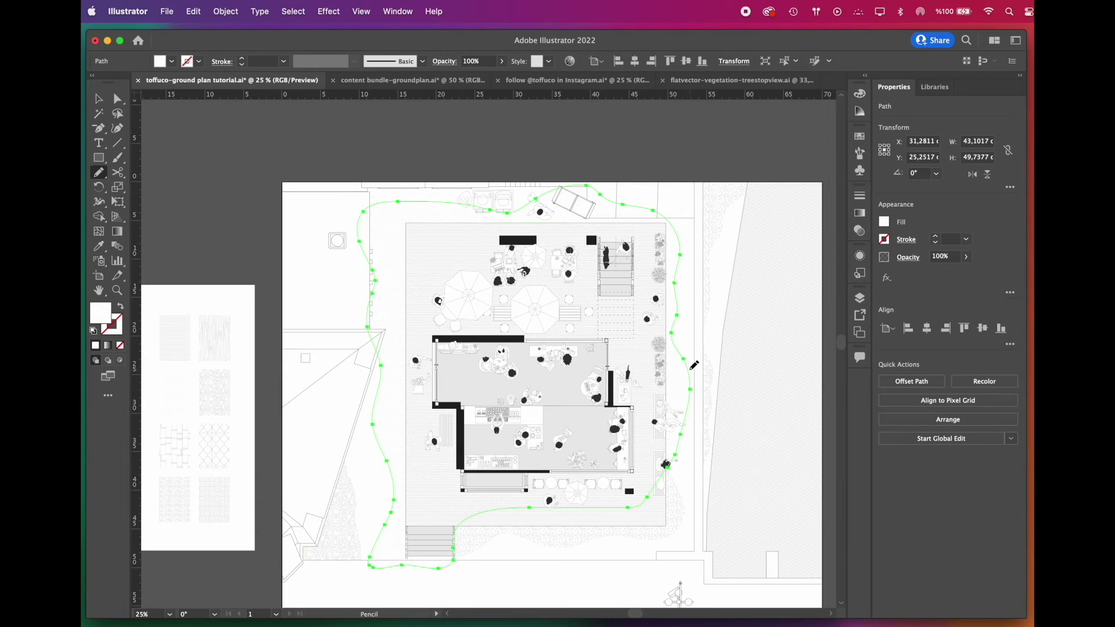
- Trim the large patch to the garden ground with the Shape Builder, removing the parts over the terrace, stairs and pavement
key(a)
shift+click(694, 372)
key(shift+m)
scroll(382, 574, up, 3)
alt+click(406, 548)
scroll(401, 552, down, 3)
scroll(717, 250, up, 2)
alt+click(517, 172)
key(a)
click(378, 438)
scroll(377, 437, up, 2)
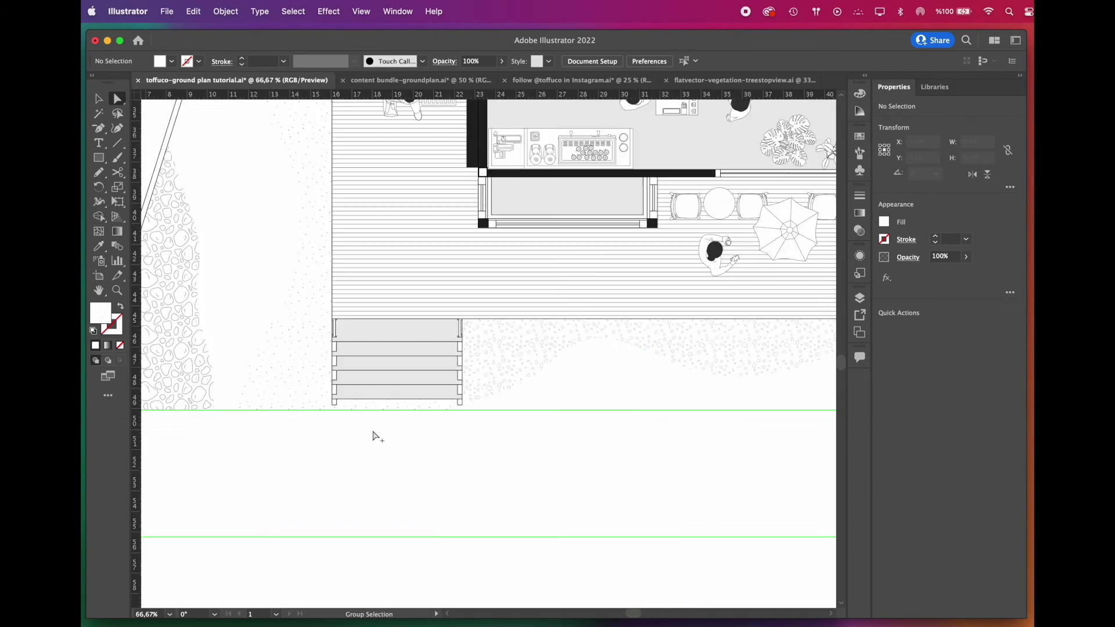
- Separate the remaining area of the strip beside the hatched water with the Shape Builder and apply the garden's sparse dotted pattern
scroll(319, 496, down, 3)
click(555, 242)
shift+click(550, 232)
shift+click(553, 368)
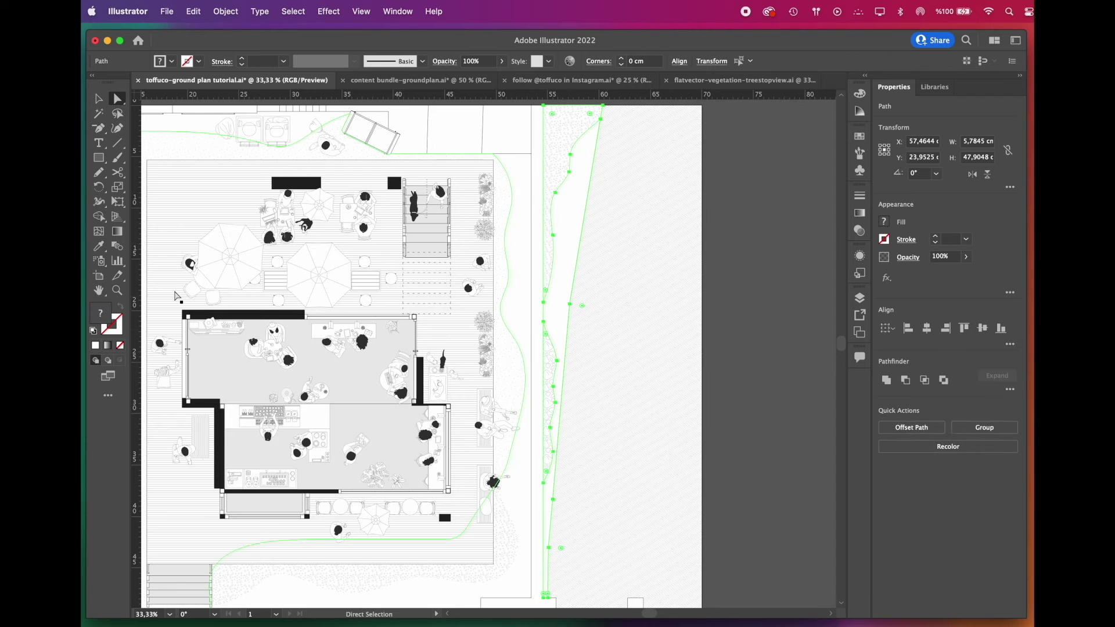
key(shift+m)
click(577, 236)
click(577, 236)
key(i)
click(497, 244)
- Fill the long pavement strip below the garden with the block paving pattern and enlarge that pattern with the Scale tool
scroll(453, 366, down, 2)
super+click(453, 377)
scroll(406, 389, up, 4)
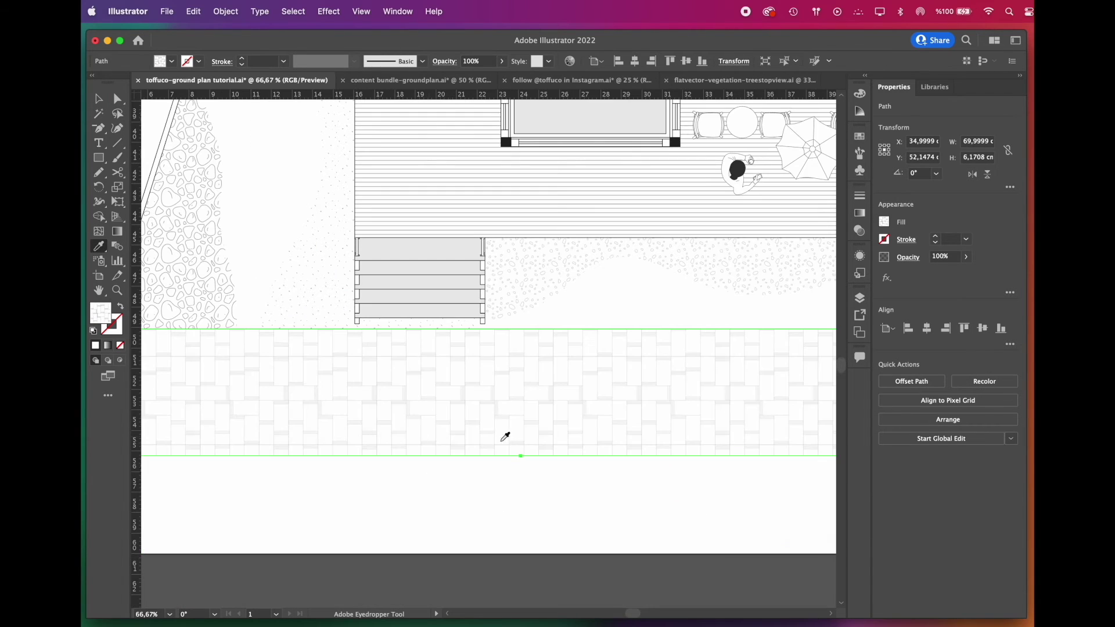
key(s)
key(Return)
click(881, 487)
- Fill the large roof faces of the neighbouring house with a light gray picked in the Color Picker
key(a)
scroll(374, 560, down, 3)
scroll(242, 256, up, 1)
click(284, 296)
shift+click(304, 354)
shift+click(321, 259)
key(i)
click(465, 319)
double_click(101, 313)
drag(309, 287, 308, 277)
click(418, 273)
- Apply the roof's light gray to the small faces at the lower end of the neighbouring house with the Eyedropper
key(a)
key(super+shift+a)
scroll(277, 500, up, 1)
click(277, 454)
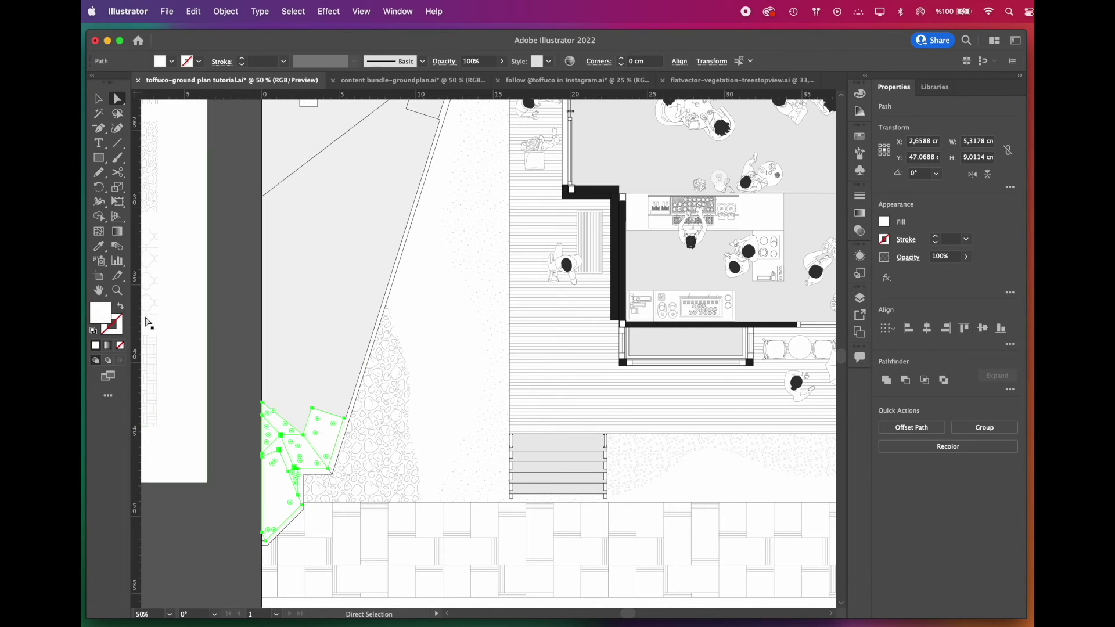
key(i)
click(307, 348)
- Apply the same light gray to the rectangular upper part of the neighbouring house with the Eyedropper
key(a)
scroll(313, 491, down, 2)
scroll(354, 145, up, 1)
click(355, 157)
key(i)
click(339, 399)
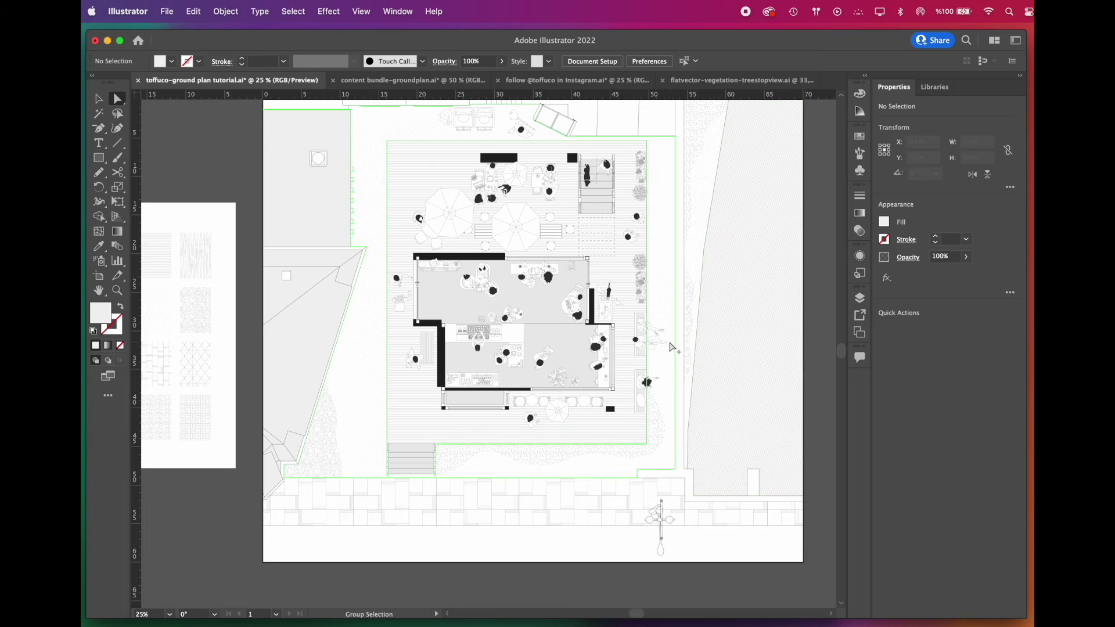
- Unlock the building layer and change the fill of the building's interior floor areas to white
scroll(572, 349, up, 1)
click(860, 298)
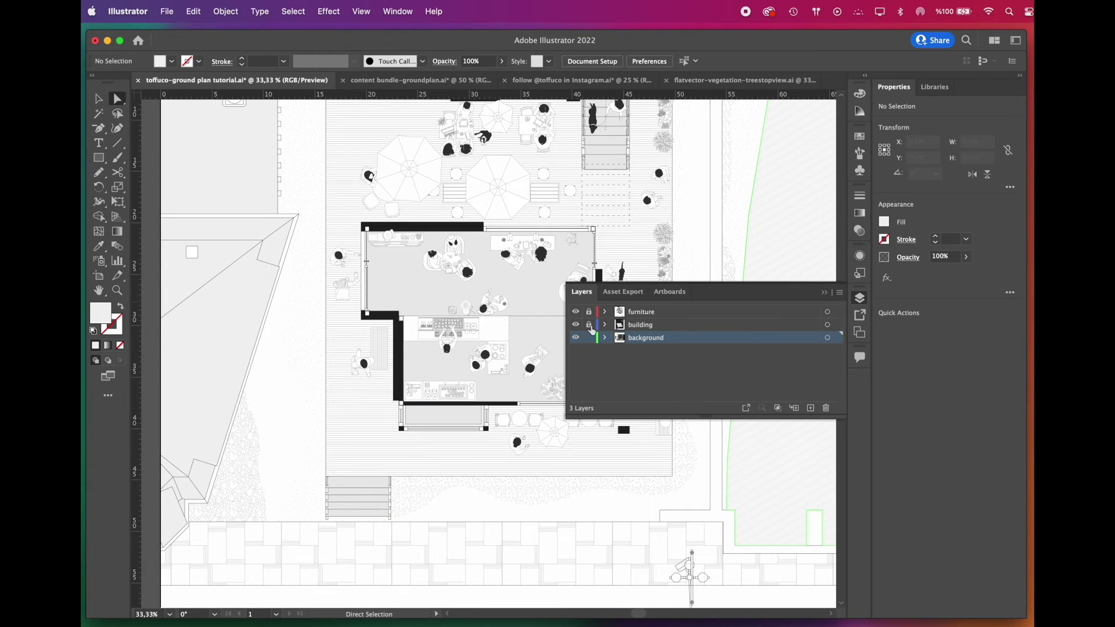
click(824, 292)
click(566, 347)
shift+click(537, 294)
shift+click(455, 415)
click(859, 94)
click(718, 107)
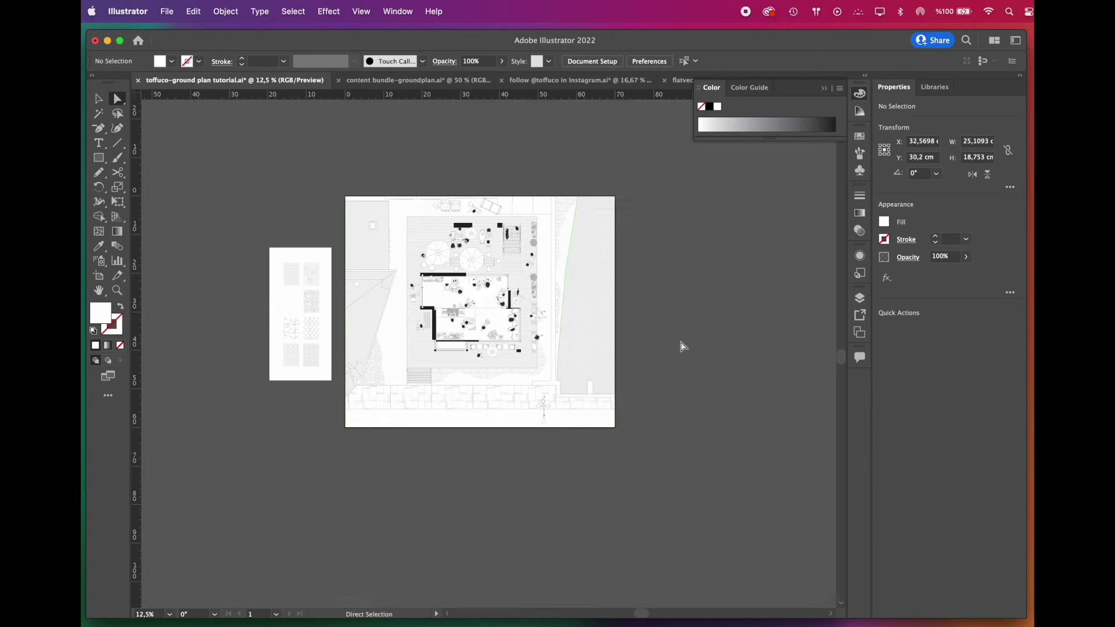
scroll(601, 384, down, 3)
scroll(505, 368, up, 5)
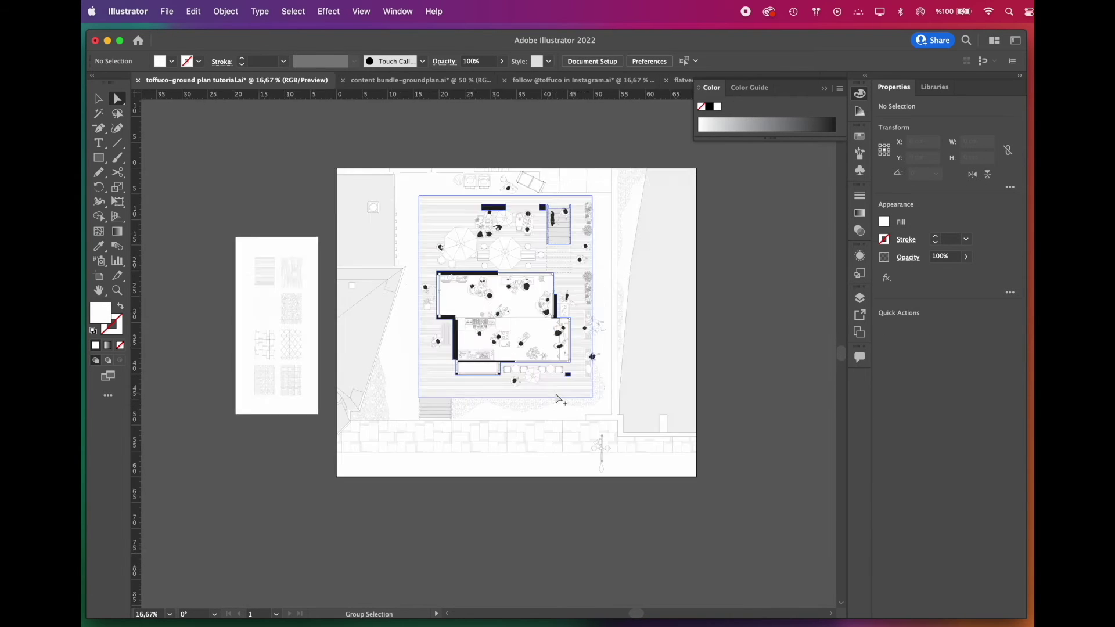
click(825, 90)
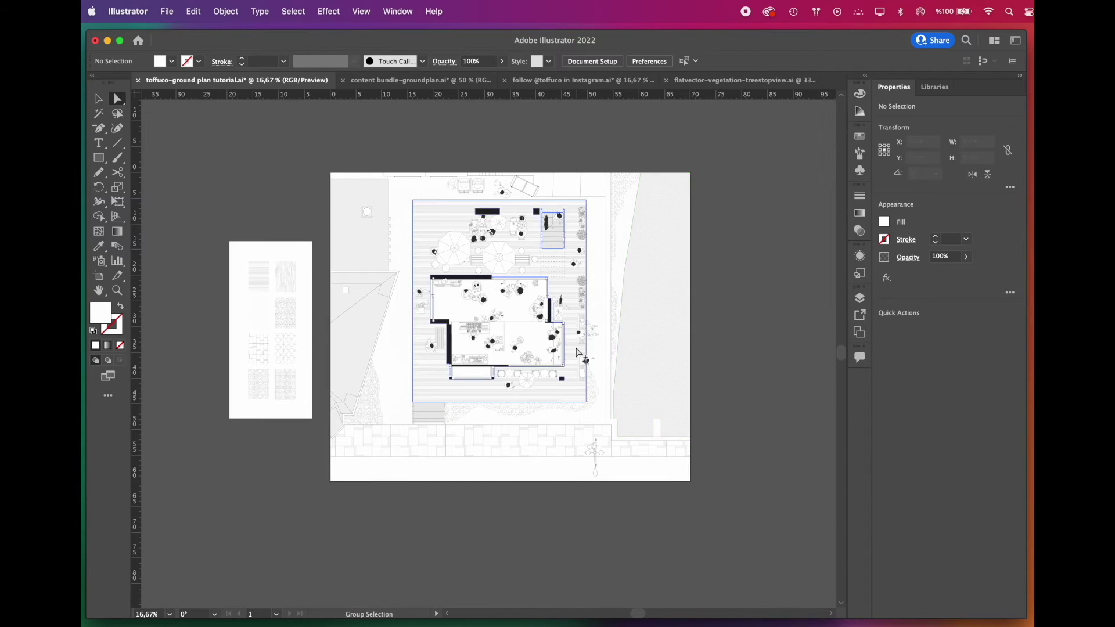
- Copy the fishing dock, fish school, rowboat, kayak and plant cluster from content bundle-groundplan.ai into the ground plan file
shift+click(754, 385)
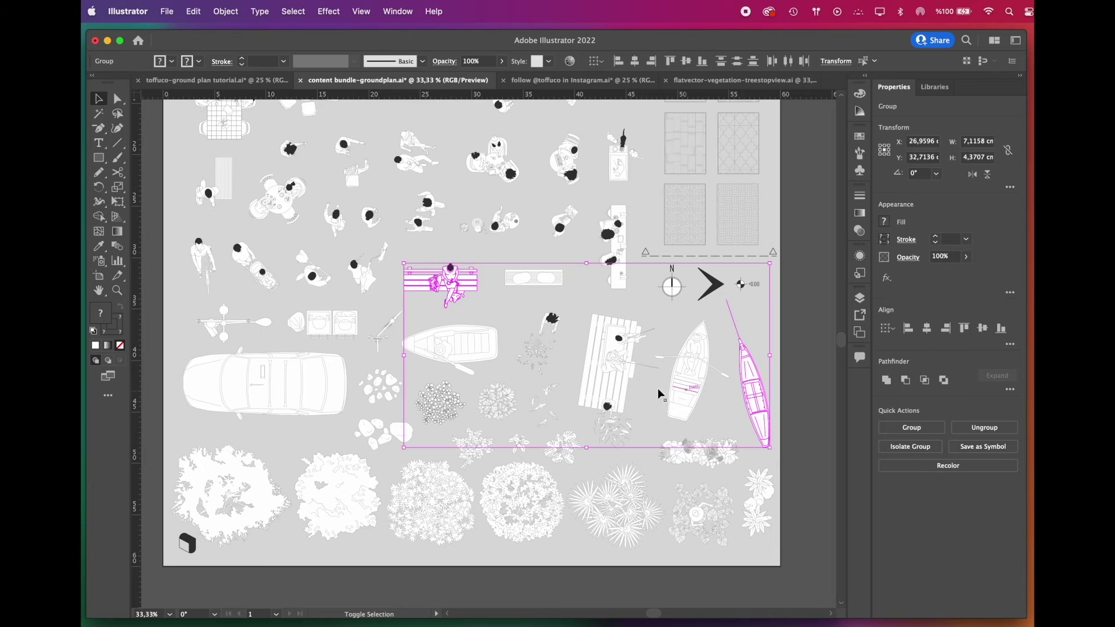
shift+click(622, 392)
shift+click(621, 430)
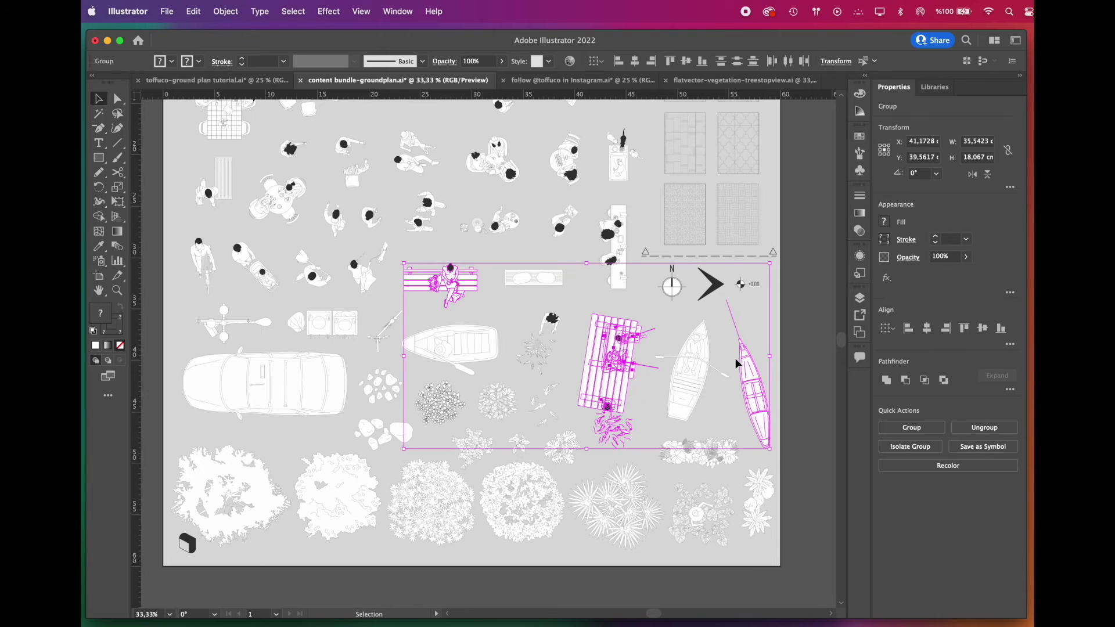
shift+click(688, 403)
key(super+c)
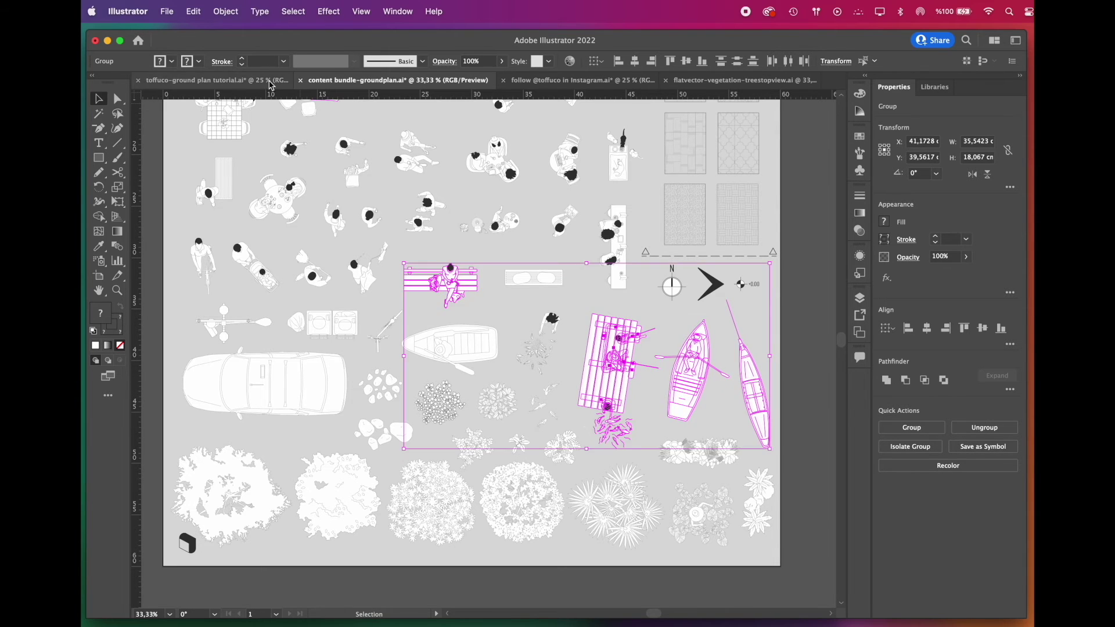
click(272, 81)
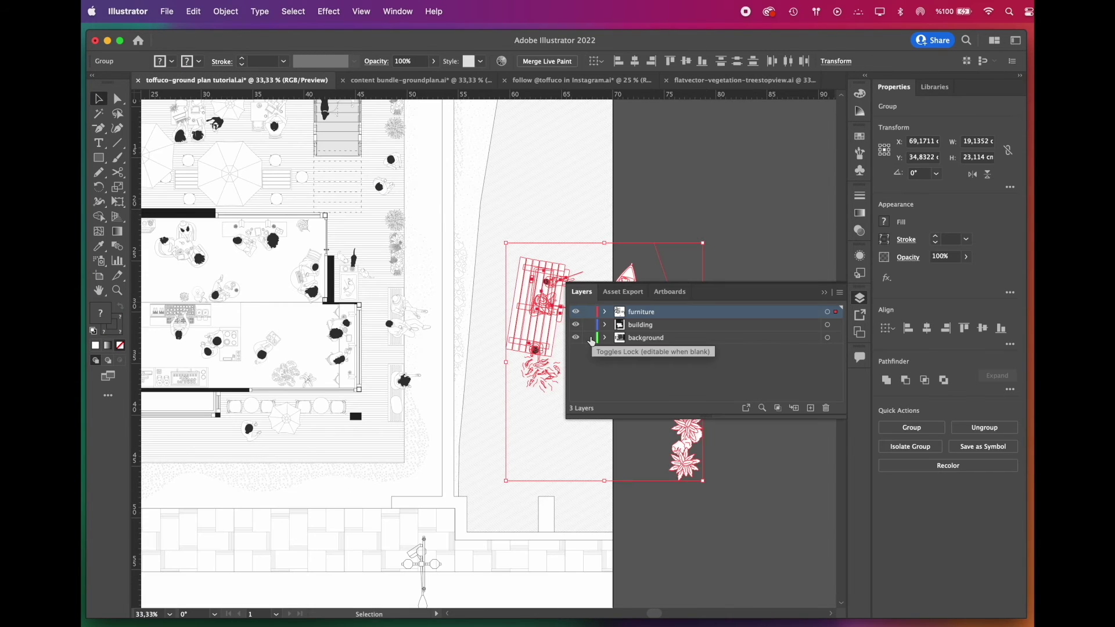
- Lock the background and building layers so that only the furniture layer is editable
click(591, 338)
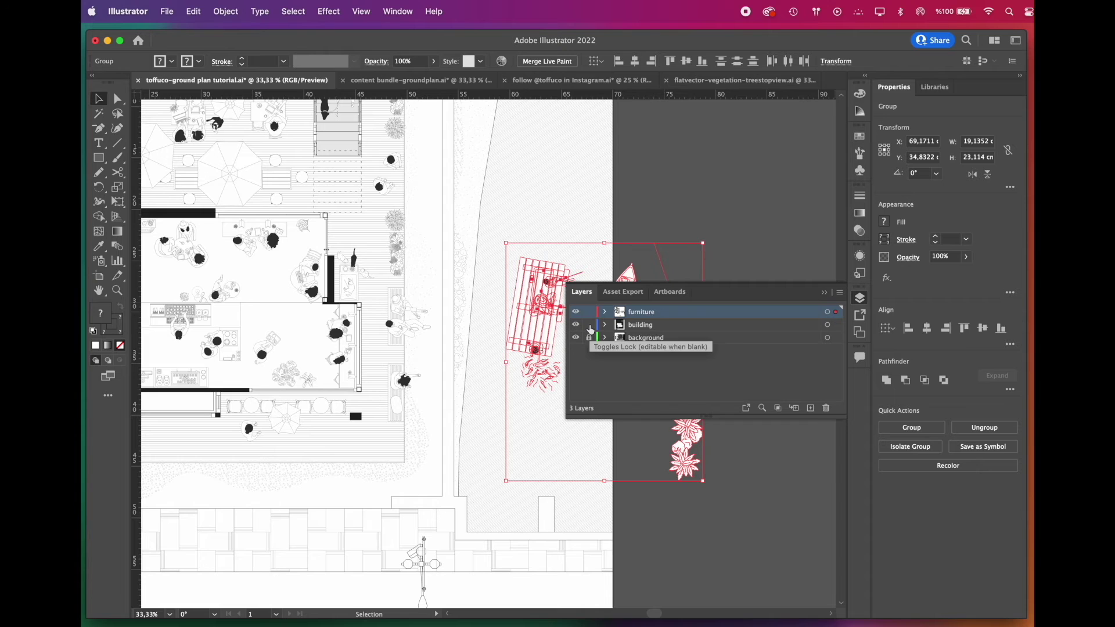
click(590, 326)
click(823, 294)
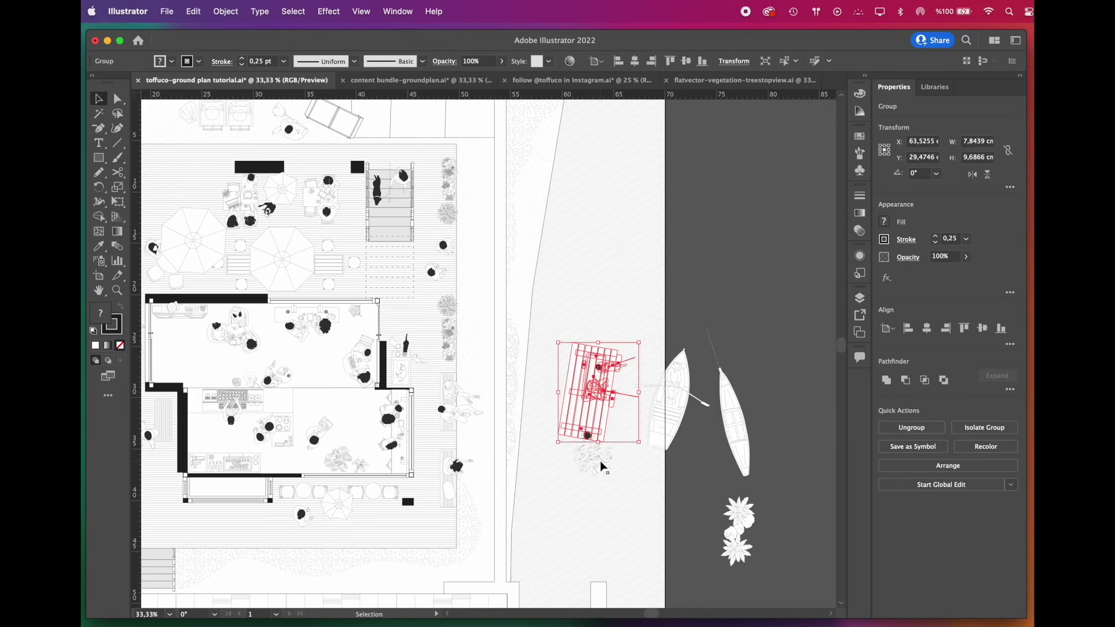
- Place the fishing dock with its fish school, the kayak and the rowboat on the water, and the plant cluster on the bank
shift+click(600, 464)
drag(599, 420, 574, 252)
scroll(574, 252, down, 2)
drag(722, 410, 535, 535)
drag(662, 387, 613, 405)
drag(730, 516, 512, 276)
- Copy the koi fish and the lily pads with the swimmer from the content bundle and paste them into the ground plan
key(ctrl+Tab)
key(super+c)
click(256, 82)
key(super+v)
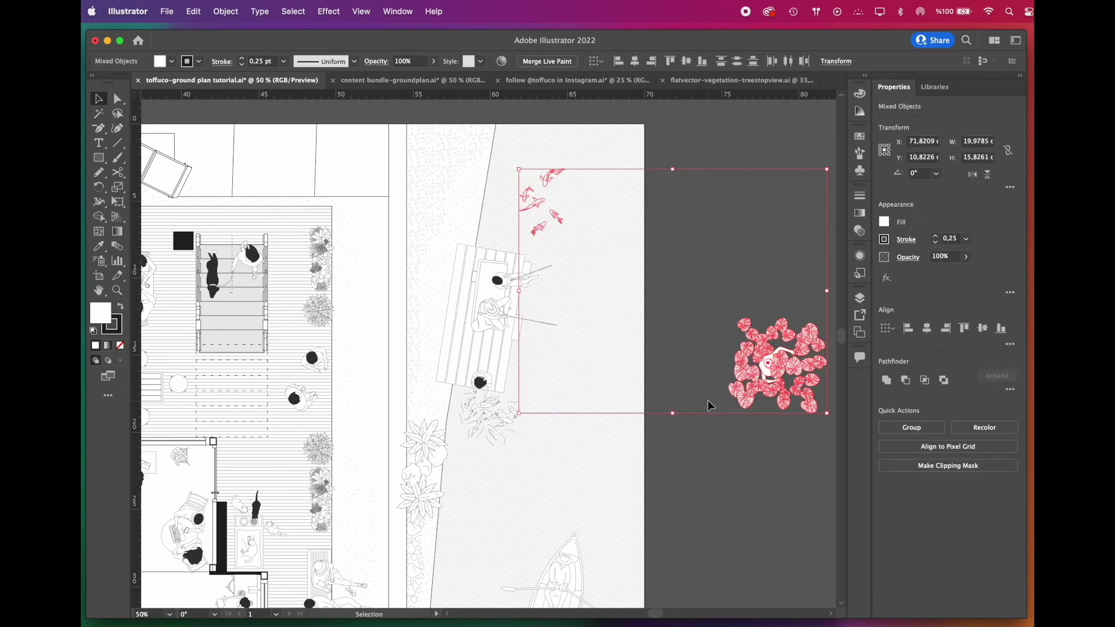
click(711, 405)
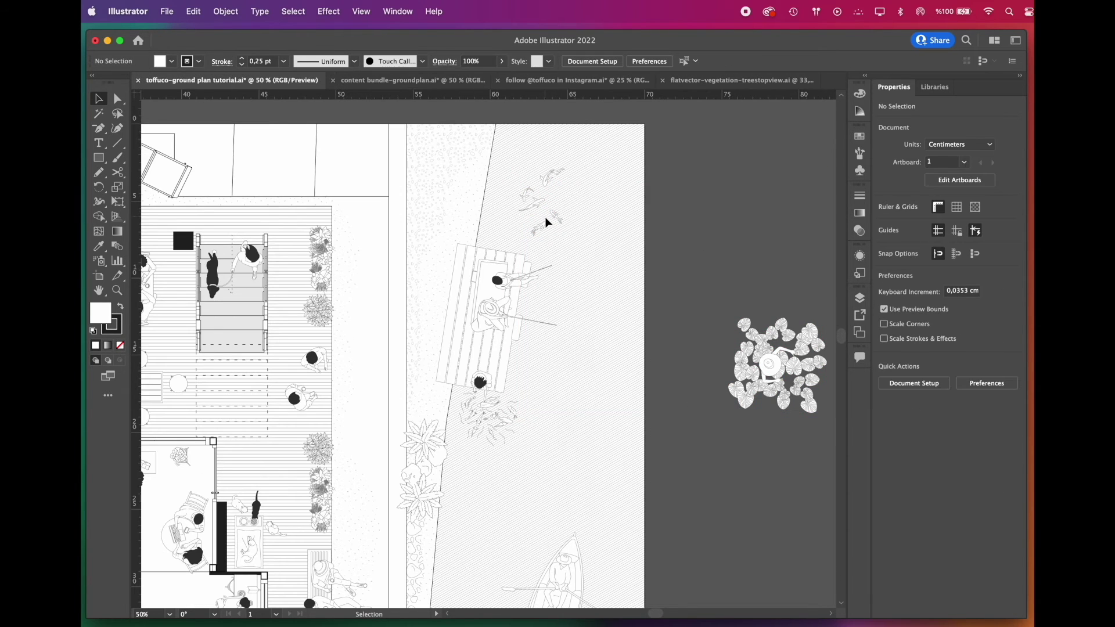
- Set the koi aside outside the artboard and place the lily pads with the swimmer on the water above the dock
click(552, 220)
drag(557, 224, 696, 406)
mouse_move(753, 313)
mouse_down()
mouse_move(568, 242)
mouse_move(575, 232)
mouse_move(541, 217)
mouse_up()
- Copy a few individual lily pads from inside the lily pad group and leave the group's isolation mode
double_click(568, 222)
scroll(571, 219, up, 2)
shift+click(553, 209)
key(super+c)
click(150, 108)
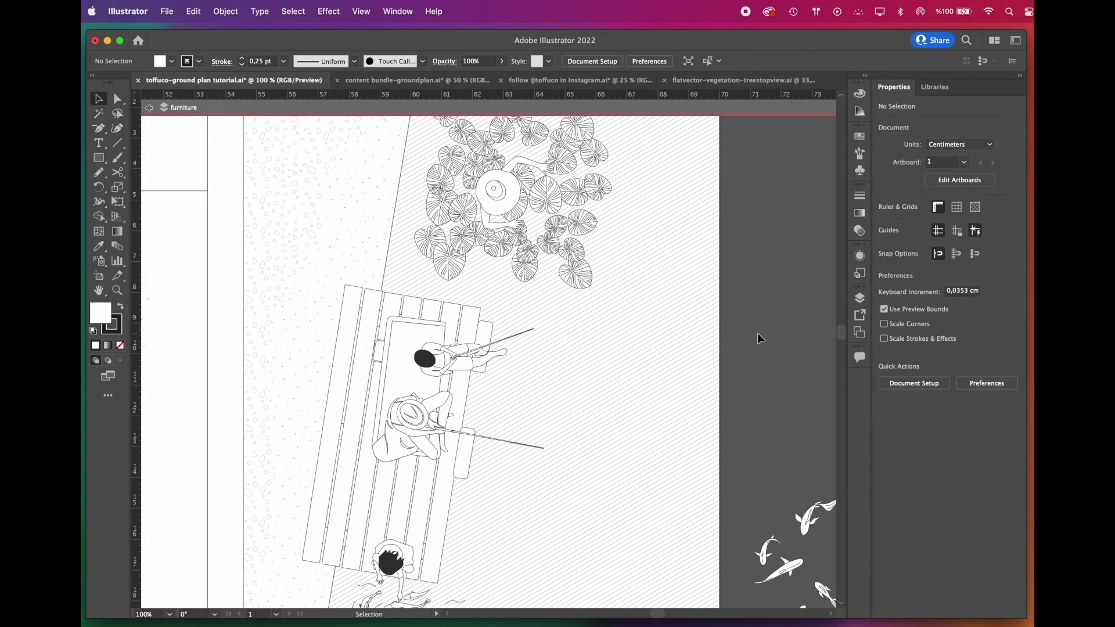
- Paste the lily pads beside the lower end of the dock and shrink them to about 1.8 × 2.2 cm
key(v)
key(super+v)
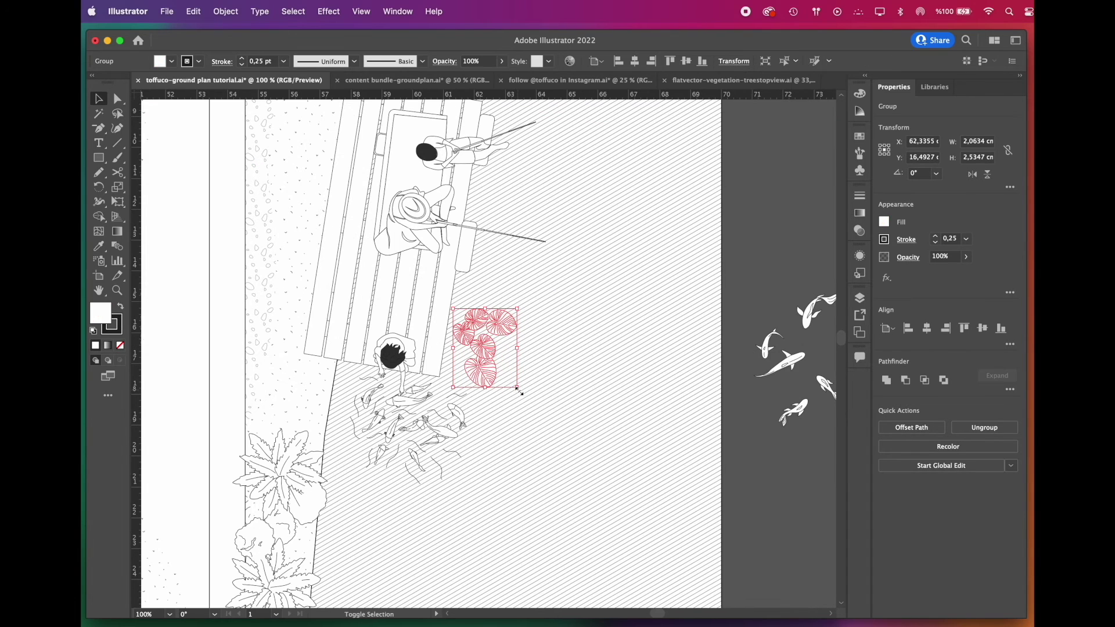
drag(518, 389, 510, 379)
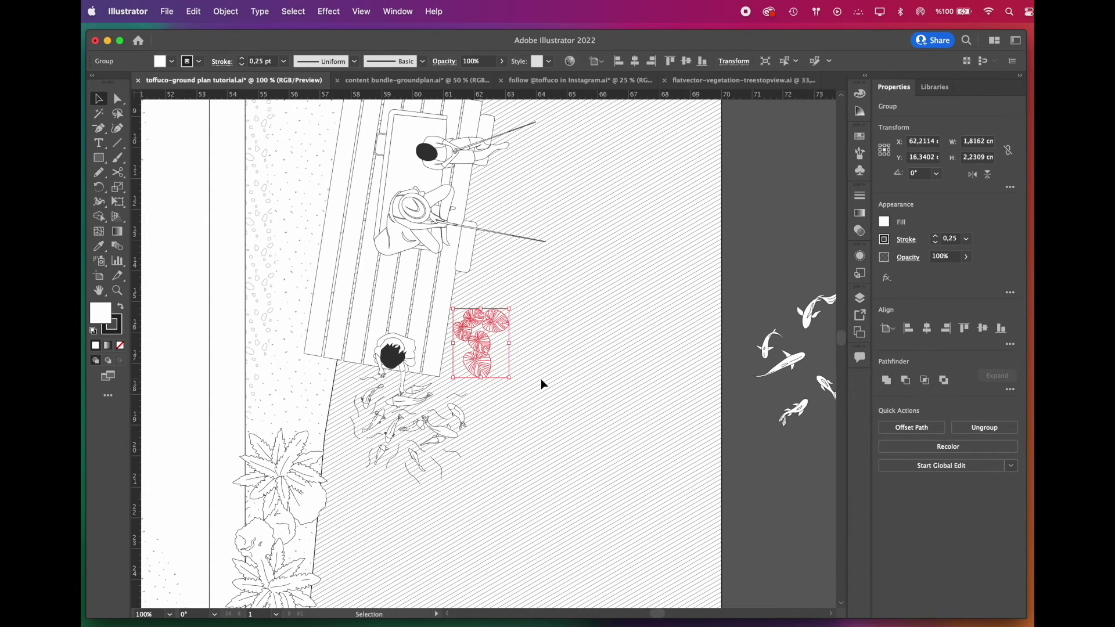
click(540, 382)
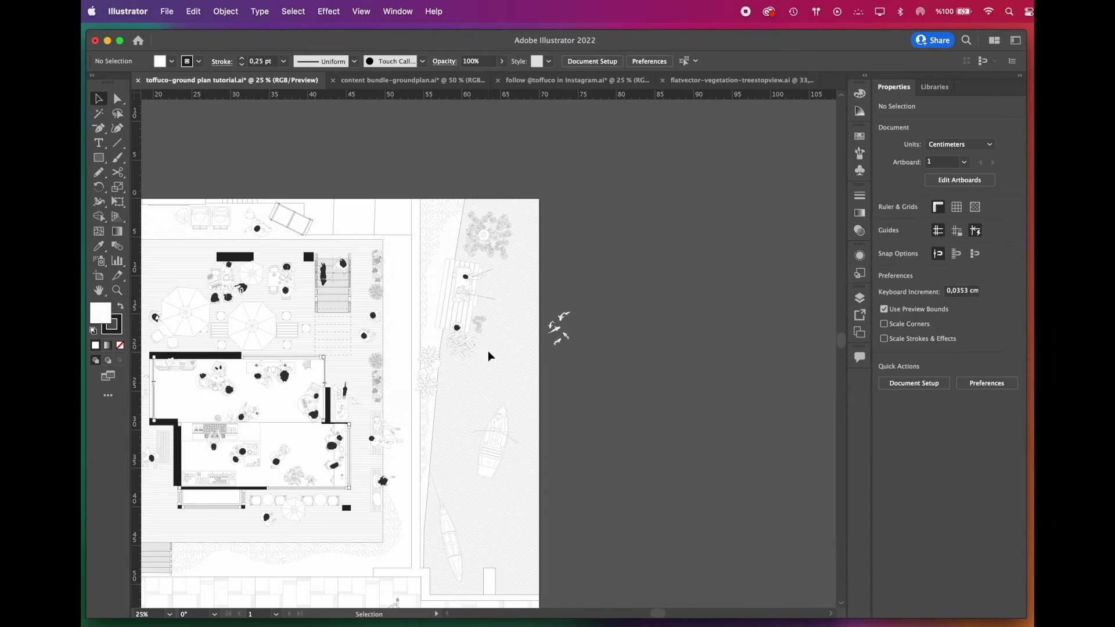
- Duplicate the small lily pad cluster to the water's edge between the rowboat and the bank
scroll(488, 351, up, 1)
drag(476, 317, 428, 493)
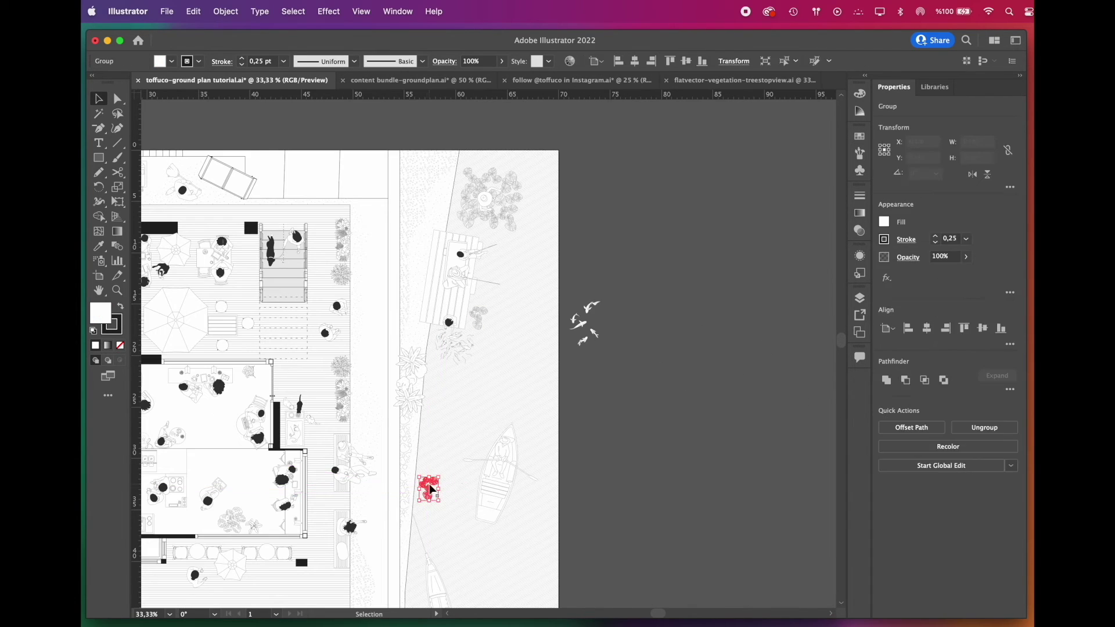
click(622, 282)
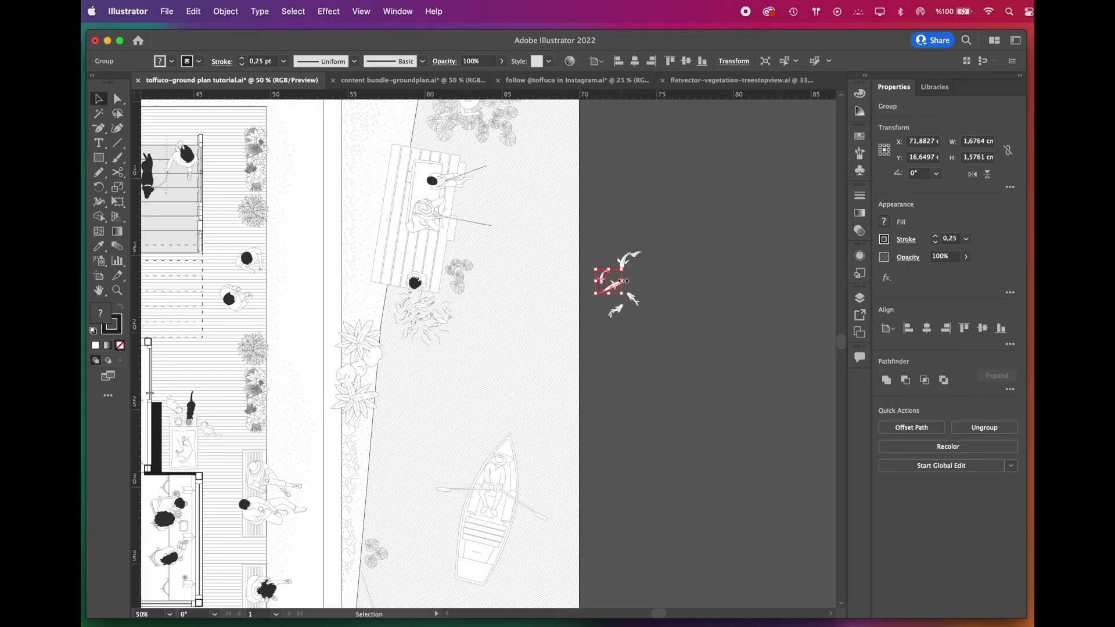
- Move the koi one by one from outside the artboard onto the water around the dock and the rowboat
drag(613, 285, 521, 217)
scroll(414, 208, up, 1)
drag(695, 279, 507, 476)
drag(683, 350, 515, 311)
drag(708, 326, 587, 306)
- Rearrange the individual koi so they are spread more loosely over the water between the dock and the boats
scroll(587, 306, down, 4)
drag(550, 149, 534, 314)
drag(607, 155, 478, 484)
scroll(643, 256, down, 1)
drag(617, 188, 549, 304)
scroll(540, 288, up, 2)
scroll(583, 256, down, 2)
scroll(657, 333, up, 2)
drag(607, 251, 631, 392)
scroll(653, 259, down, 1)
drag(500, 405, 589, 532)
scroll(644, 559, up, 2)
click(589, 531)
scroll(589, 532, down, 3)
scroll(523, 250, up, 3)
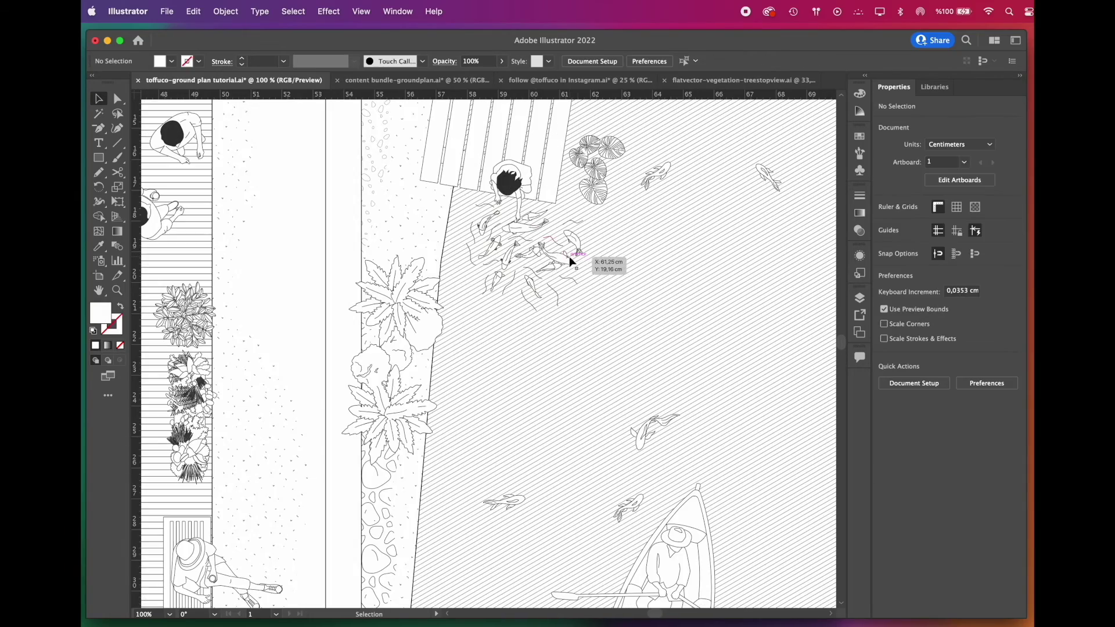
- Remove the loose ripple strokes surrounding the koi from the fish group under the person at the dock's end
double_click(531, 284)
scroll(524, 277, up, 2)
click(531, 328)
drag(588, 316, 587, 318)
key(Delete)
click(531, 261)
shift+click(509, 278)
shift+click(516, 200)
shift+click(421, 237)
- Set the Pencil tool toward smooth and draw short 0.25 pt ripple curves around the koi, lily pads, fishing line and rowboat
click(101, 176)
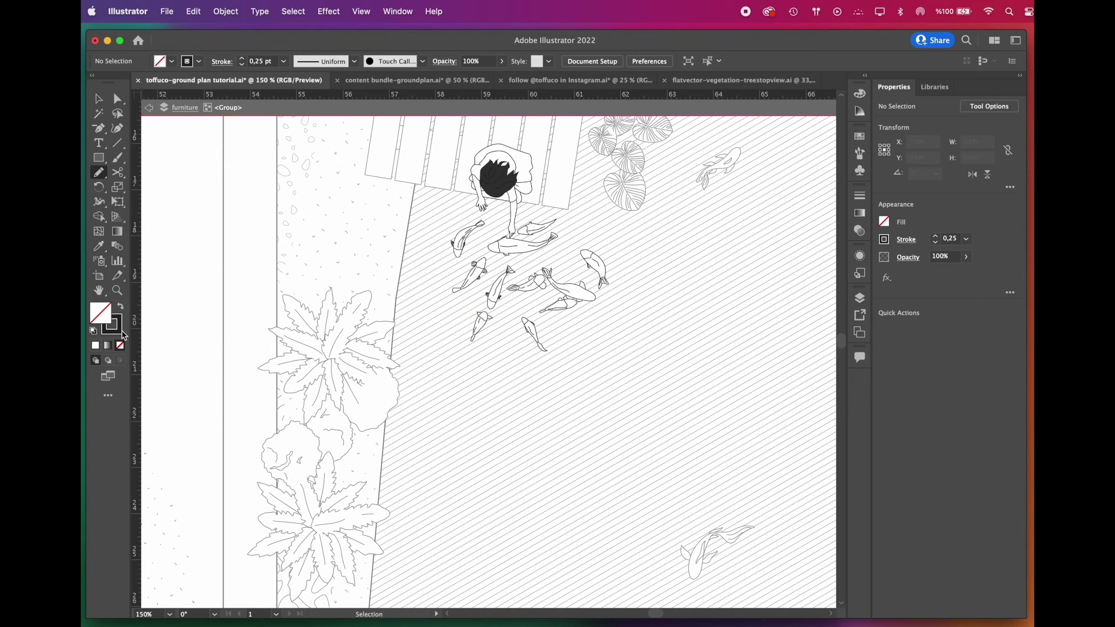
double_click(103, 177)
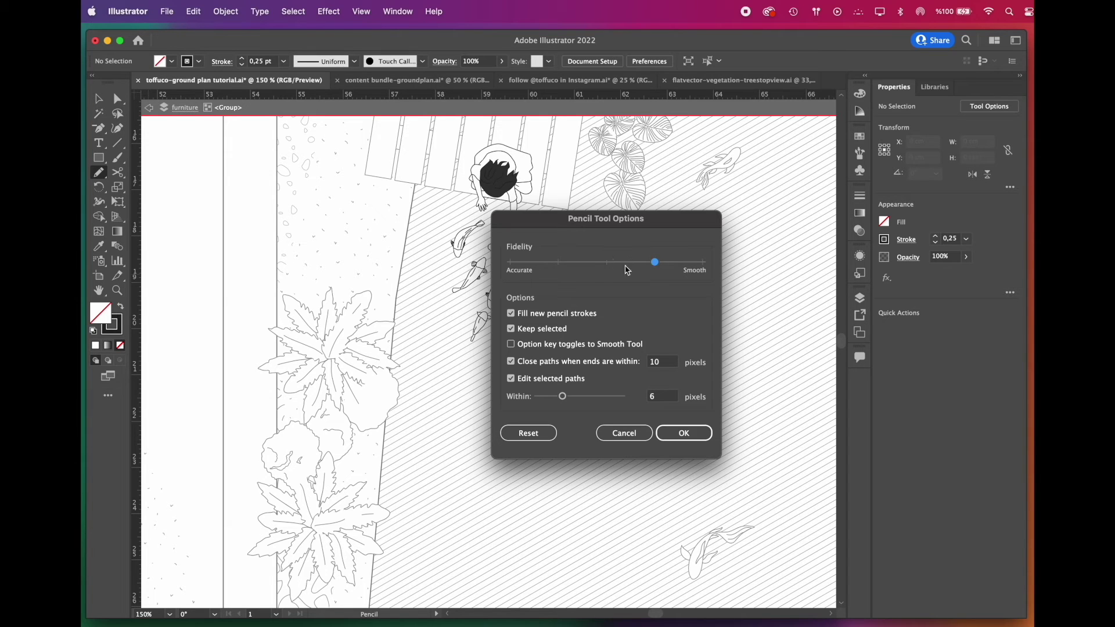
click(685, 435)
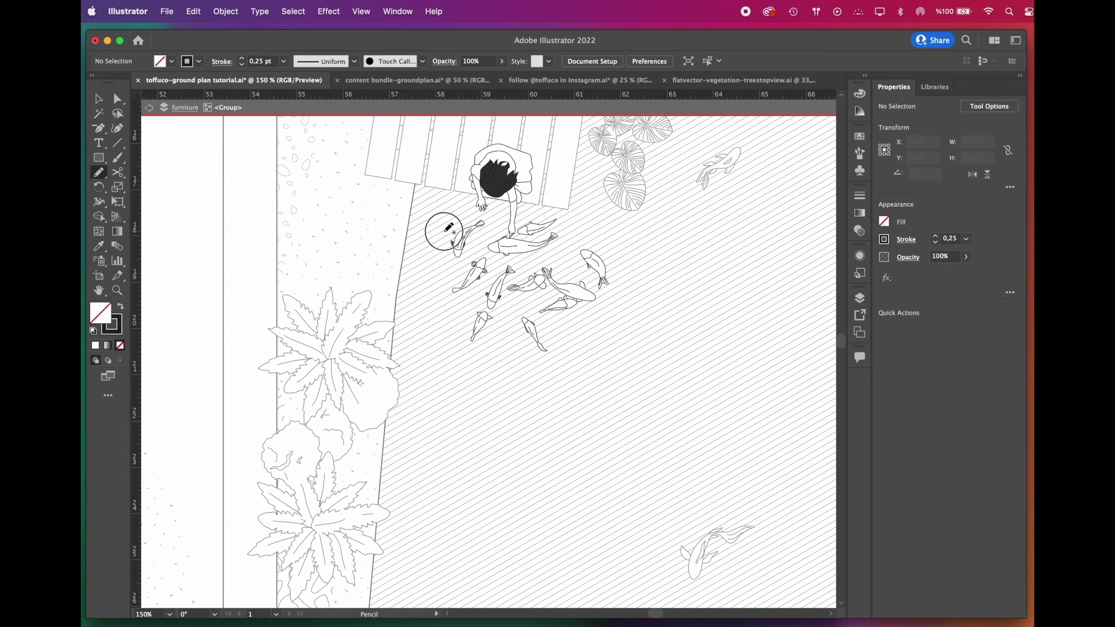
drag(451, 222, 441, 243)
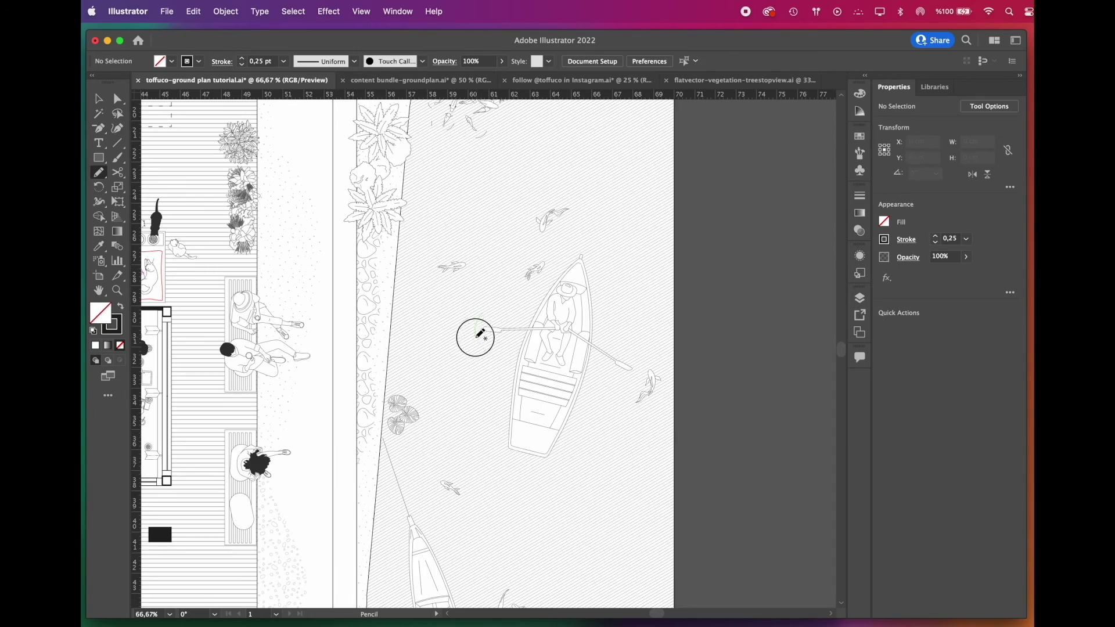
drag(473, 336, 482, 319)
mouse_move(557, 218)
mouse_down()
mouse_move(571, 265)
mouse_move(565, 250)
mouse_up()
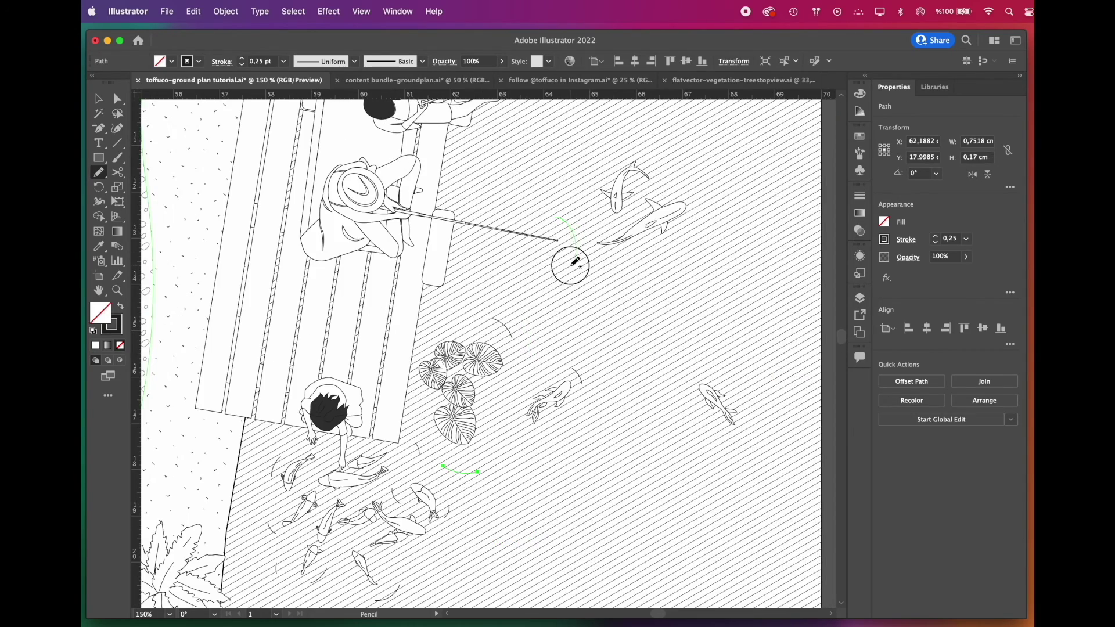
scroll(569, 371, down, 2)
scroll(565, 227, up, 1)
drag(550, 226, 565, 226)
- Draw longer freehand wave lines across the open water around the boats and along the river's outer edge
key(super+minus)
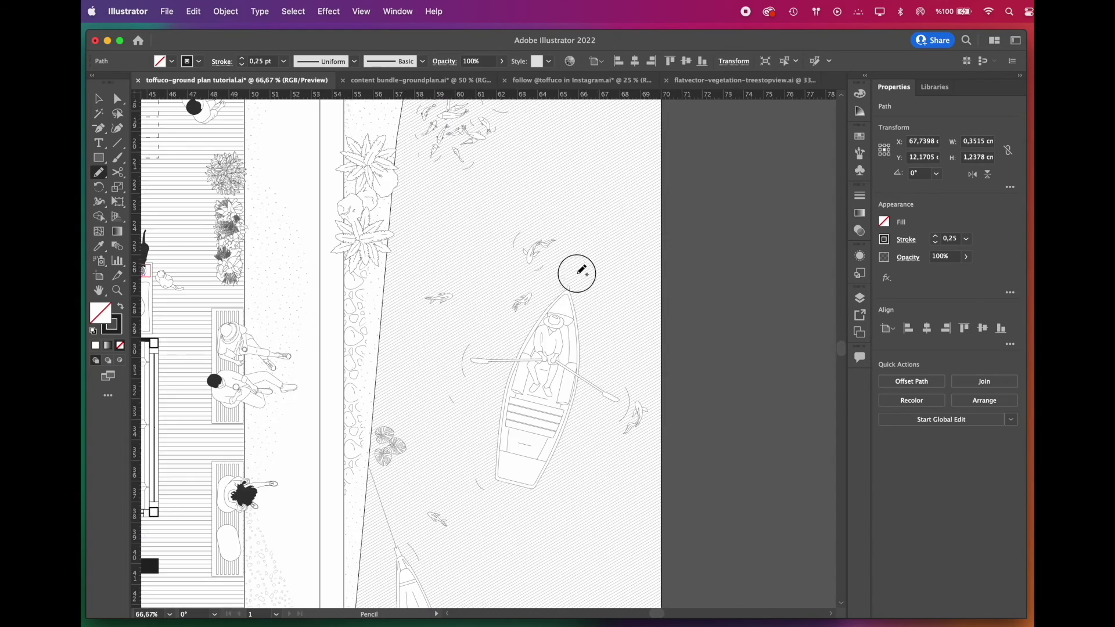
key(super+minus)
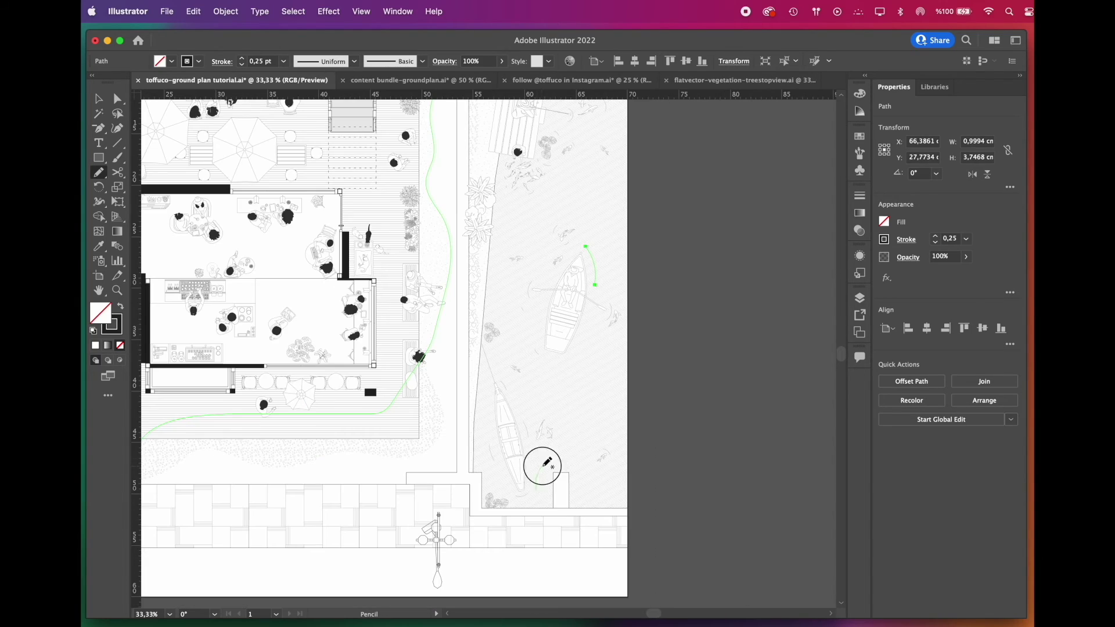
key(super+z)
drag(550, 373, 563, 406)
drag(616, 466, 600, 498)
scroll(558, 381, up, 3)
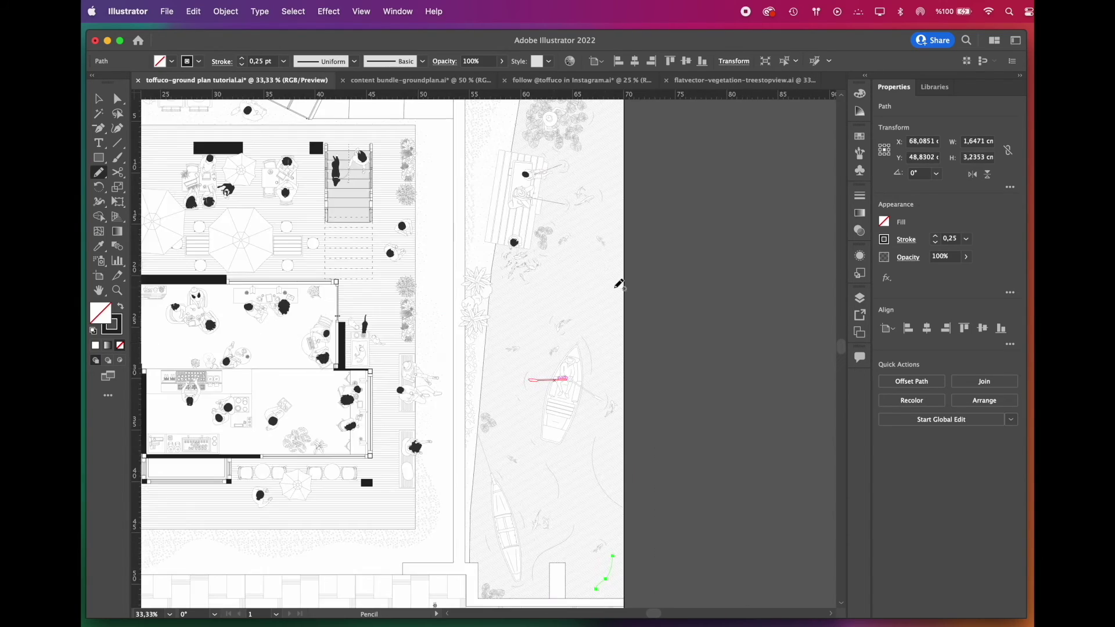
drag(542, 288, 546, 268)
drag(508, 373, 500, 408)
scroll(601, 145, up, 3)
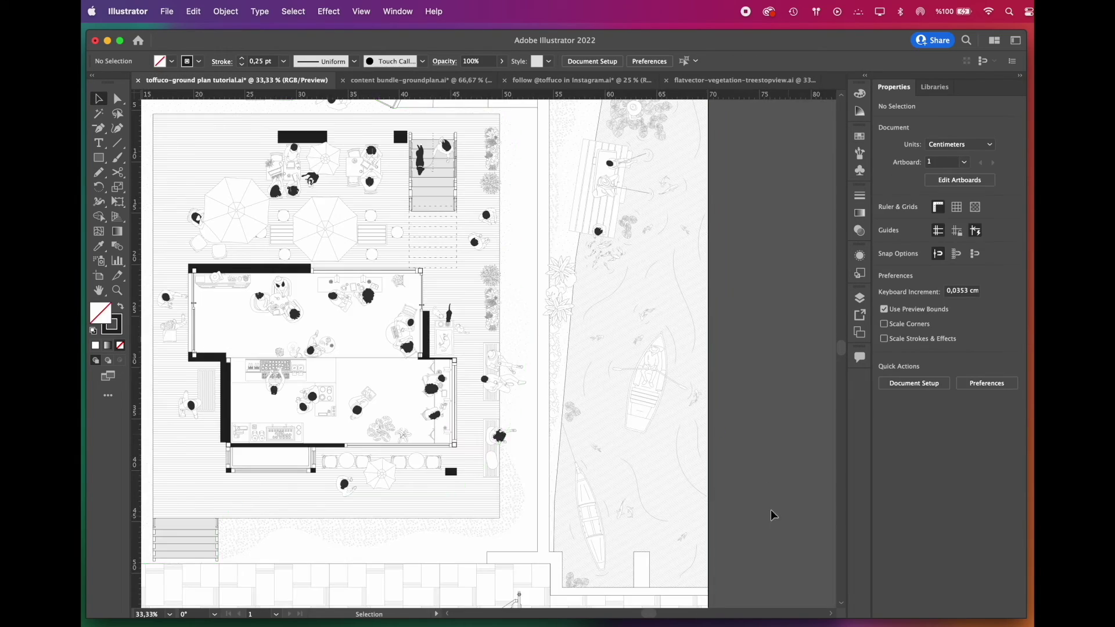
- Paste the group of stones and arrange rotated copies along the riverbank beside the plants and the small lily pads
key(super+plus)
key(super+v)
drag(517, 385, 526, 299)
click(789, 434)
scroll(468, 271, up, 1)
drag(448, 323, 536, 393)
drag(490, 352, 490, 329)
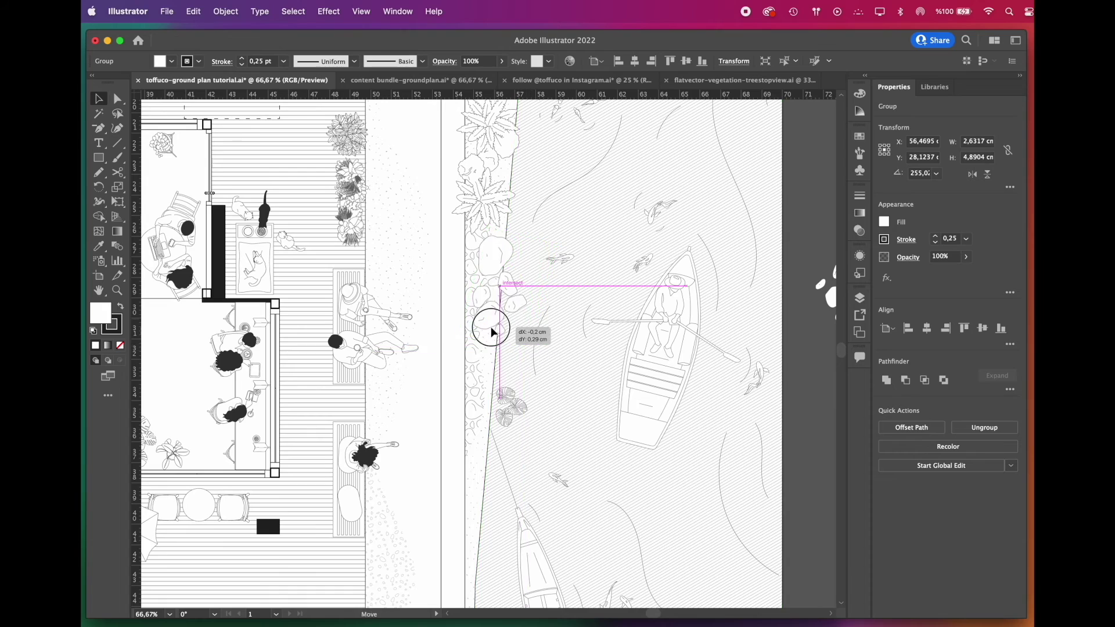
- Distribute rotated copies of the stones over the gravel strips around the deck, beside the bench and along its lower edge
scroll(490, 329, left, 8)
scroll(490, 329, down, 4)
drag(372, 427, 378, 434)
scroll(378, 433, down, 1)
drag(526, 403, 585, 336)
scroll(517, 450, down, 1)
scroll(495, 427, up, 3)
drag(494, 422, 645, 418)
drag(679, 430, 638, 397)
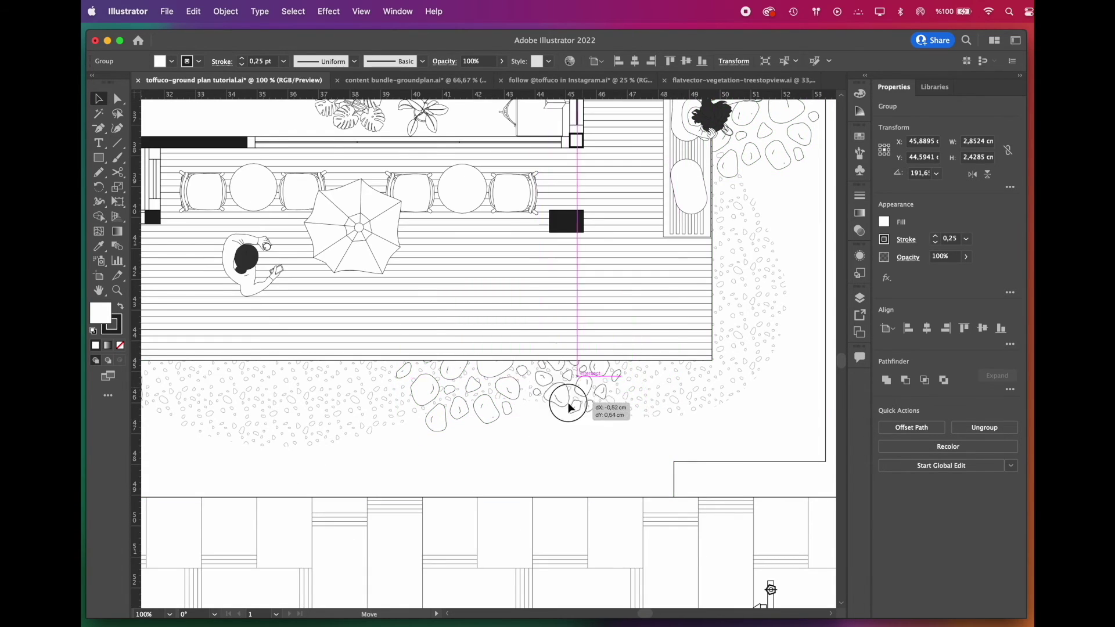
- Copy the top-view trees and the two flowering shrubs from the content bundle file and paste them into the ground plan
key(ctrl+Tab)
key(super+plus)
shift+click(515, 347)
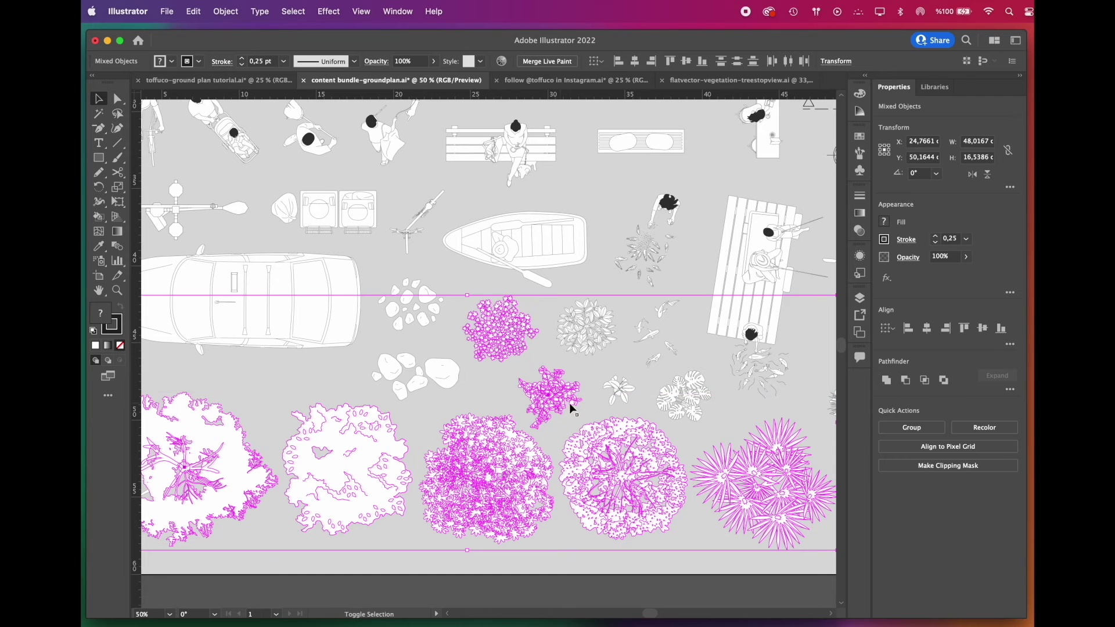
key(super+c)
click(218, 80)
key(super+v)
- Arrange the pasted trees and shrubs around the upper garden, the entrance stairs, the side yard and the lower deck corner
drag(479, 371, 501, 215)
scroll(442, 242, up, 1)
drag(360, 200, 527, 323)
click(560, 360)
scroll(523, 302, down, 2)
drag(468, 158, 723, 262)
click(669, 192)
scroll(575, 221, down, 1)
drag(600, 184, 674, 453)
drag(684, 461, 688, 477)
drag(540, 169, 638, 532)
scroll(678, 458, up, 1)
drag(481, 581, 463, 458)
key(super+plus)
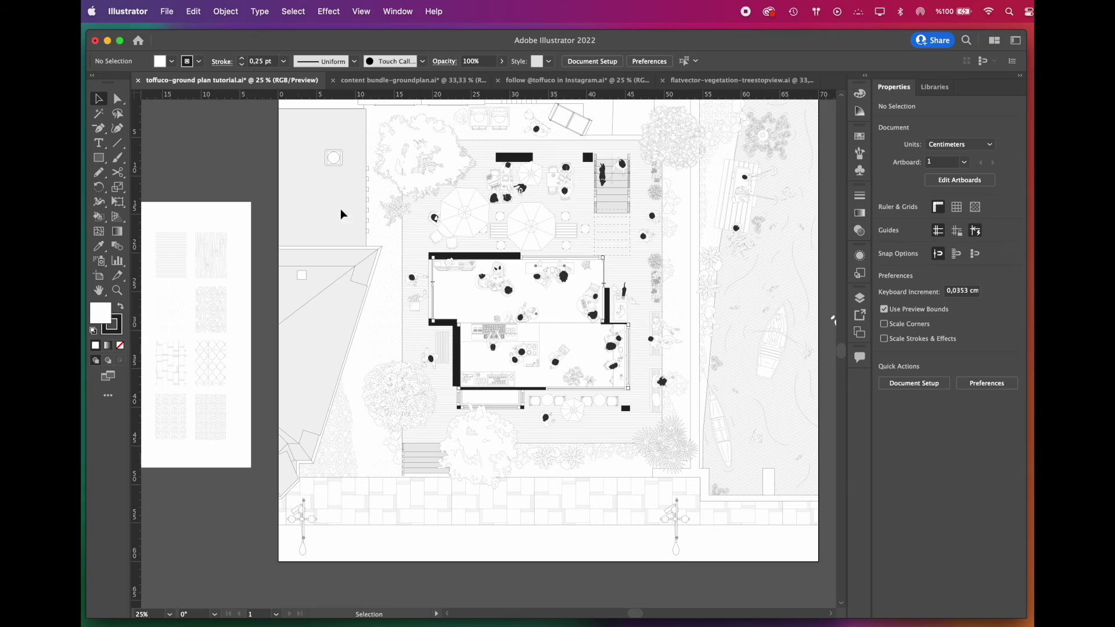
- Copy the outdoor figures, including the cyclist, stroller, bench sitter, walkers and leaf gatherer, from the content bundle into the plan
click(410, 80)
click(712, 364)
shift+click(466, 374)
shift+click(425, 296)
shift+click(259, 281)
shift+click(177, 256)
scroll(246, 276, down, 1)
shift+click(436, 221)
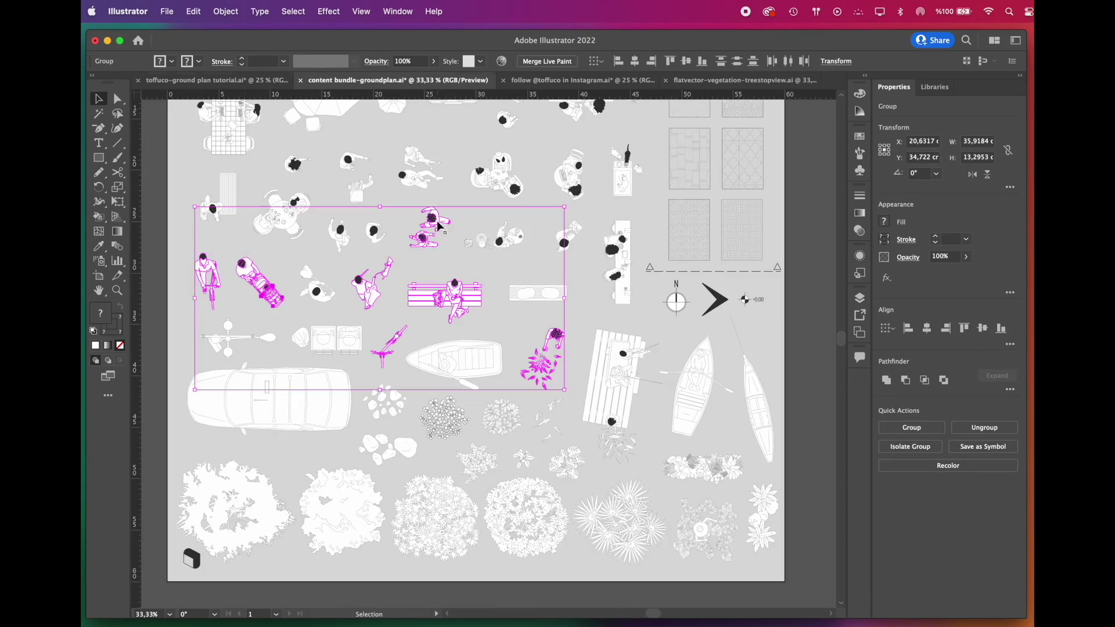
key(super+c)
click(217, 80)
key(super+v)
- Spread the pasted figures over the plan, placing the leaf gatherer in the side garden beside the tree
drag(492, 476, 593, 369)
drag(425, 539, 359, 346)
drag(601, 590, 362, 309)
scroll(361, 337, up, 3)
- Copy some loose leaves out of the leaf gatherer's group and scatter them, enlarged, over the neighboring roof
double_click(391, 307)
scroll(326, 291, up, 1)
drag(356, 401, 472, 326)
shift+click(498, 239)
key(super+c)
scroll(449, 425, down, 2)
key(super+v)
drag(487, 372, 352, 276)
drag(346, 217, 338, 179)
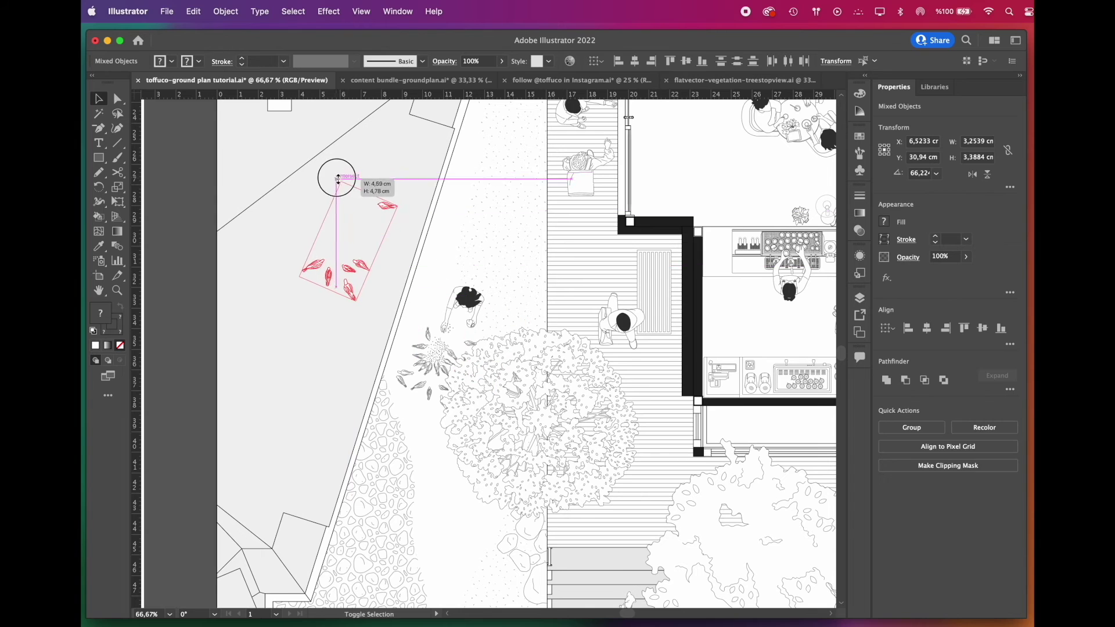
drag(348, 268, 421, 244)
- Position the remaining street figures along the pavement in front of the building
scroll(344, 305, down, 3)
drag(347, 581, 363, 406)
scroll(506, 465, up, 1)
drag(262, 343, 505, 343)
- Draw two crosswalk stripes on the street, the first about 13.3 × 1.5 cm, and shift the stroller over them
scroll(581, 290, up, 1)
key(m)
drag(648, 465, 443, 442)
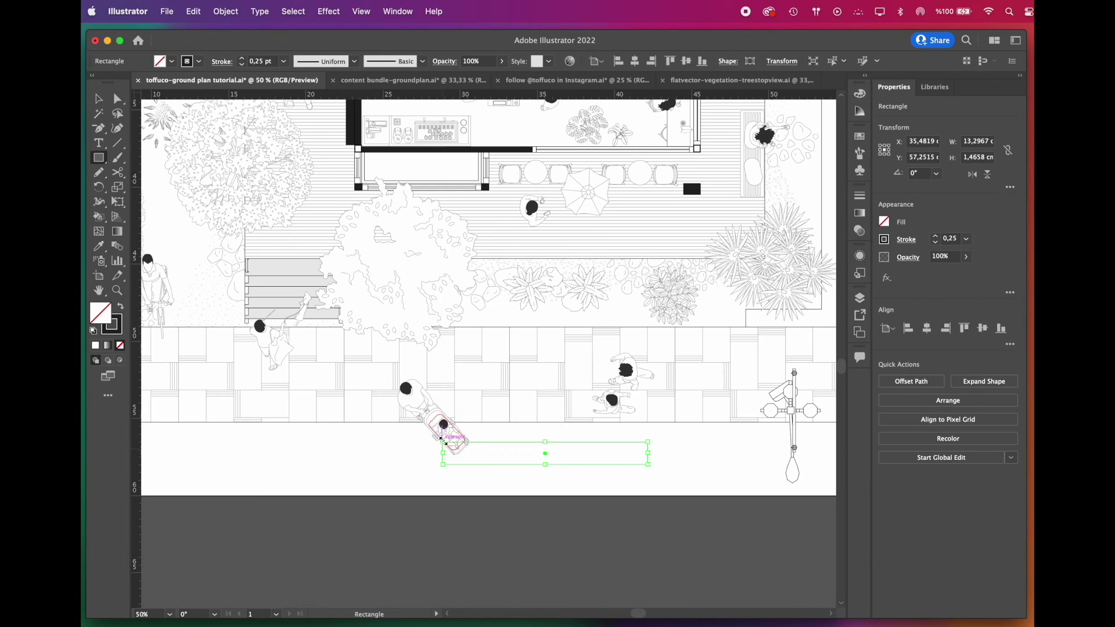
mouse_move(444, 483)
mouse_down()
mouse_move(649, 493)
mouse_move(649, 504)
mouse_up()
key(v)
click(627, 540)
drag(473, 463, 530, 463)
- Paste the car and place it on the street at the lower edge of the artboard, beside the crosswalk
scroll(488, 407, left, 3)
key(super+v)
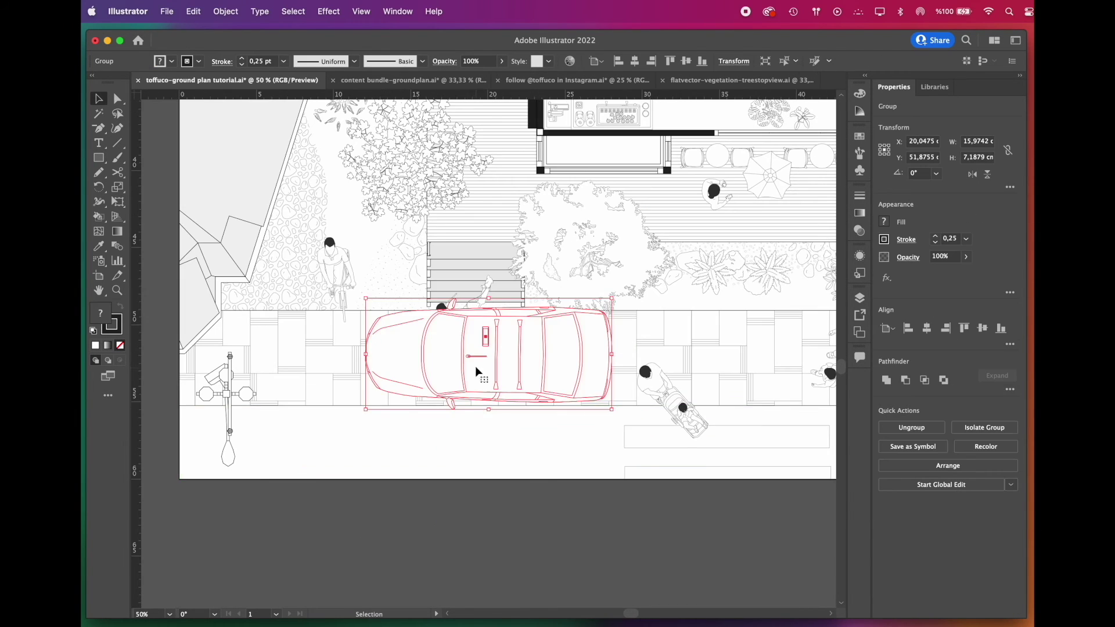
drag(476, 372, 391, 510)
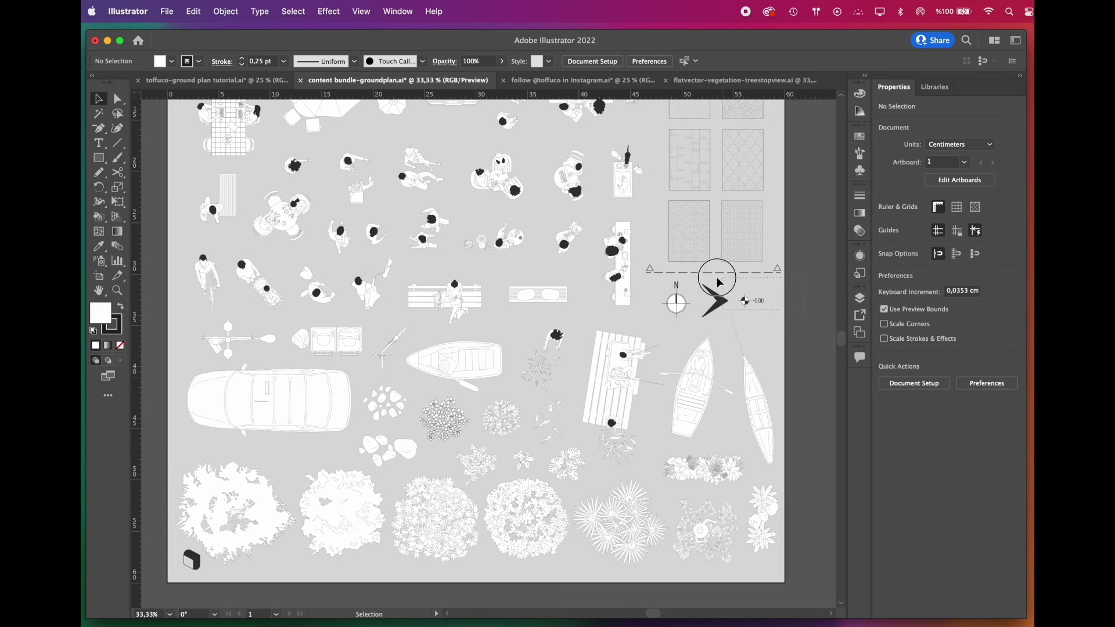
- Bring the drawing symbols from the content bundle into the plan and place the black arrow outside the building's left wall
click(651, 268)
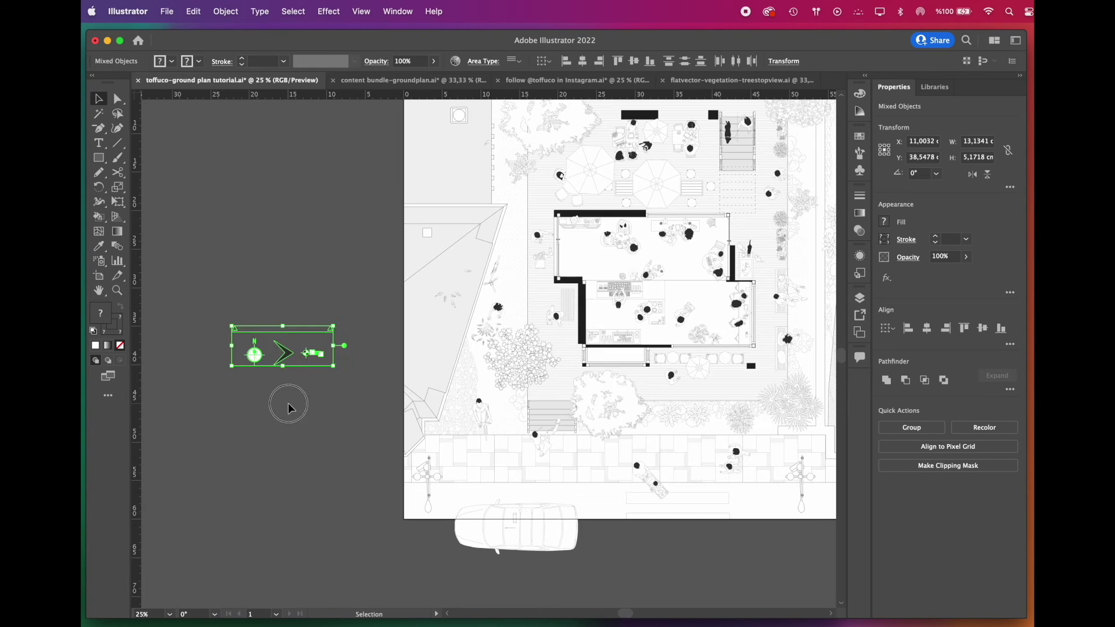
click(289, 403)
drag(290, 356, 511, 243)
- Move the black arrow and the remaining drawing symbols to the furniture layer
click(860, 298)
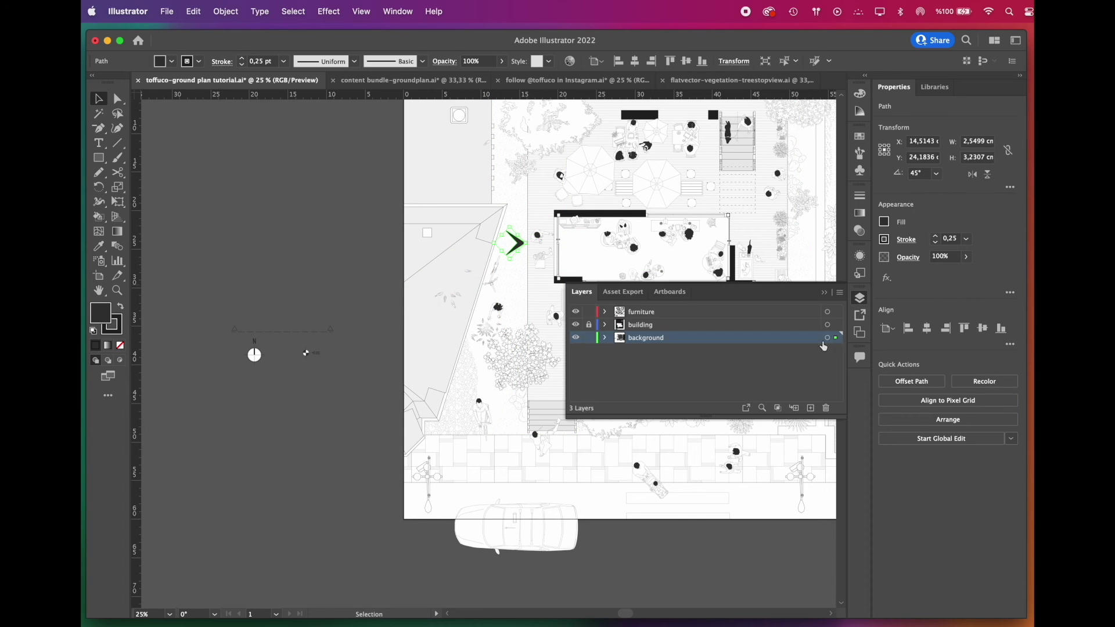
drag(835, 336, 839, 312)
drag(351, 291, 201, 389)
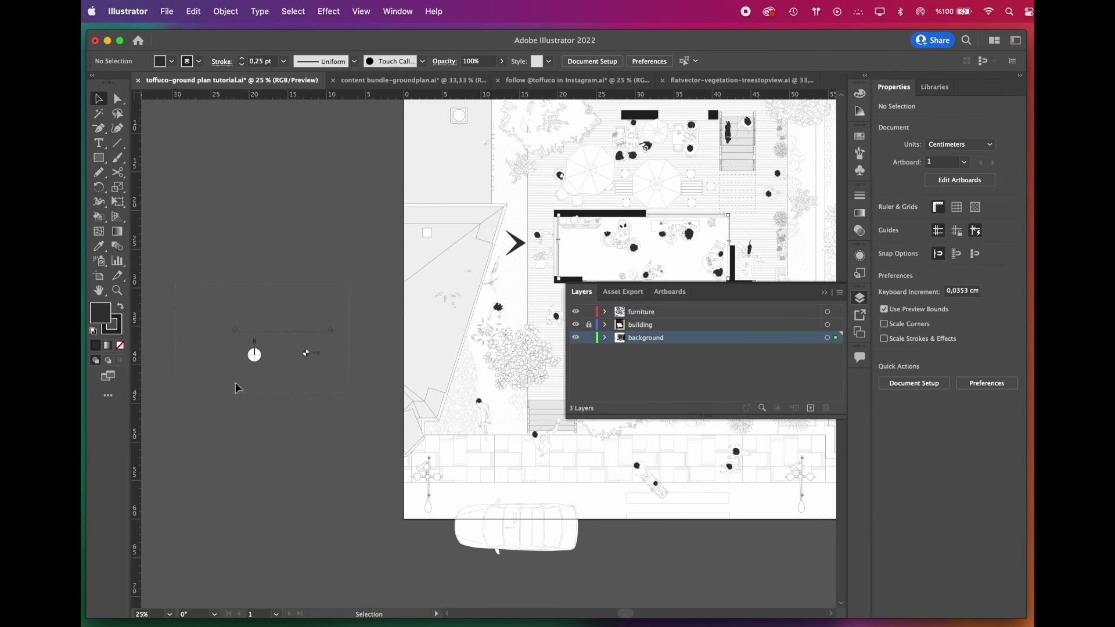
drag(835, 325, 836, 313)
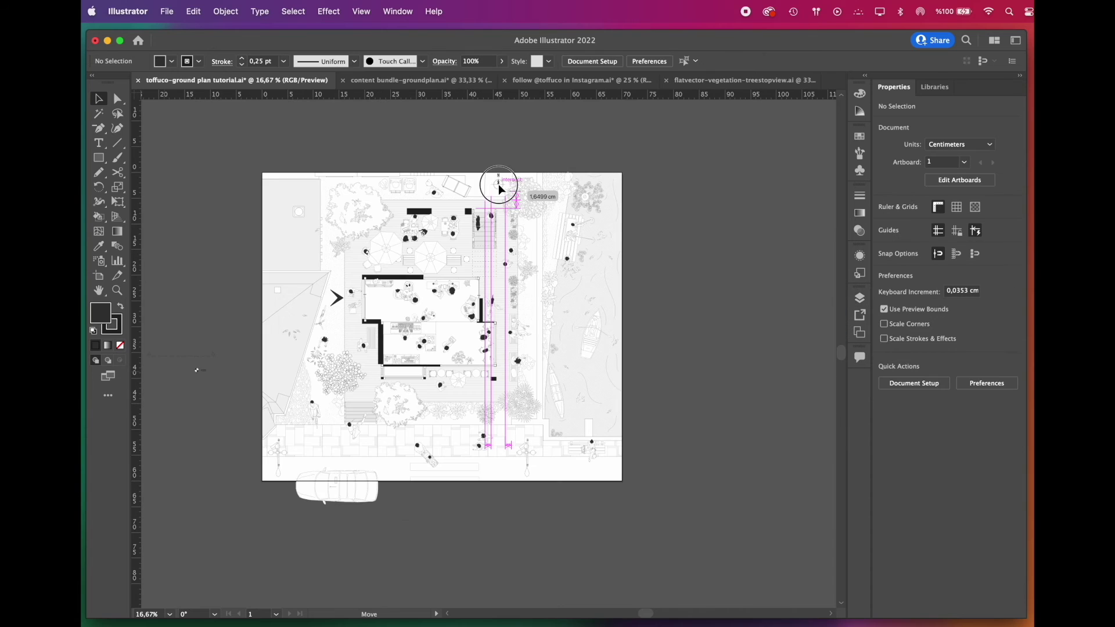
- Place the north symbol on the strip between the deck and the river, and the level mark on the crosswalk
drag(498, 184, 643, 344)
key(ctrl+plus)
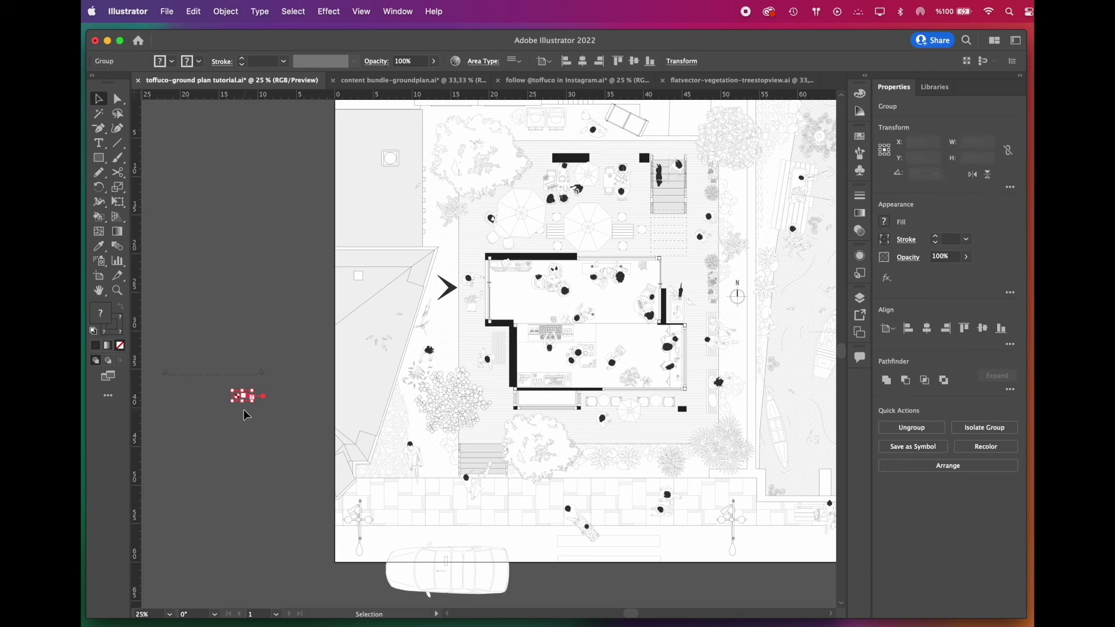
drag(237, 397, 636, 544)
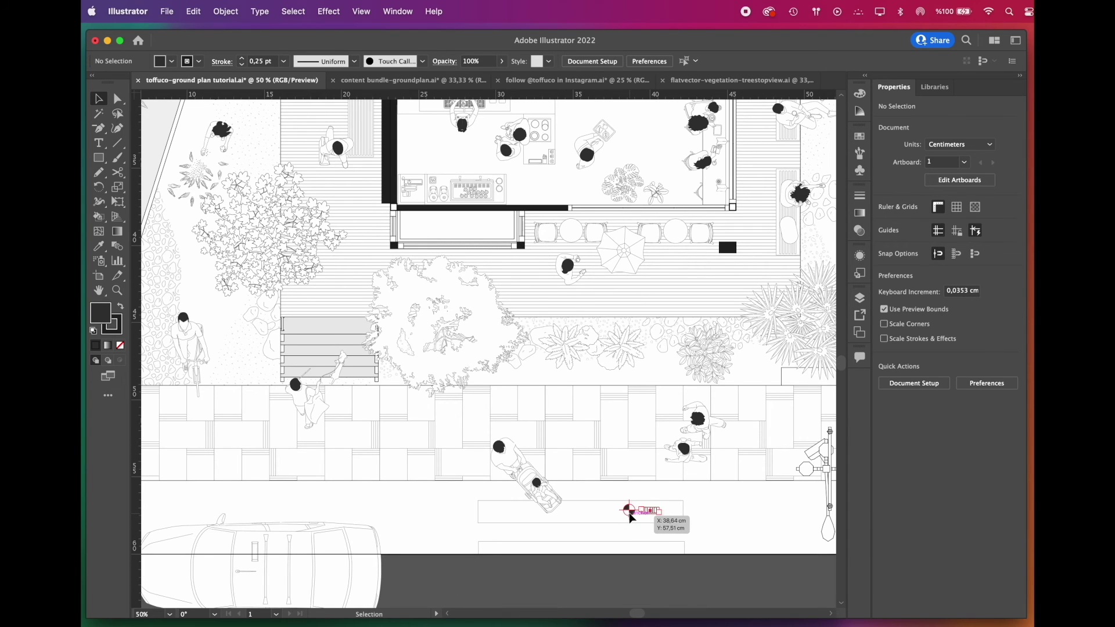
- Copy the level mark straight up onto the pavement and change its value to +0.15
drag(630, 515, 629, 439)
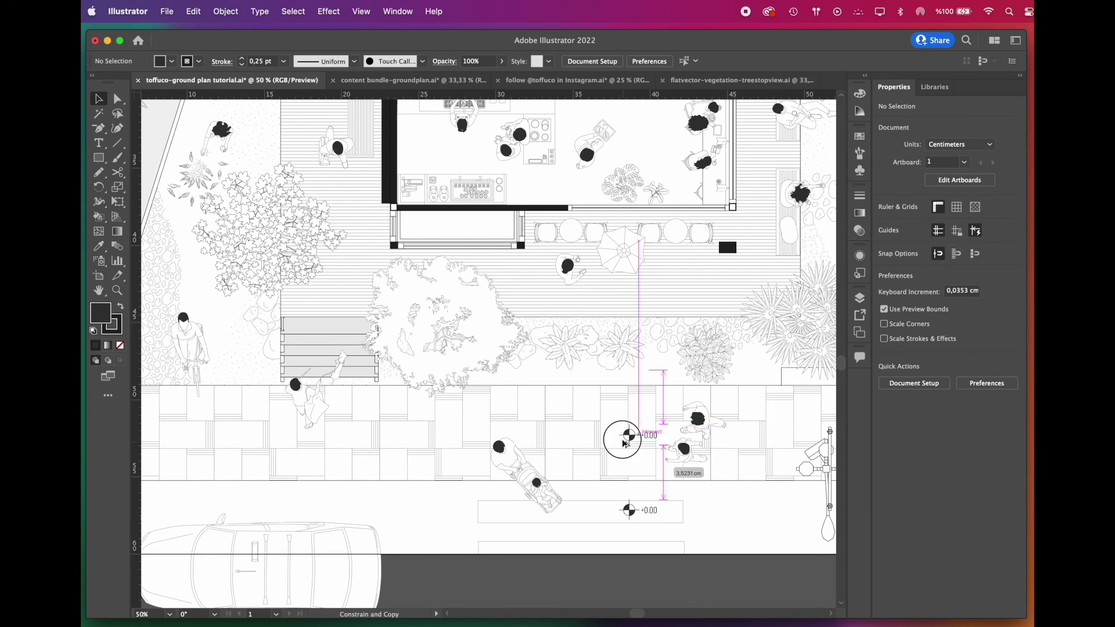
double_click(631, 425)
text(15)
- Copy the level mark from the pavement onto the lower deck and change its value to +0.90
drag(553, 450, 556, 275)
double_click(572, 274)
double_click(572, 274)
text(90)
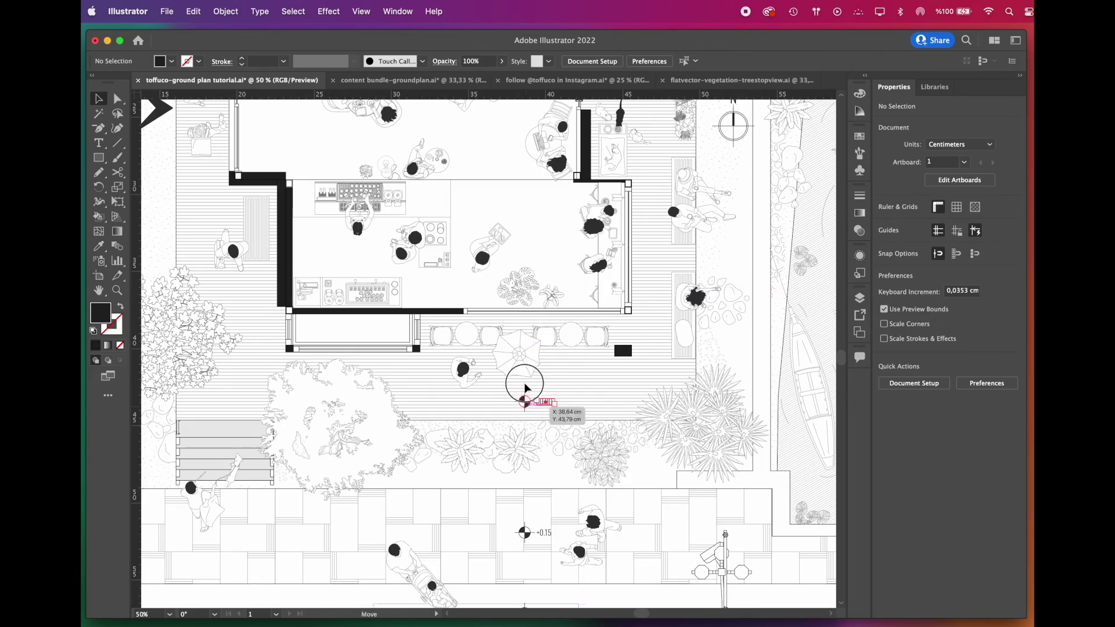
- Copy the deck's level mark into the lower interior room and change its value to +1.20
drag(542, 400, 541, 265)
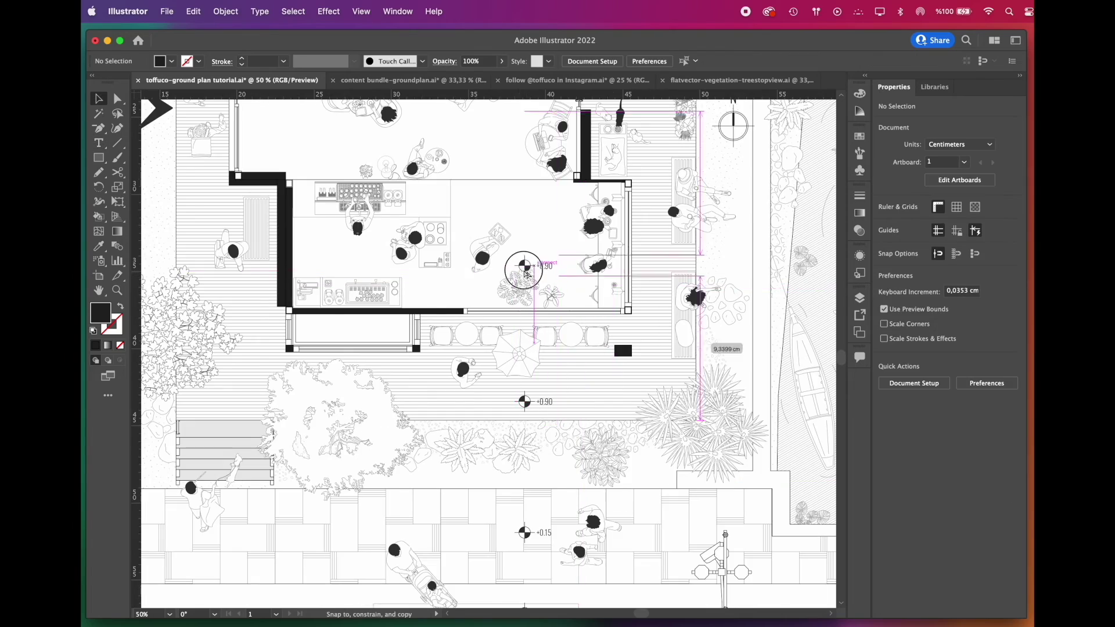
drag(541, 266, 542, 252)
double_click(520, 304)
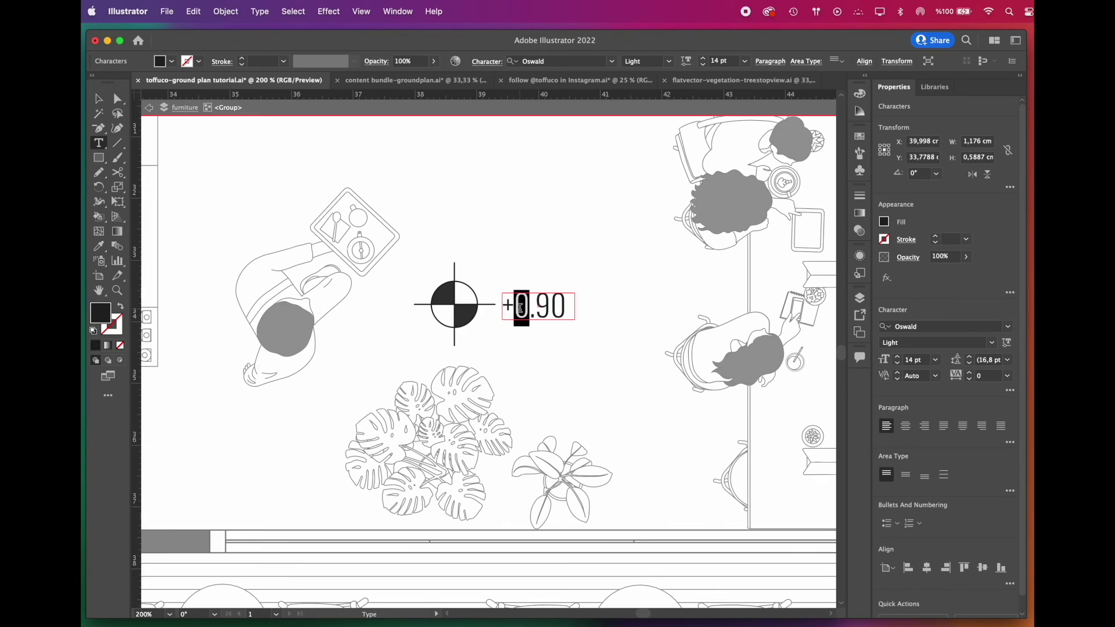
text(1)
double_click(547, 306)
text(20)
click(149, 106)
click(149, 106)
key(v)
scroll(525, 259, down, 3)
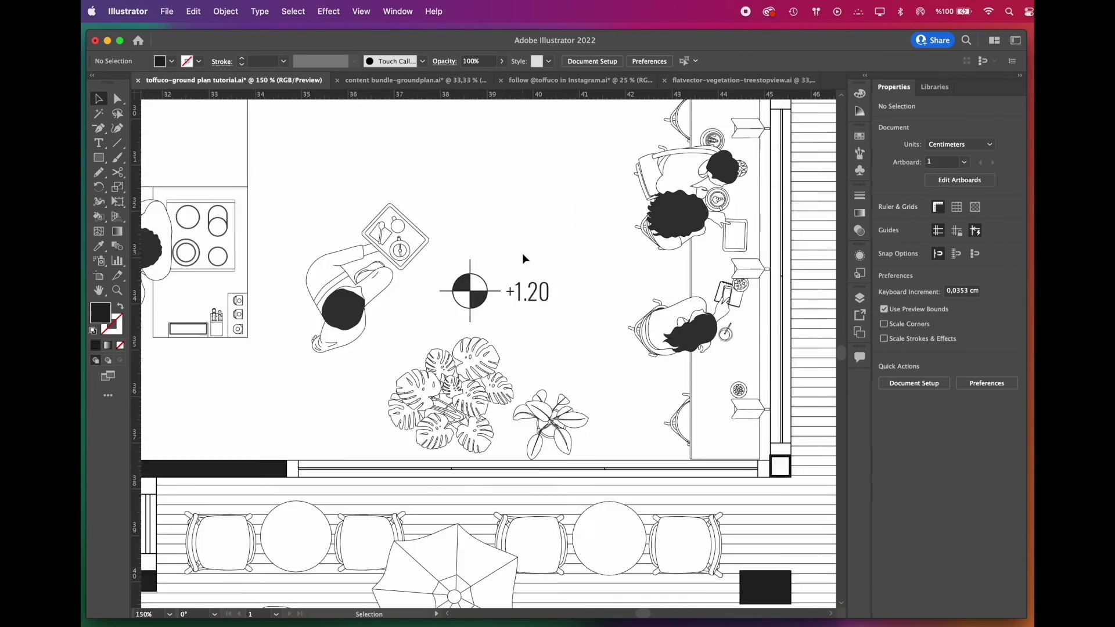
- Add further copies of the level mark in the upper interior room and on the upper deck, aligned in the same column
click(582, 251)
shift+click(583, 346)
shift+click(571, 567)
drag(533, 331, 532, 316)
drag(564, 346, 564, 218)
- Copy the lower deck's level mark horizontally onto the river and change its value to -3.00
drag(461, 441, 750, 445)
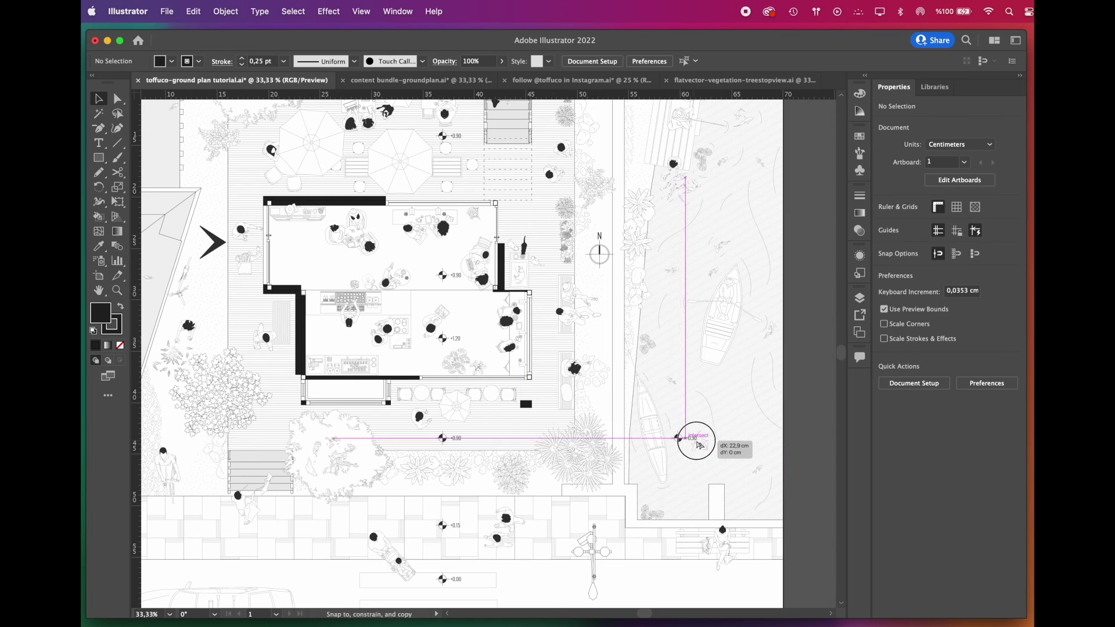
scroll(750, 445, up, 3)
double_click(657, 419)
text(-3.00)
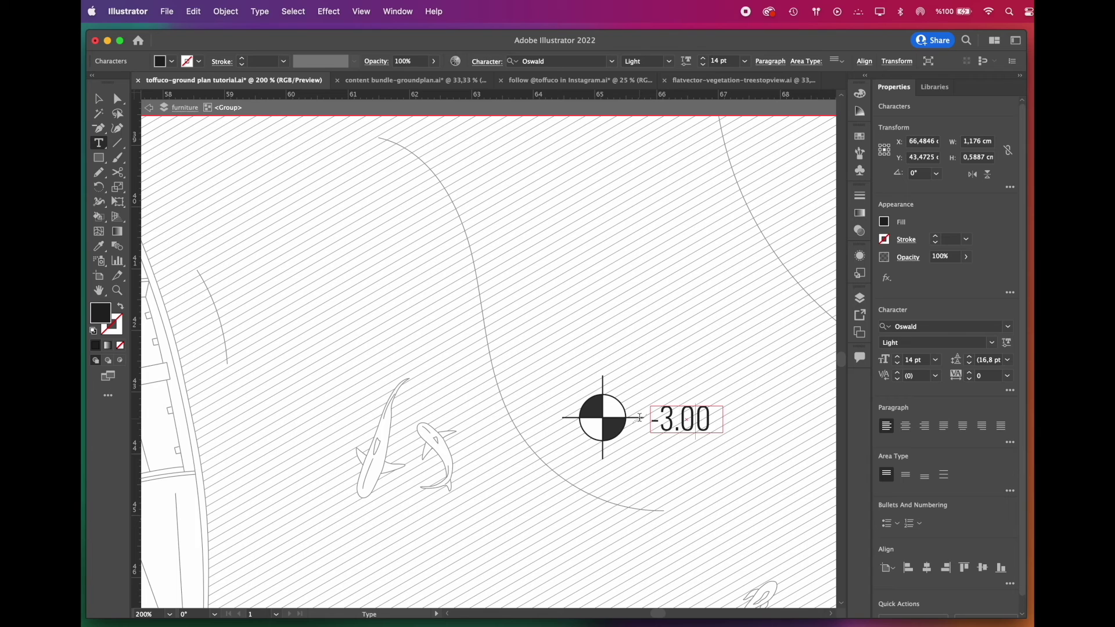
click(99, 99)
click(413, 239)
scroll(667, 395, down, 1)
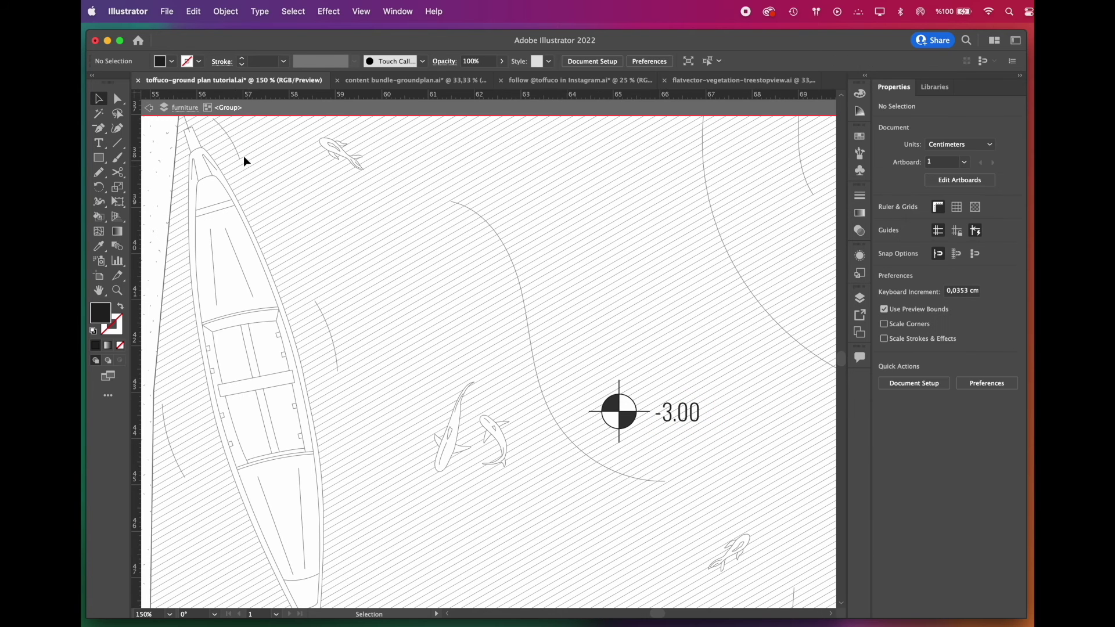
click(152, 111)
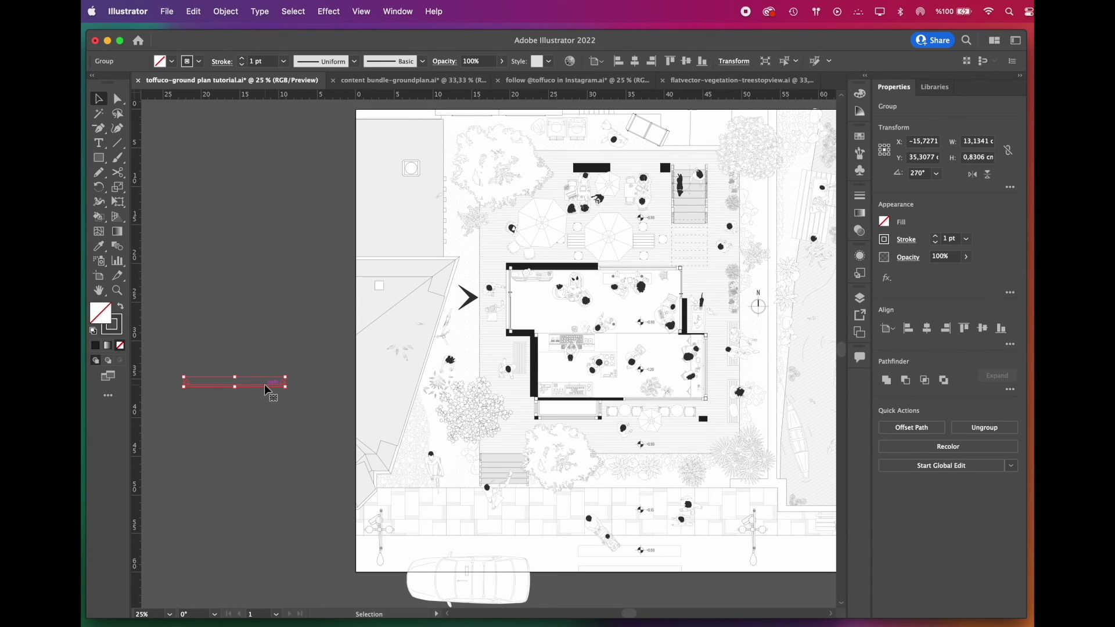
- Move the section line from outside the artboard onto the plan as a vertical line through the building
drag(267, 389, 571, 254)
scroll(697, 360, up, 2)
drag(593, 468, 596, 562)
- Stretch the vertical section line to about 48.4 cm across the plan and duplicate it toward the river side
double_click(556, 381)
key(a)
drag(568, 361, 628, 407)
key(super+minus)
scroll(604, 430, up, 2)
drag(567, 464, 585, 145)
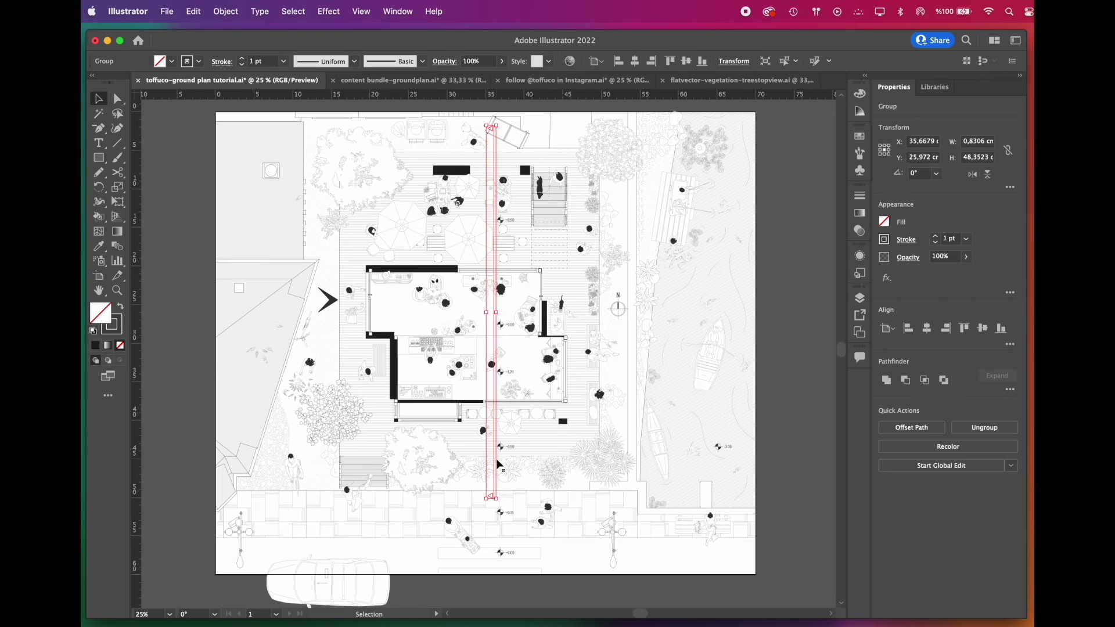
drag(494, 457, 529, 460)
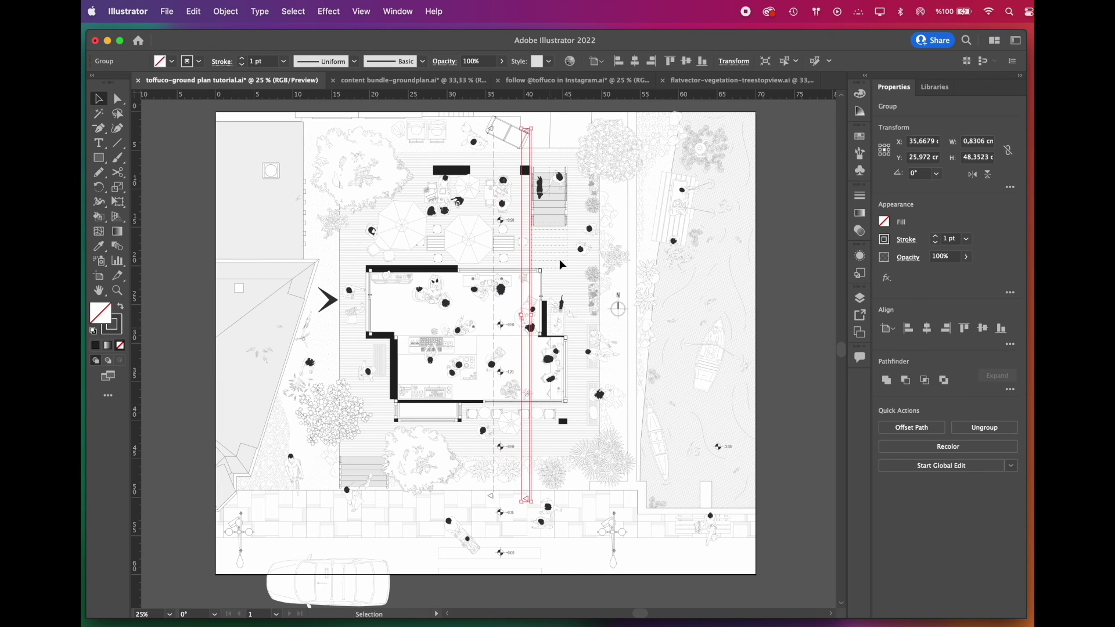
- Rotate the duplicated section line to horizontal across the building's lower rooms and shorten its river-side end to the bank
drag(561, 158, 561, 367)
drag(561, 367, 556, 374)
double_click(760, 381)
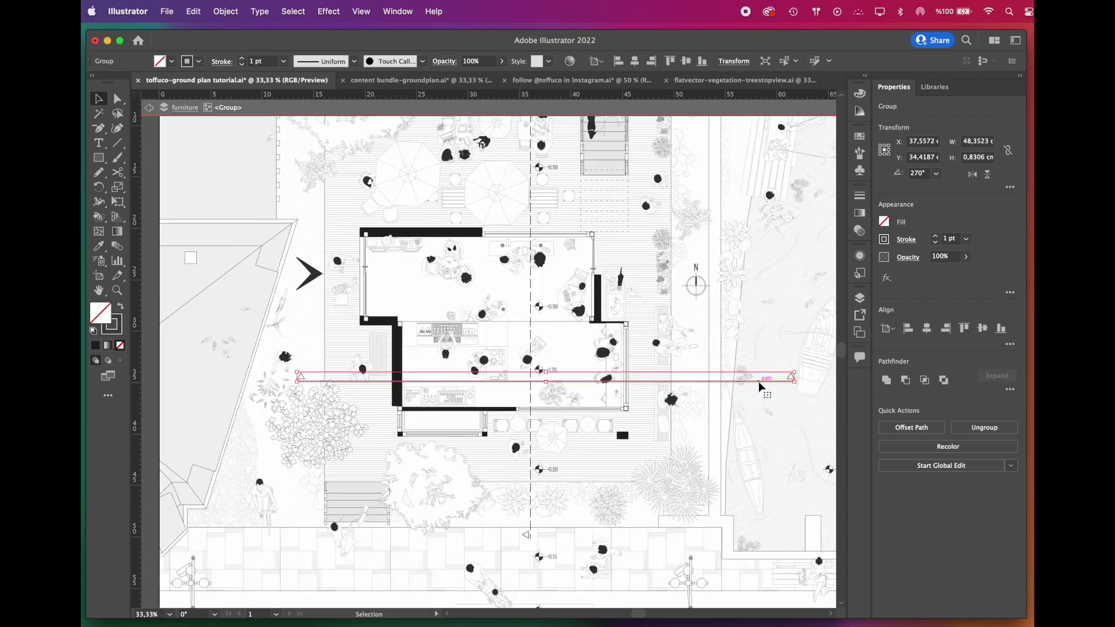
click(117, 99)
drag(783, 368, 528, 372)
scroll(798, 394, up, 3)
click(149, 109)
scroll(576, 328, down, 3)
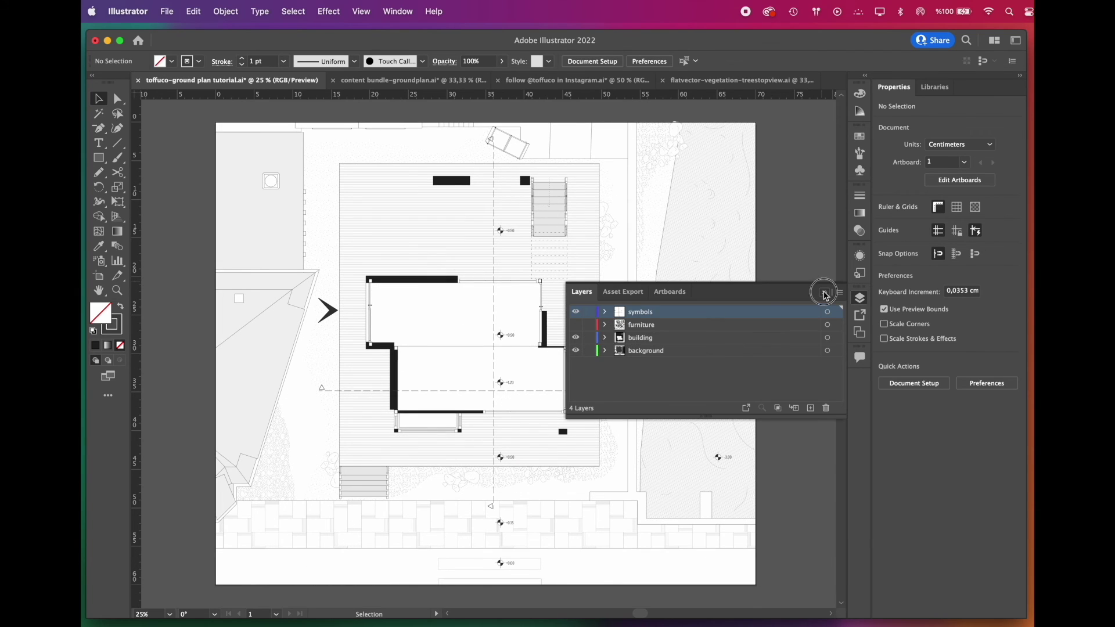
- Make the furniture layer visible again
click(825, 293)
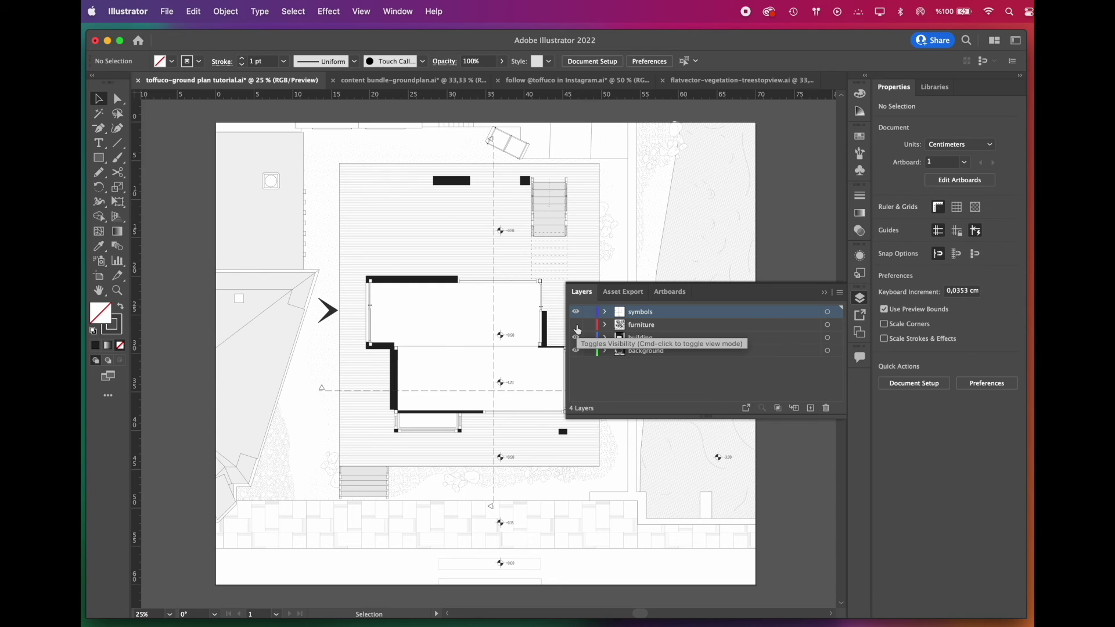
click(577, 325)
click(825, 295)
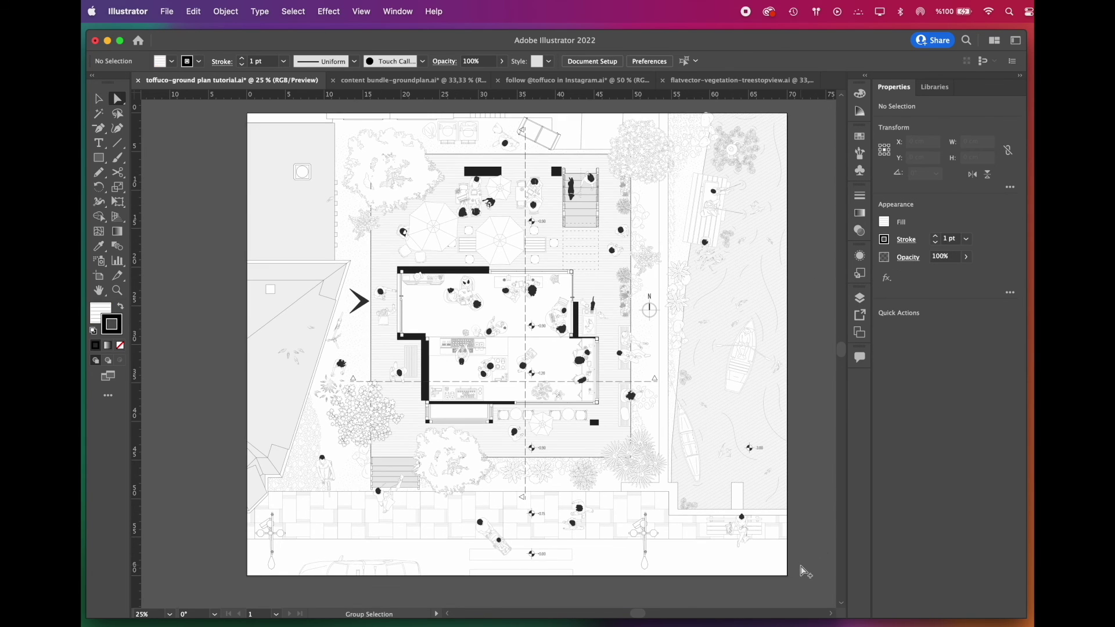
- Examine the completed plan in close-up across the river, interior rooms, garden and upper deck, and return to the whole artboard
scroll(803, 572, up, 3)
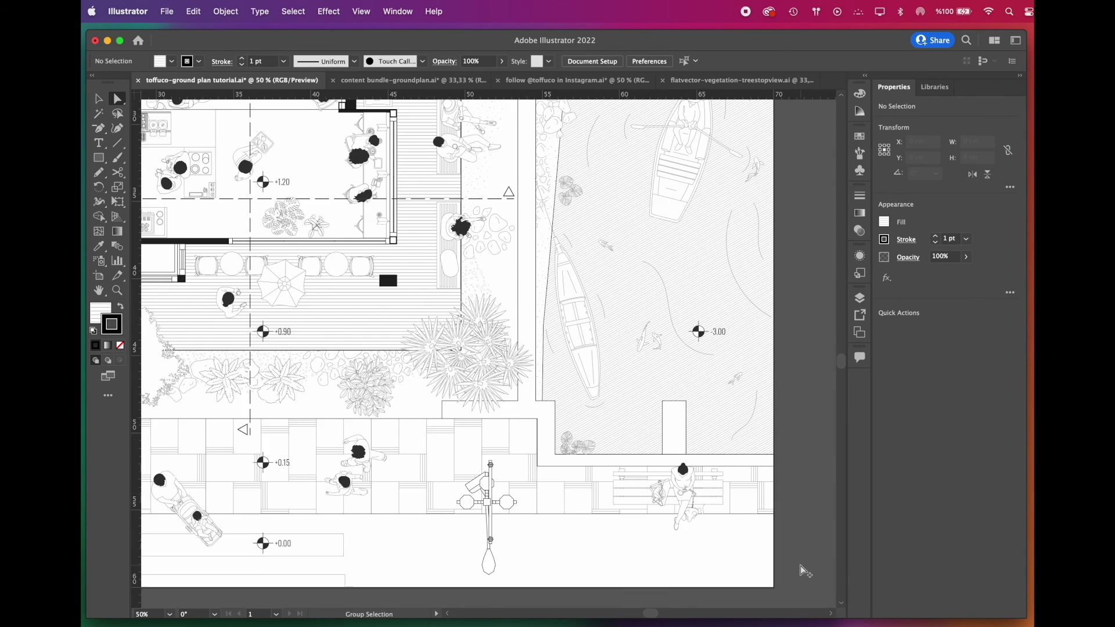
drag(606, 191, 610, 214)
scroll(483, 349, up, 10)
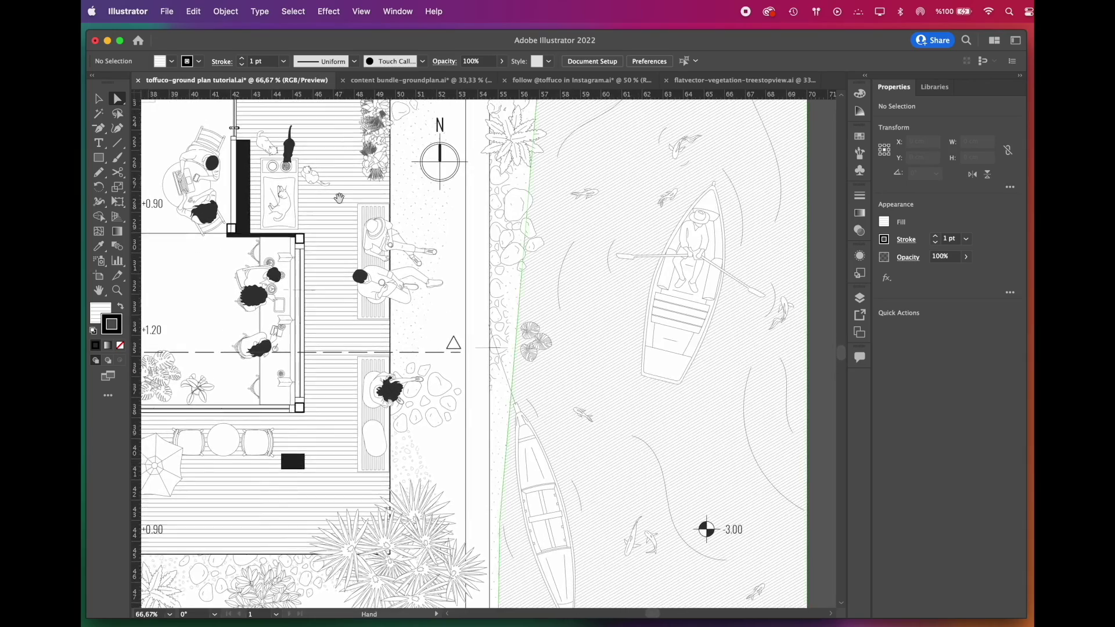
drag(350, 433, 363, 553)
drag(450, 187, 503, 299)
drag(368, 416, 539, 218)
scroll(539, 218, down, 10)
scroll(539, 218, left, 10)
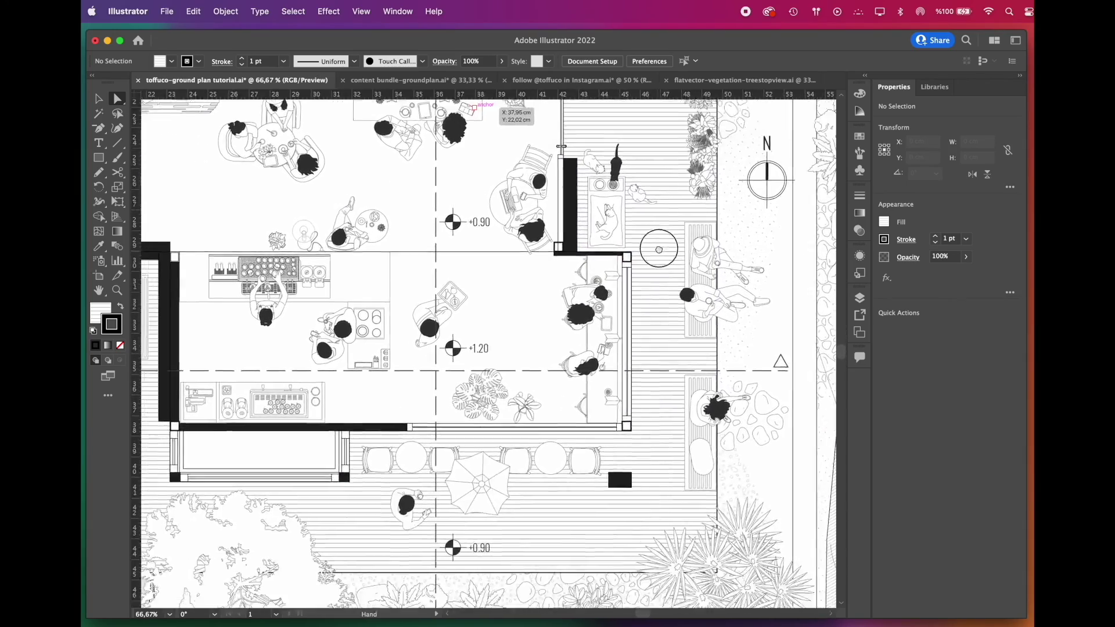
scroll(504, 285, up, 10)
scroll(503, 284, left, 5)
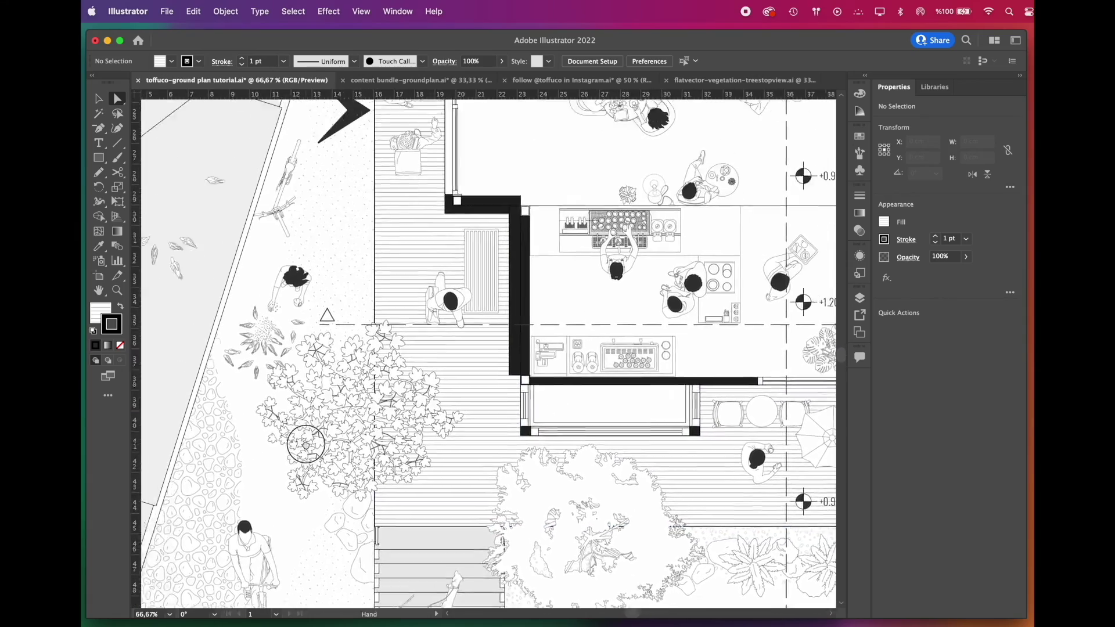
scroll(635, 320, up, 5)
scroll(635, 319, right, 10)
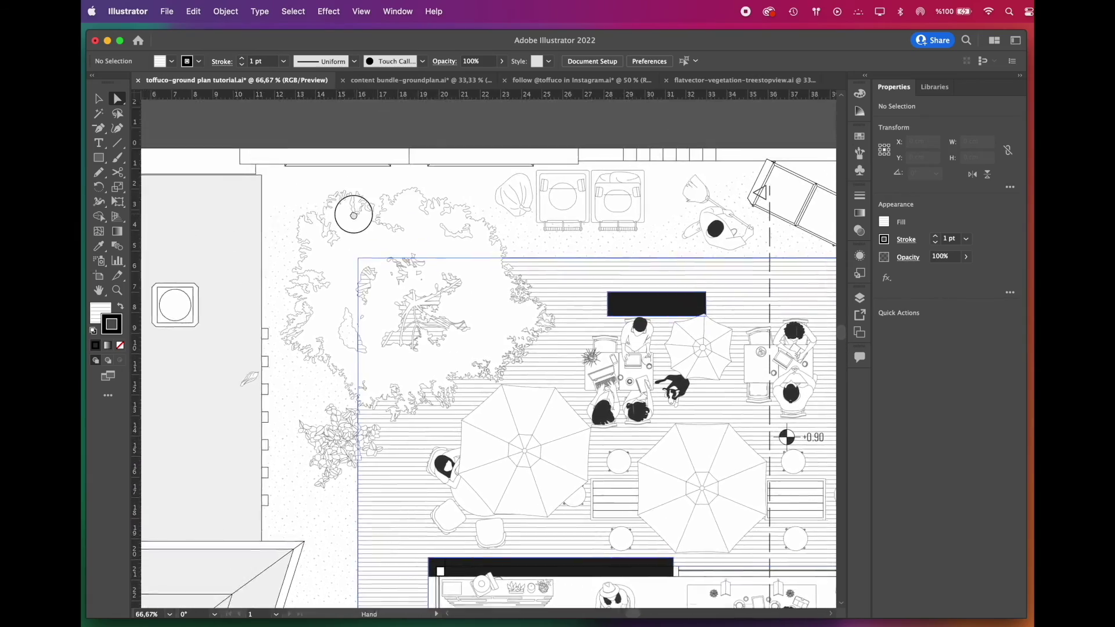
scroll(349, 207, down, 8)
key(super+0)
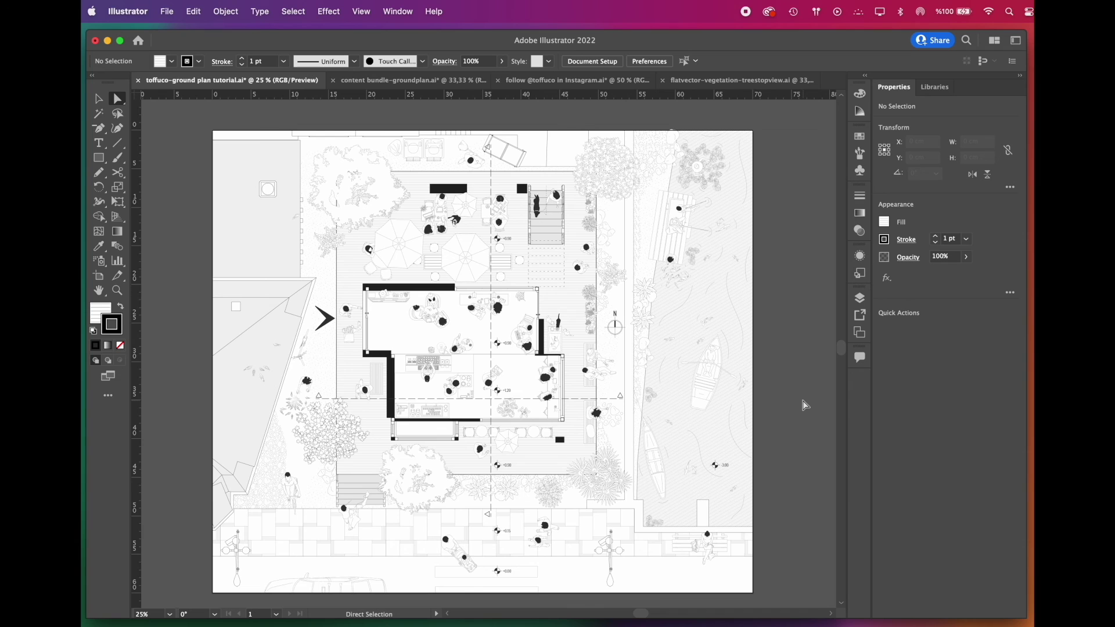
- Export the artboard to the Documents folder in JPEG format as toffuco-ground plan tutorial.jpg
click(171, 14)
mouse_move(256, 263)
click(333, 281)
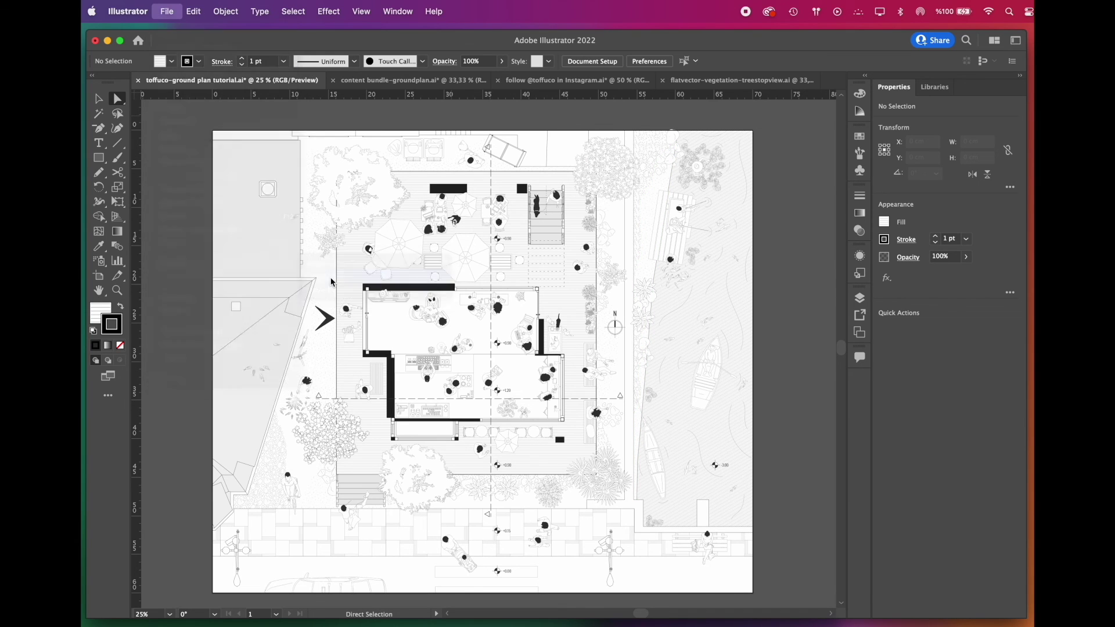
click(614, 326)
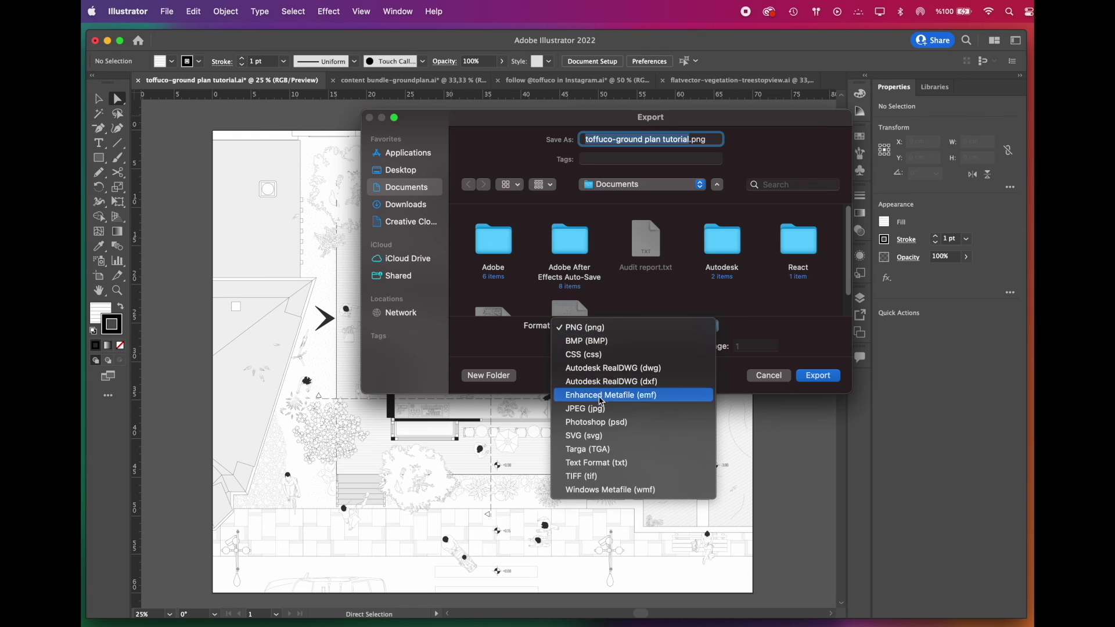
click(597, 405)
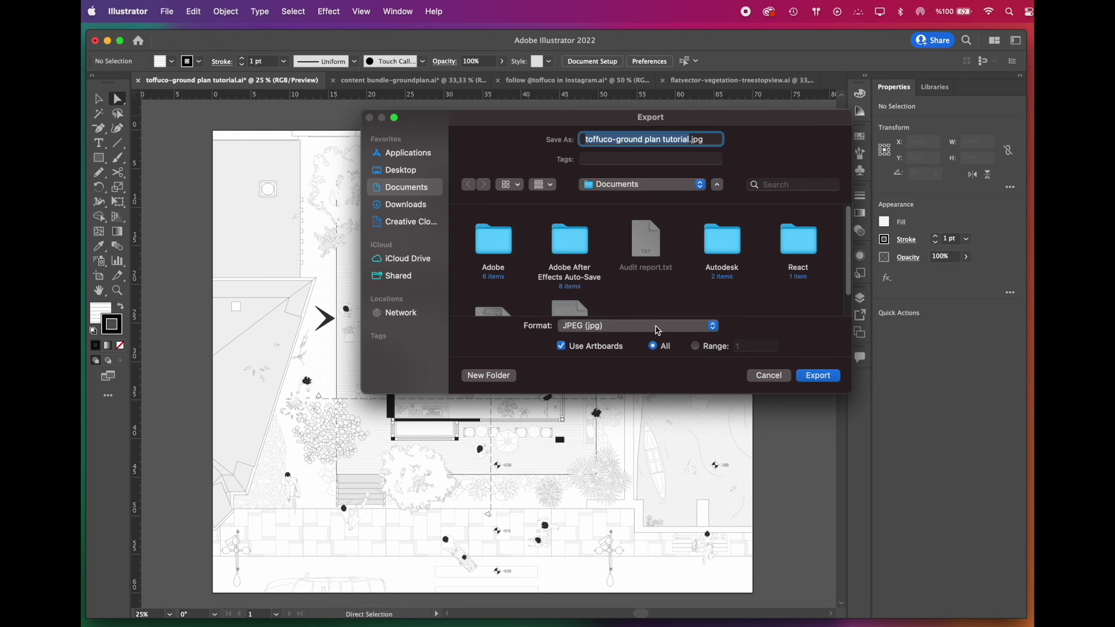
click(820, 376)
- Use maximum quality 10 and High (300 ppi) resolution for the JPEG and complete the export
click(600, 346)
click(611, 424)
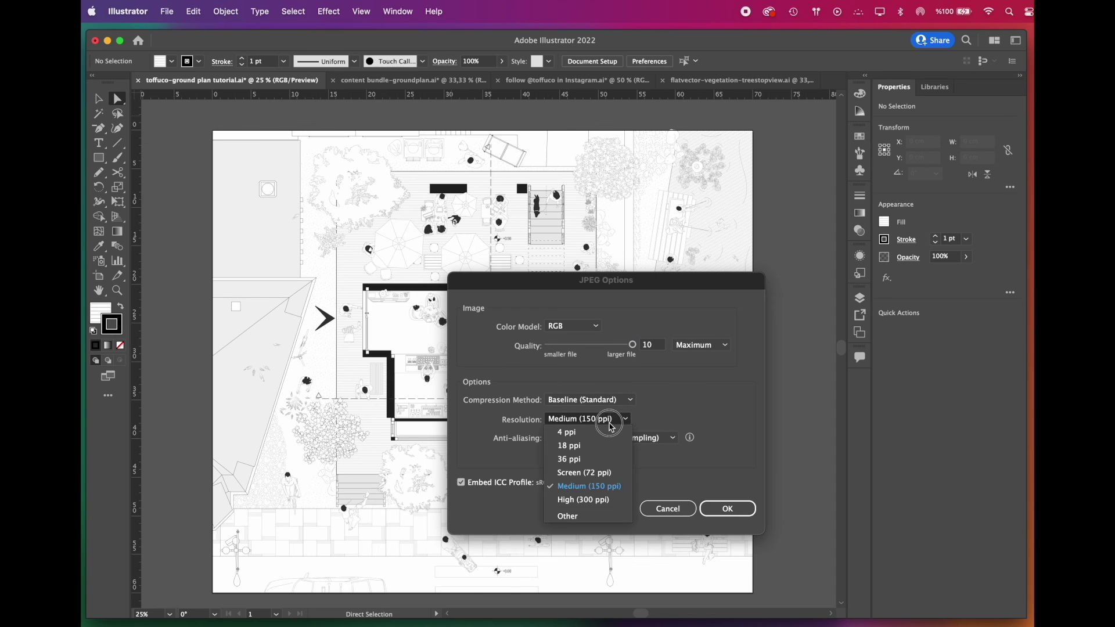
click(602, 501)
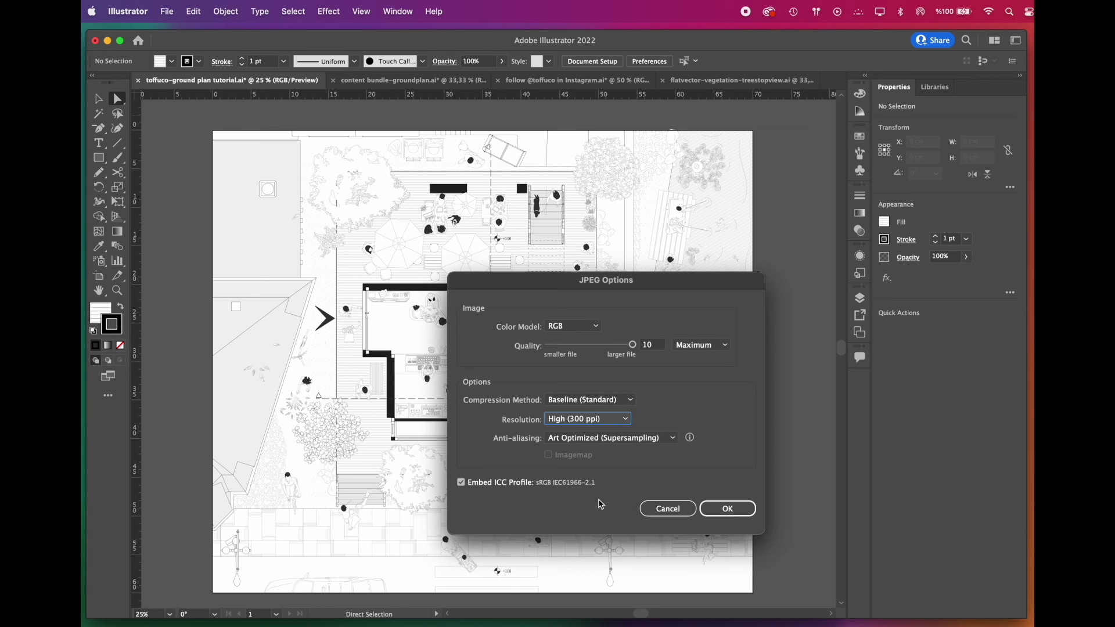
click(732, 509)
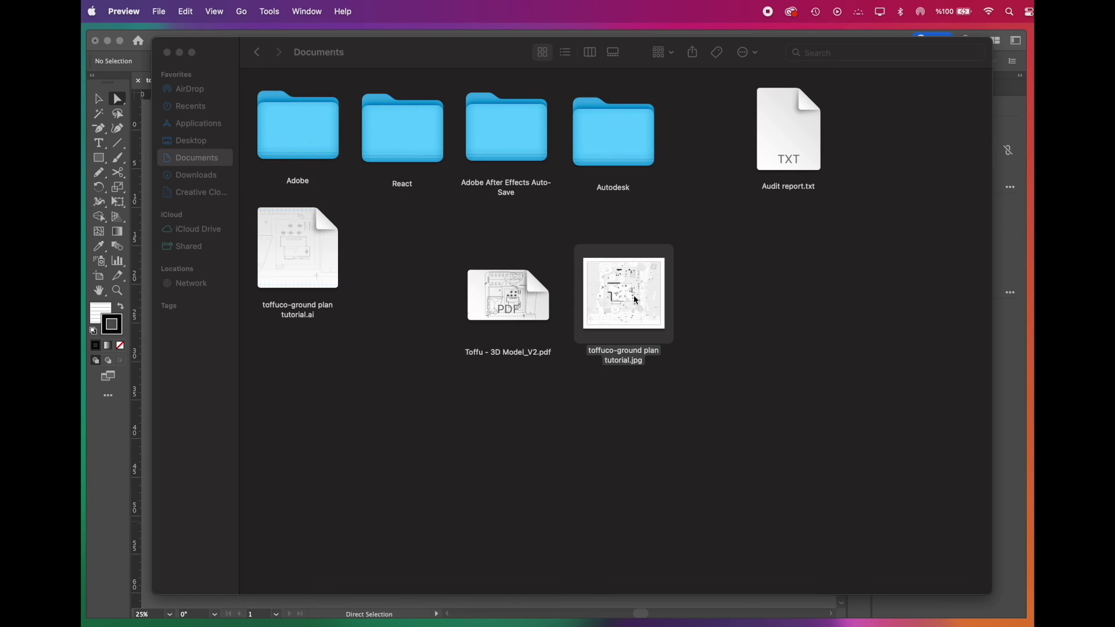
- Open the exported toffuco-ground plan tutorial.jpg in Preview to check the result
key(Return)
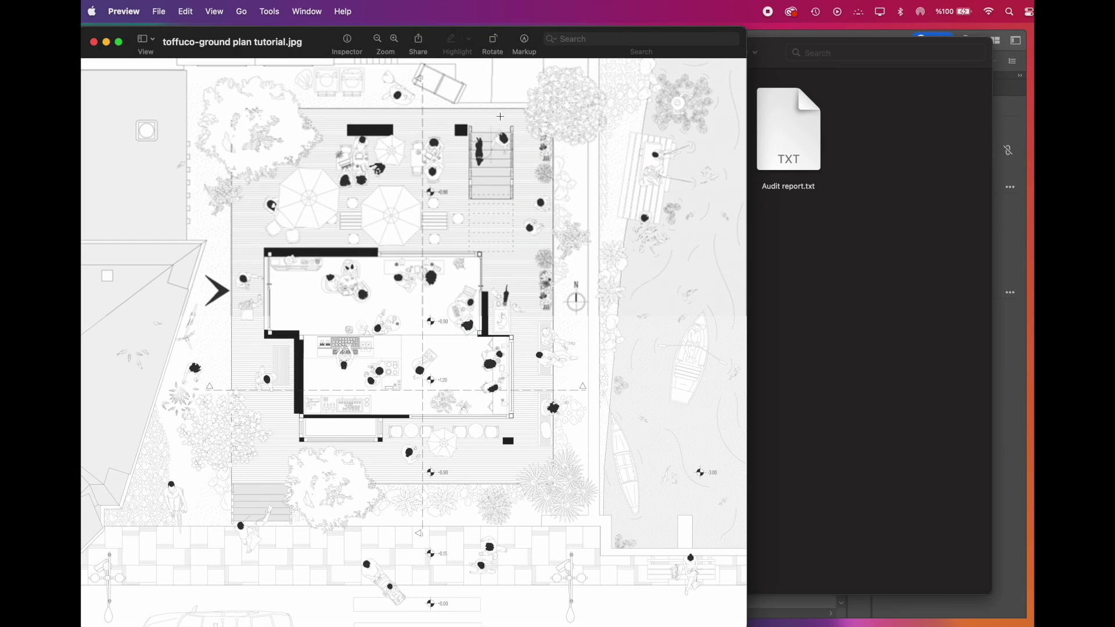
drag(316, 42, 427, 39)
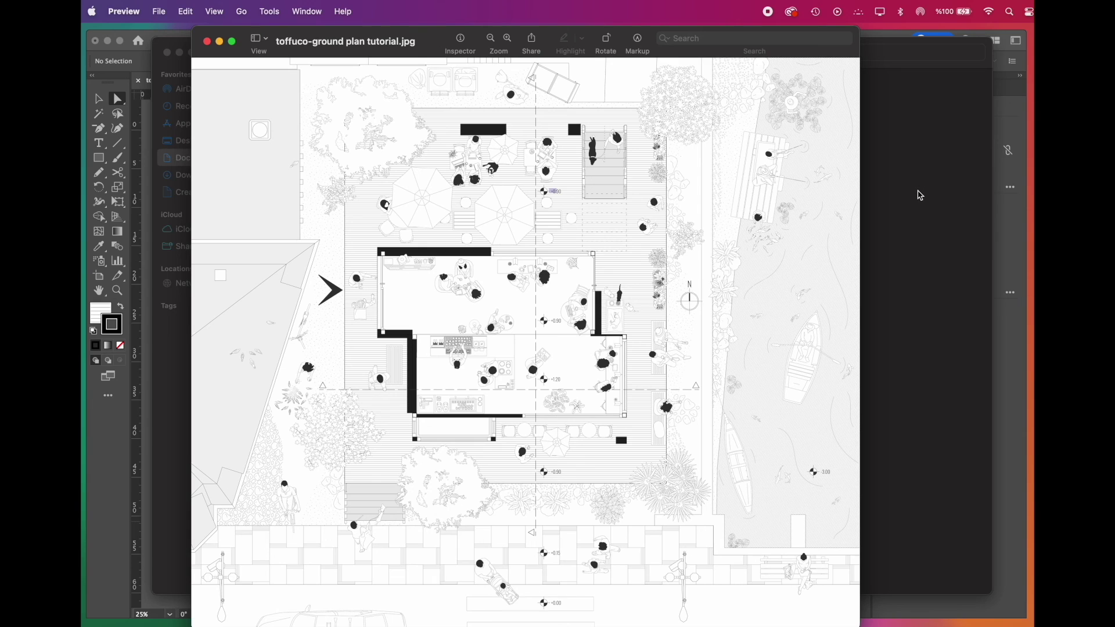